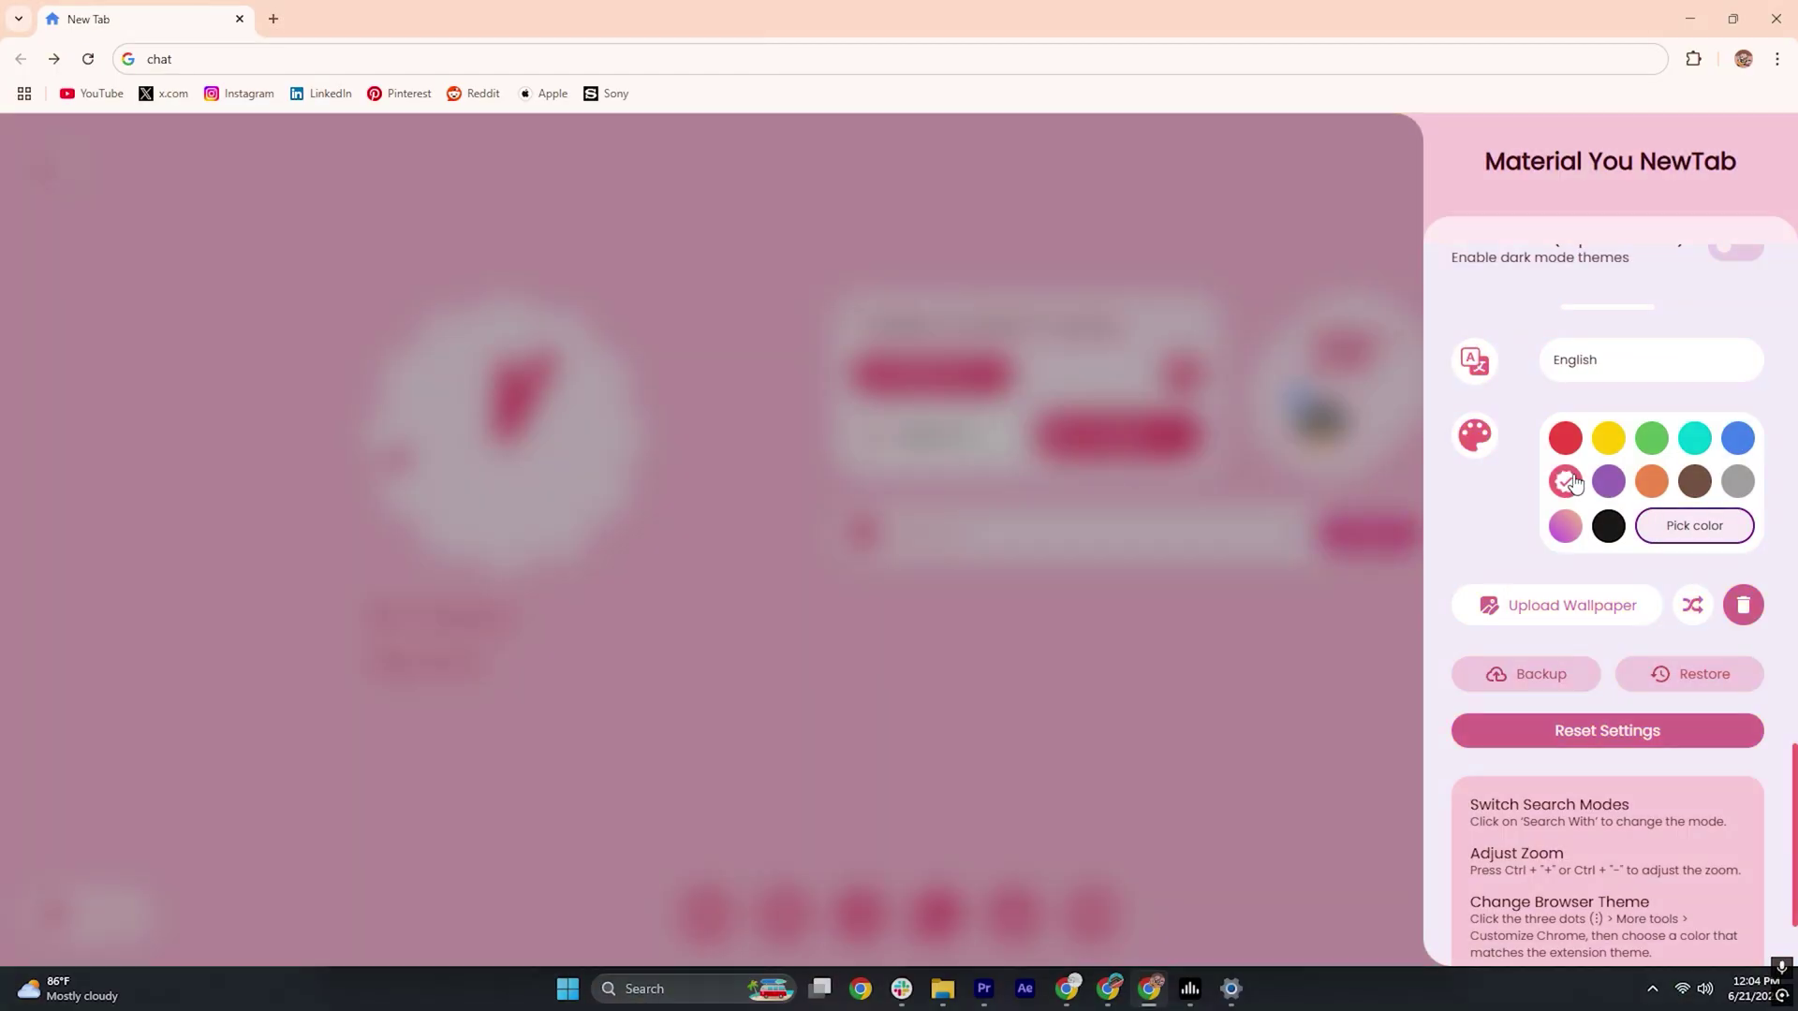
Step: Try the purple, orange, brown, grey and pink-purple gradient theme colours, then close settings
{"action": "left_click", "coordinate": [1600, 491]}
{"action": "left_click", "coordinate": [1656, 494]}
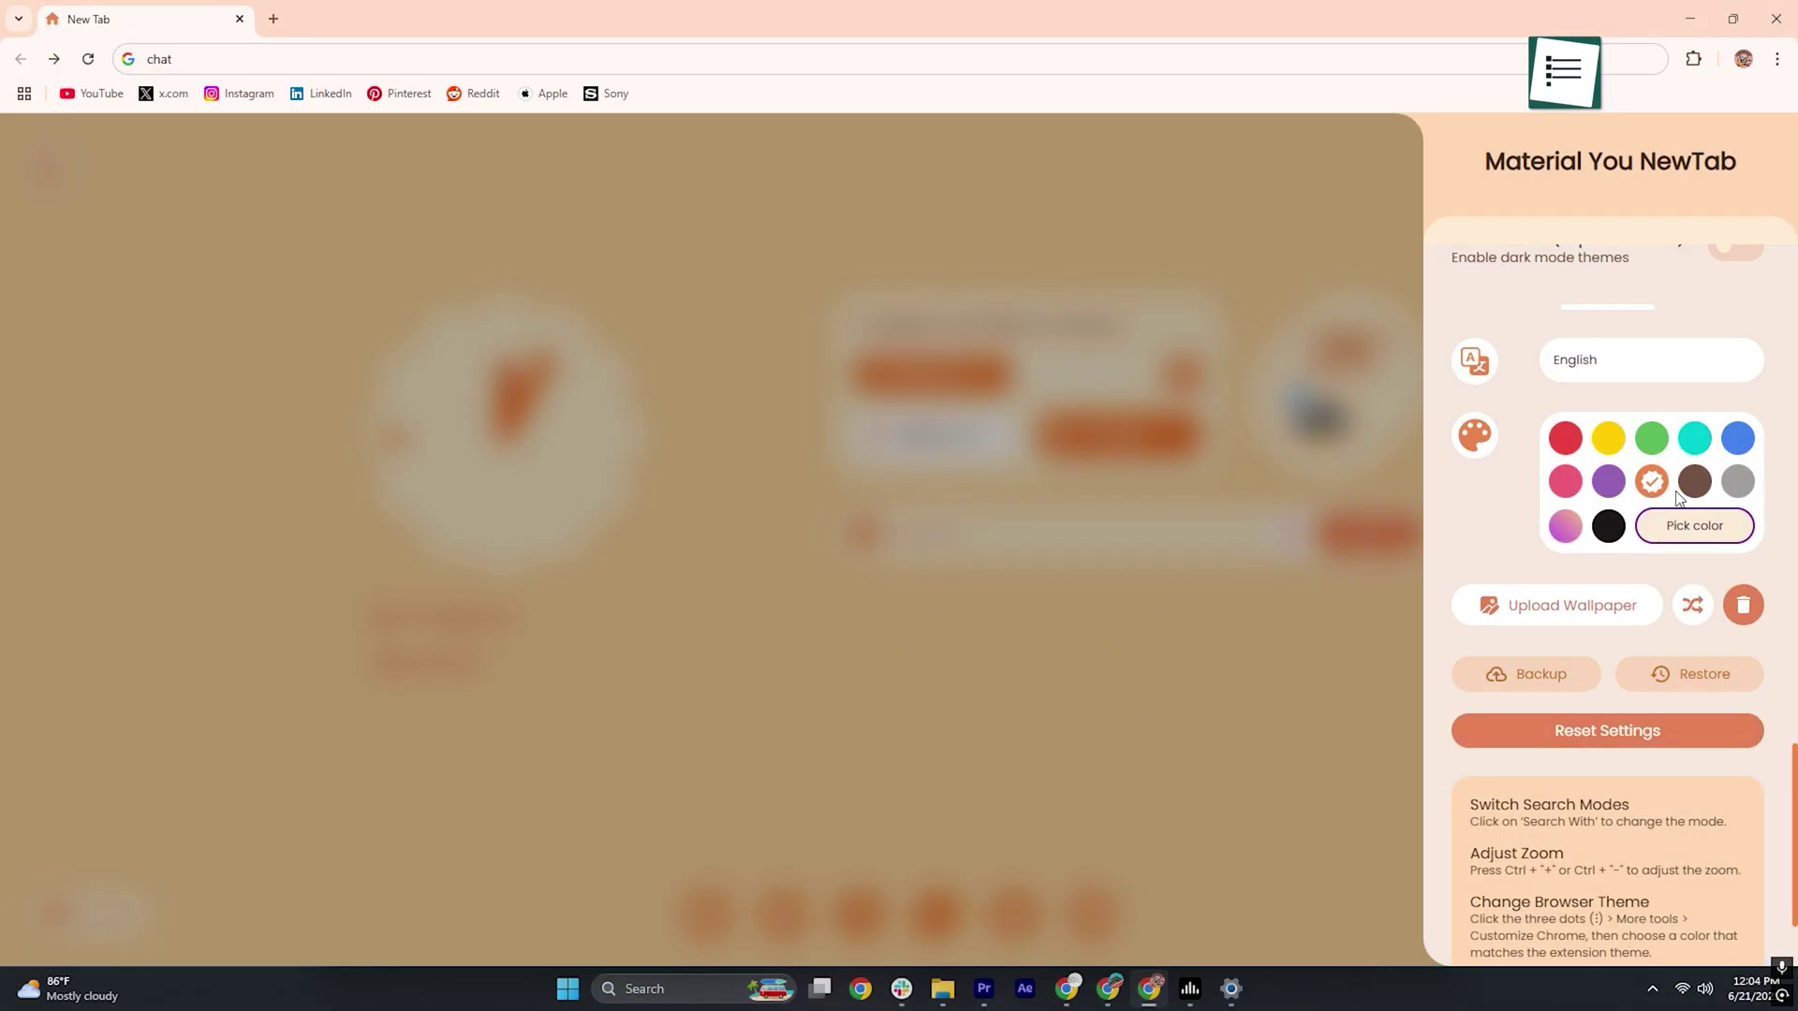
{"action": "left_click", "coordinate": [1702, 492]}
{"action": "left_click", "coordinate": [1736, 493]}
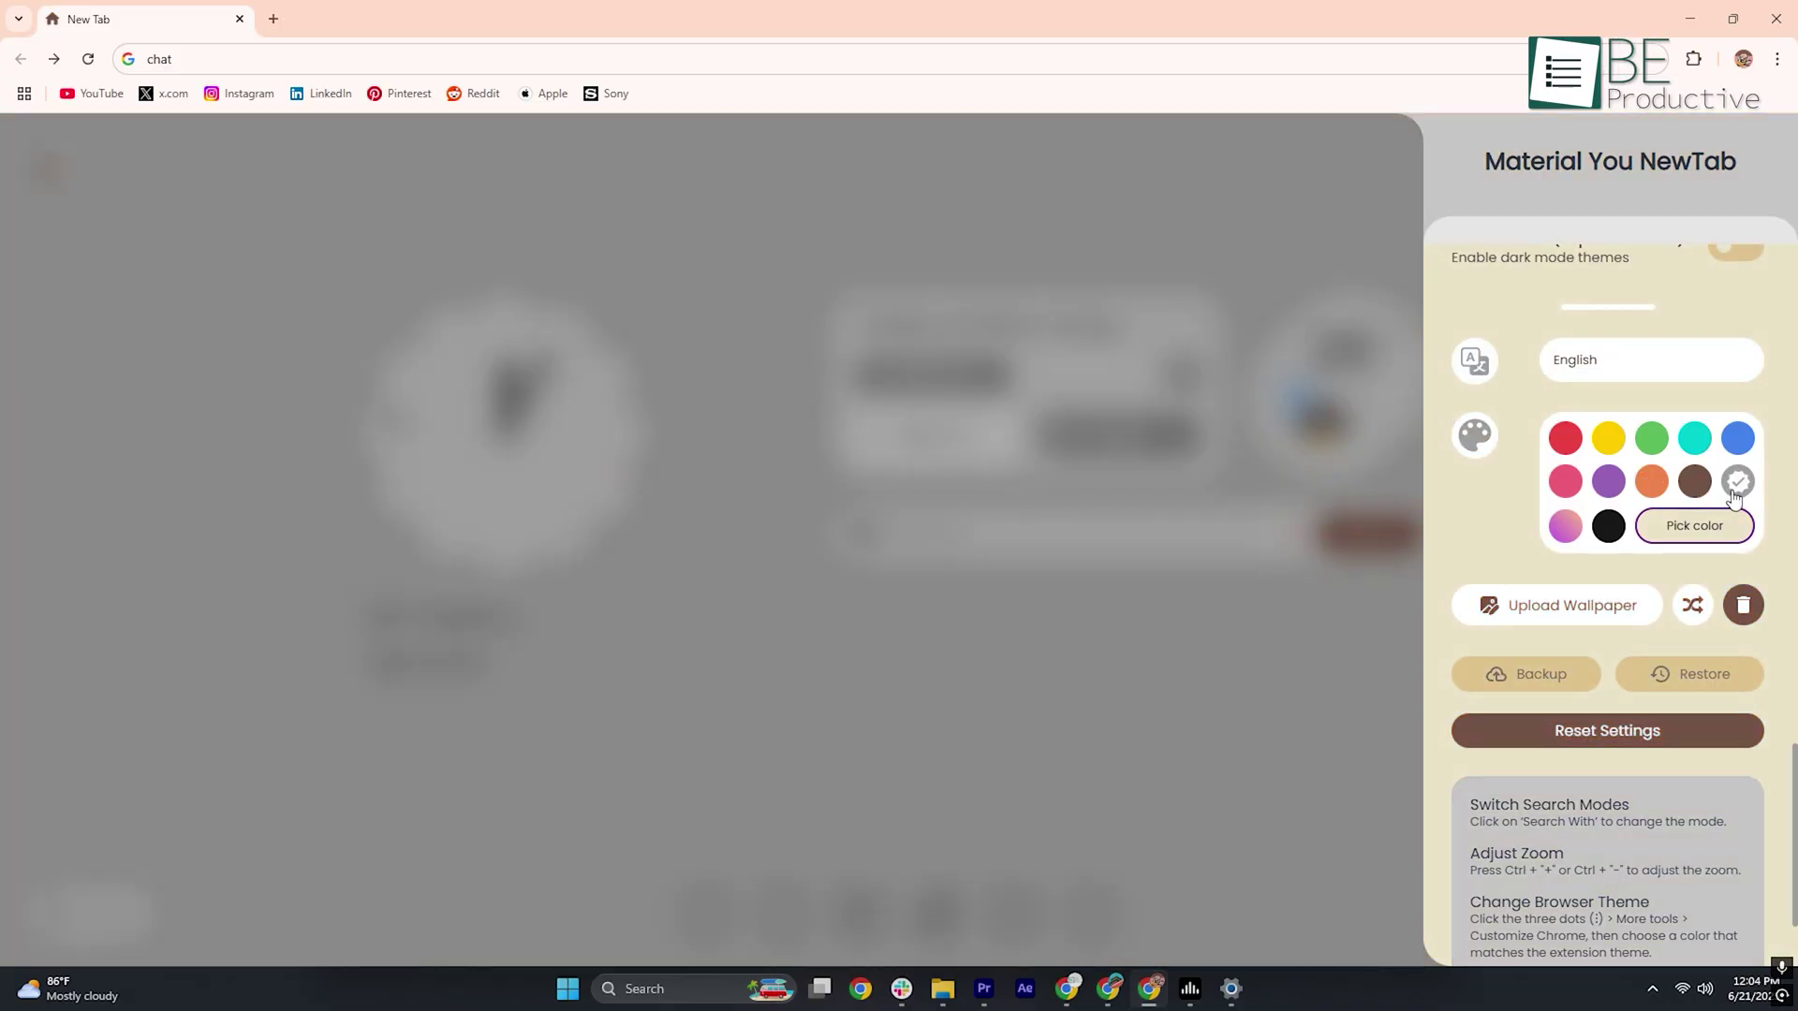
{"action": "left_click", "coordinate": [1562, 525]}
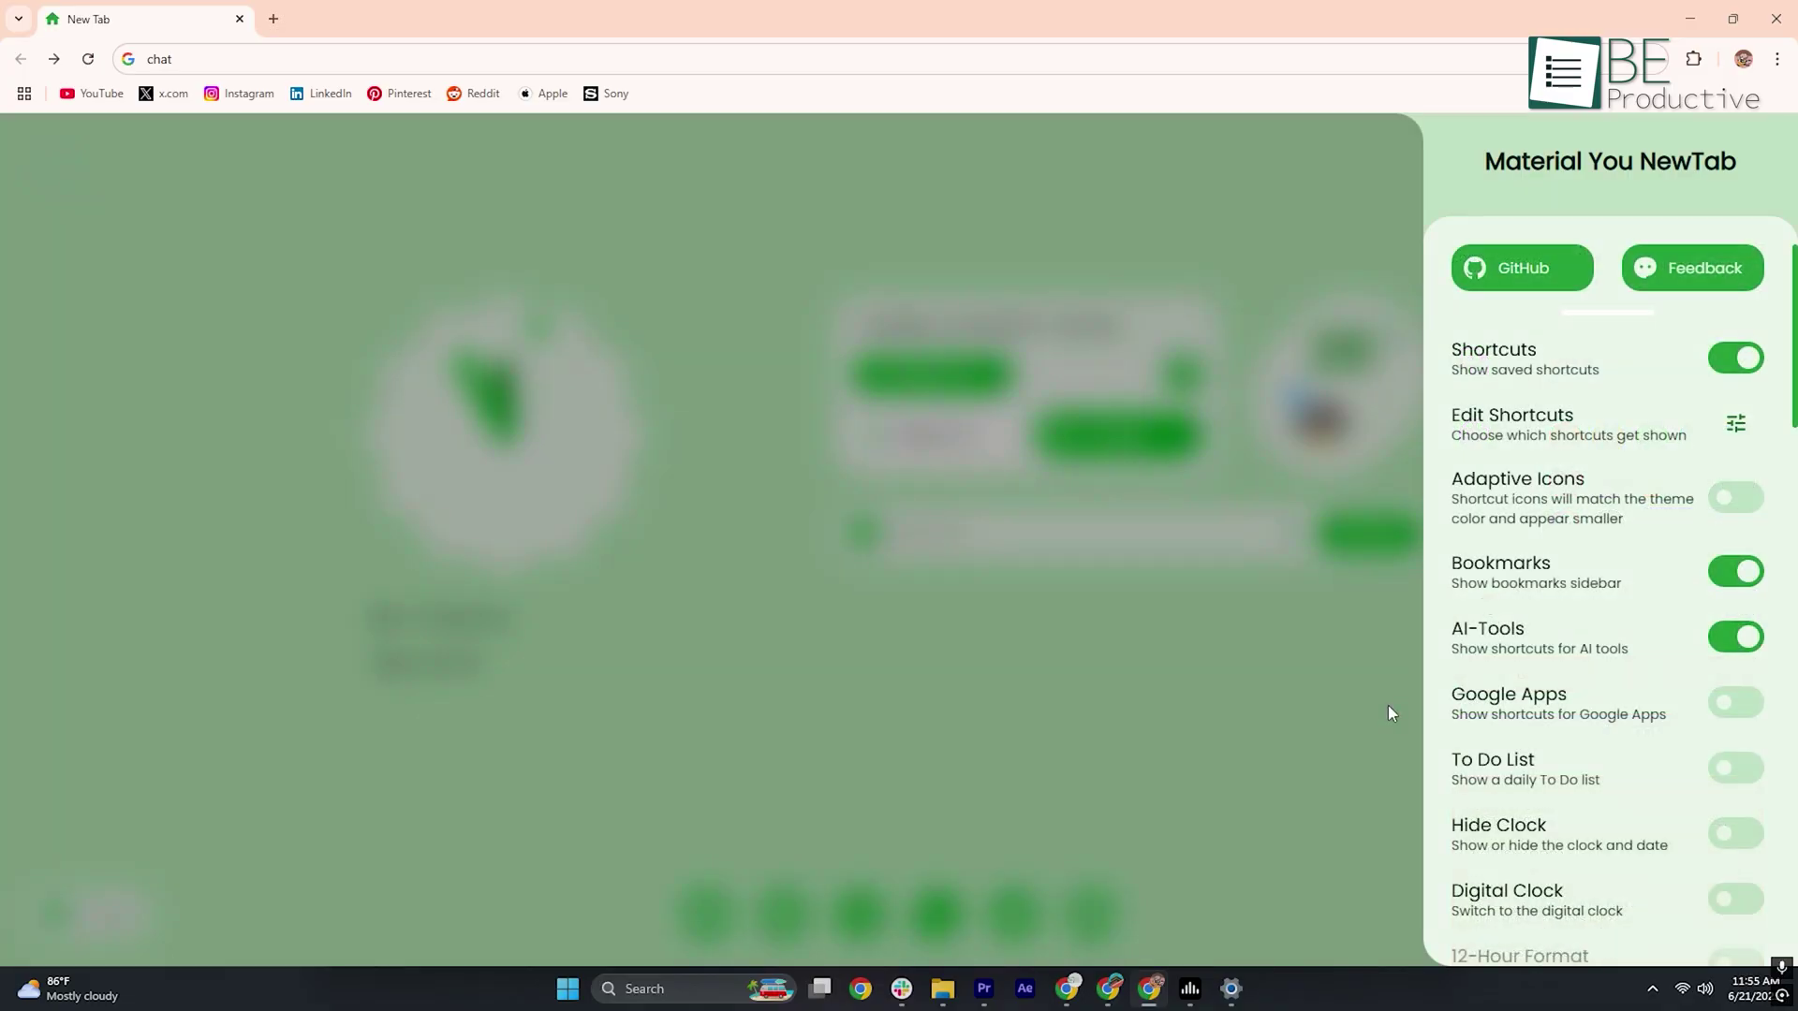
{"action": "left_click", "coordinate": [1388, 705]}
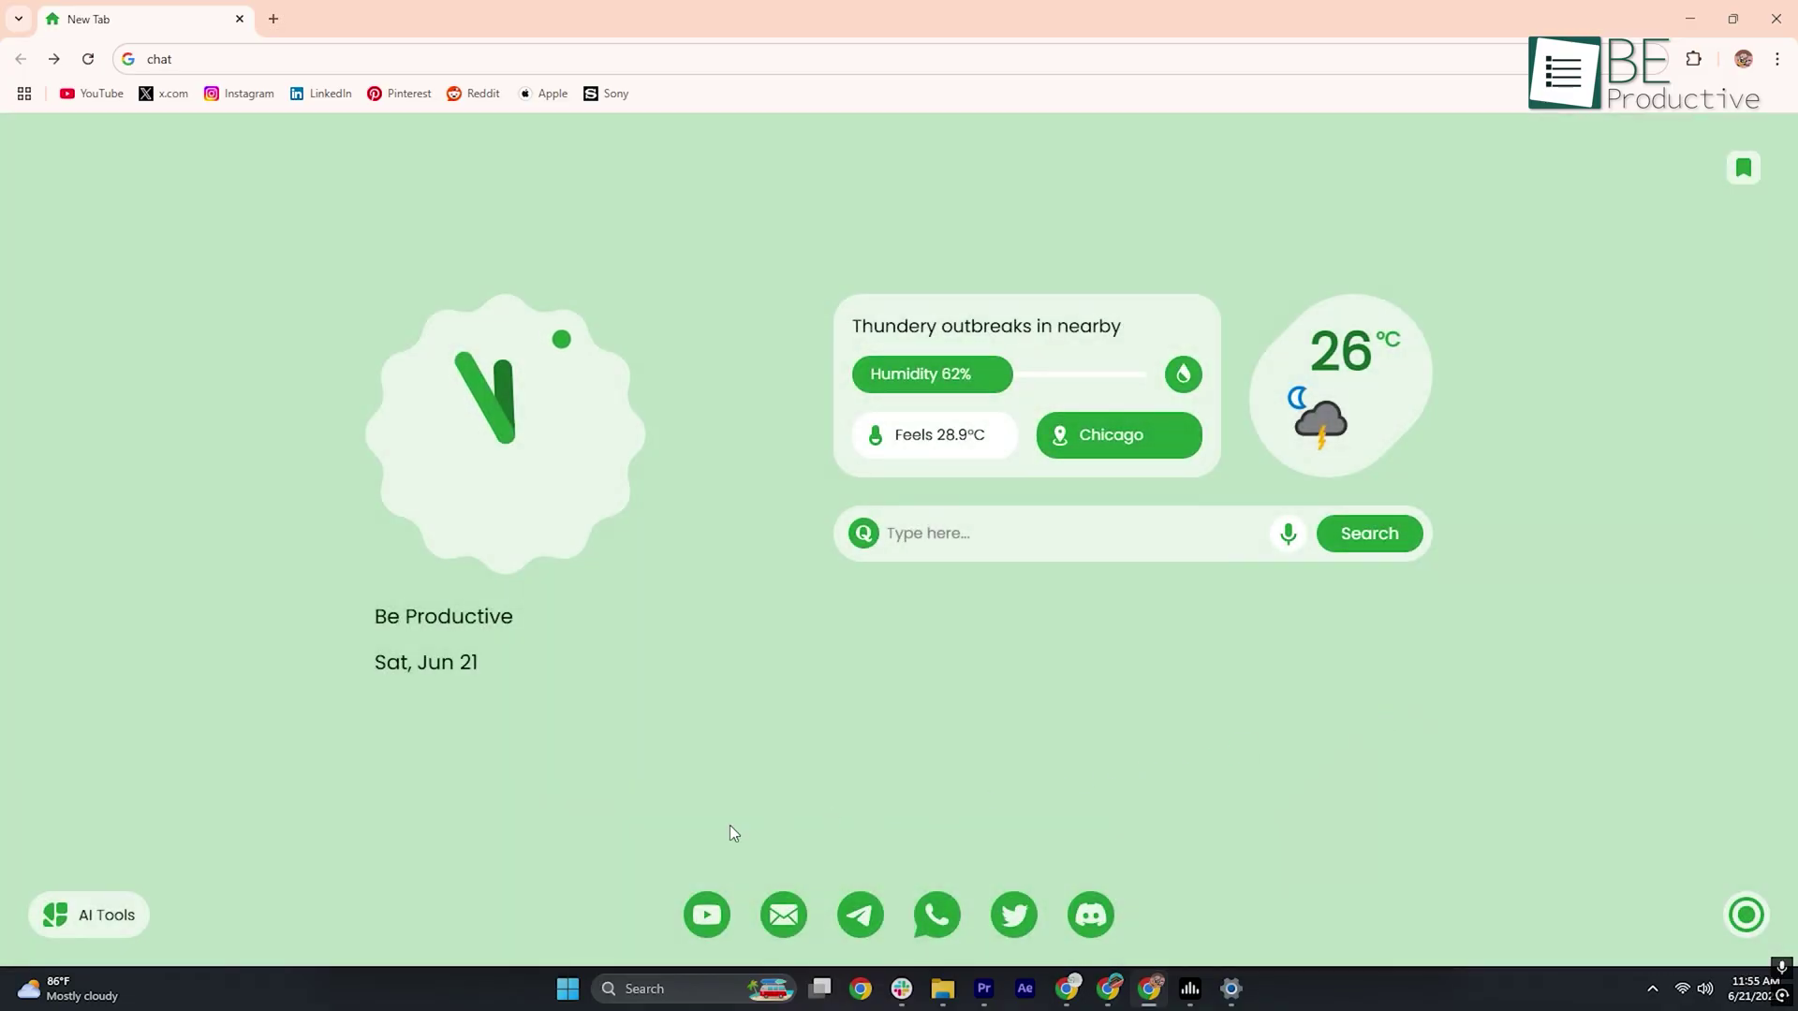
Step: Expand the AI Tools bar to reveal ChatGPT, Gemini, Copilot, Claude, Perplexity, DeepSeek and Meta AI
{"action": "left_click", "coordinate": [55, 927]}
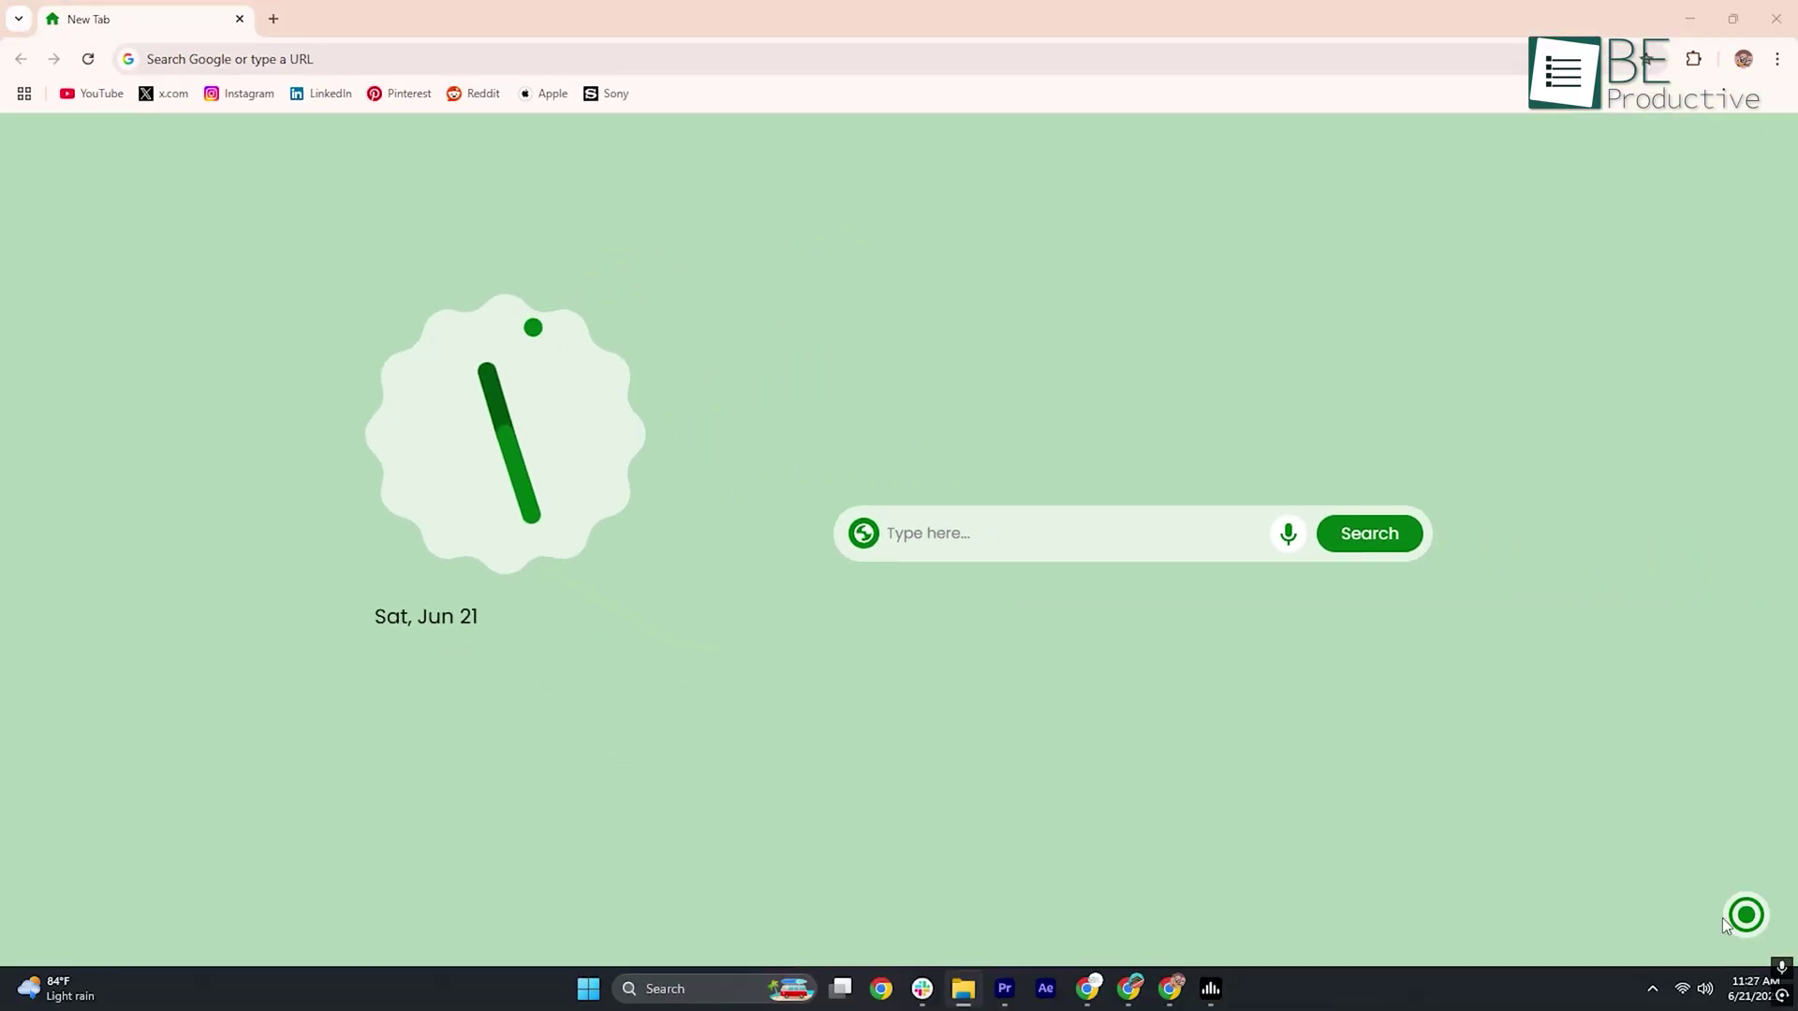
{"action": "left_click", "coordinate": [1741, 920]}
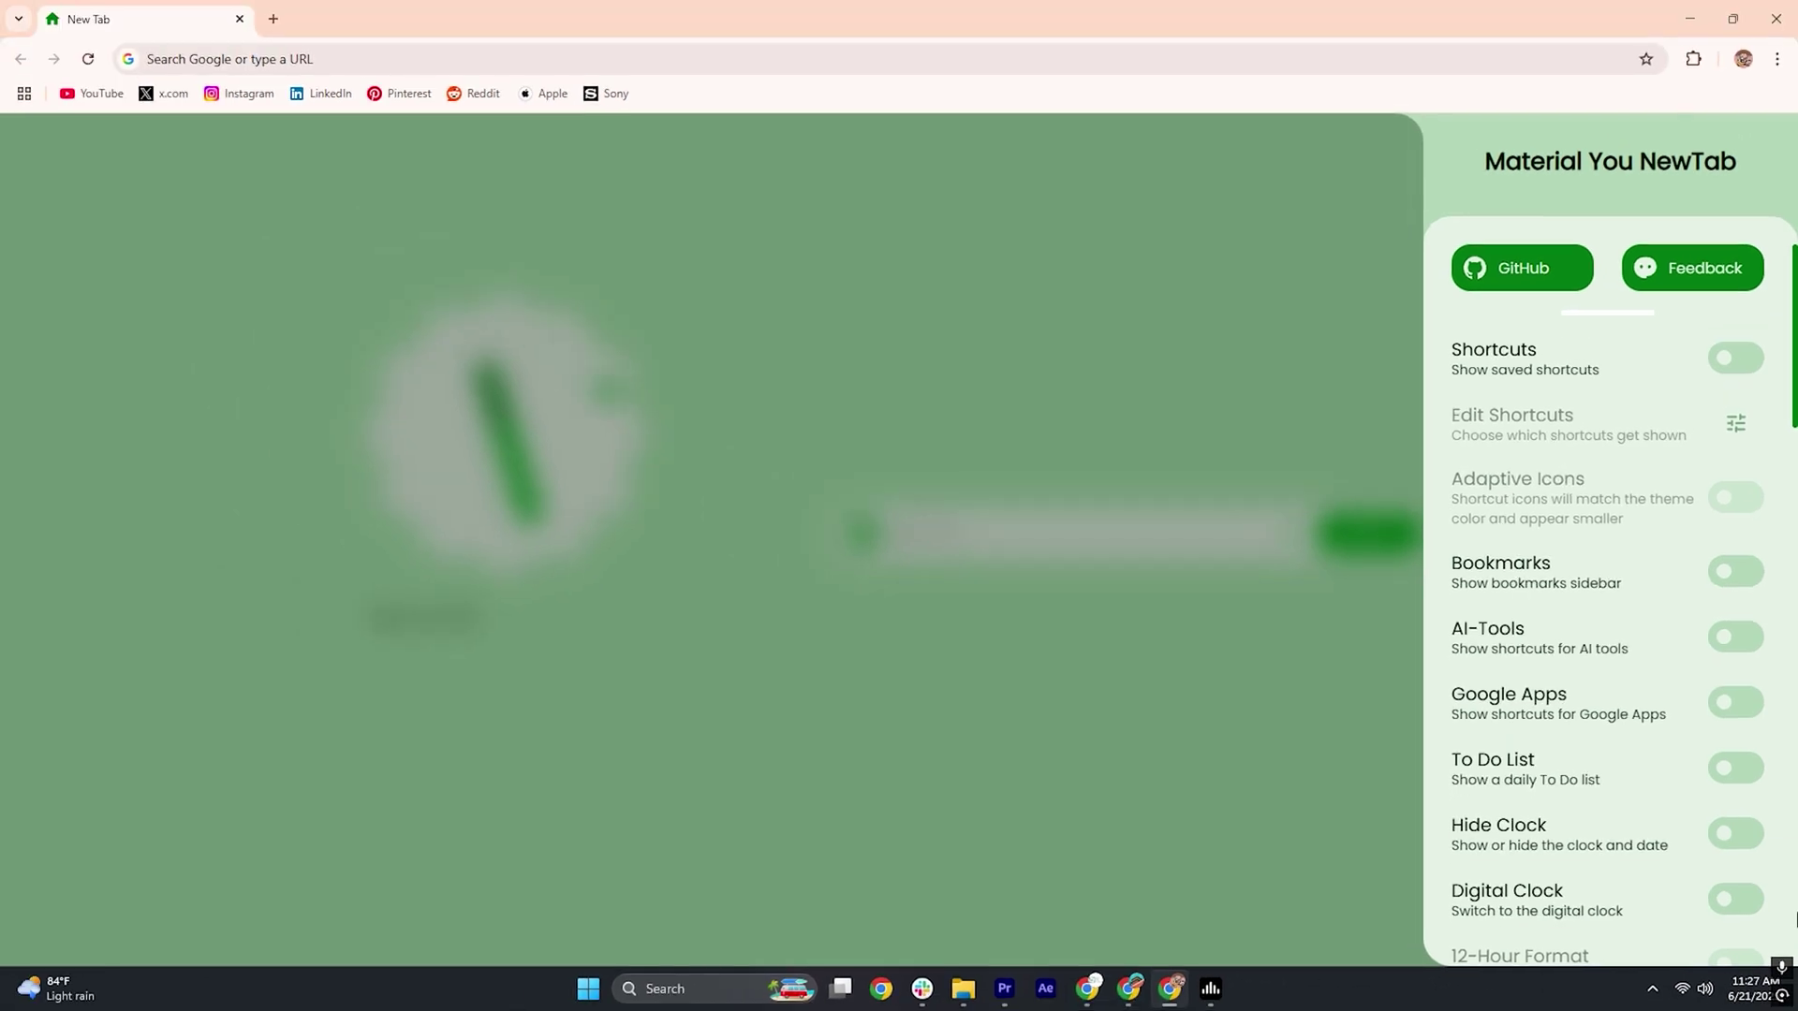
Step: Switch off Hide Weather in settings so the weather widgets reappear above the search bar
{"action": "scroll", "coordinate": [1611, 609], "scroll_direction": "down", "scroll_amount": 3}
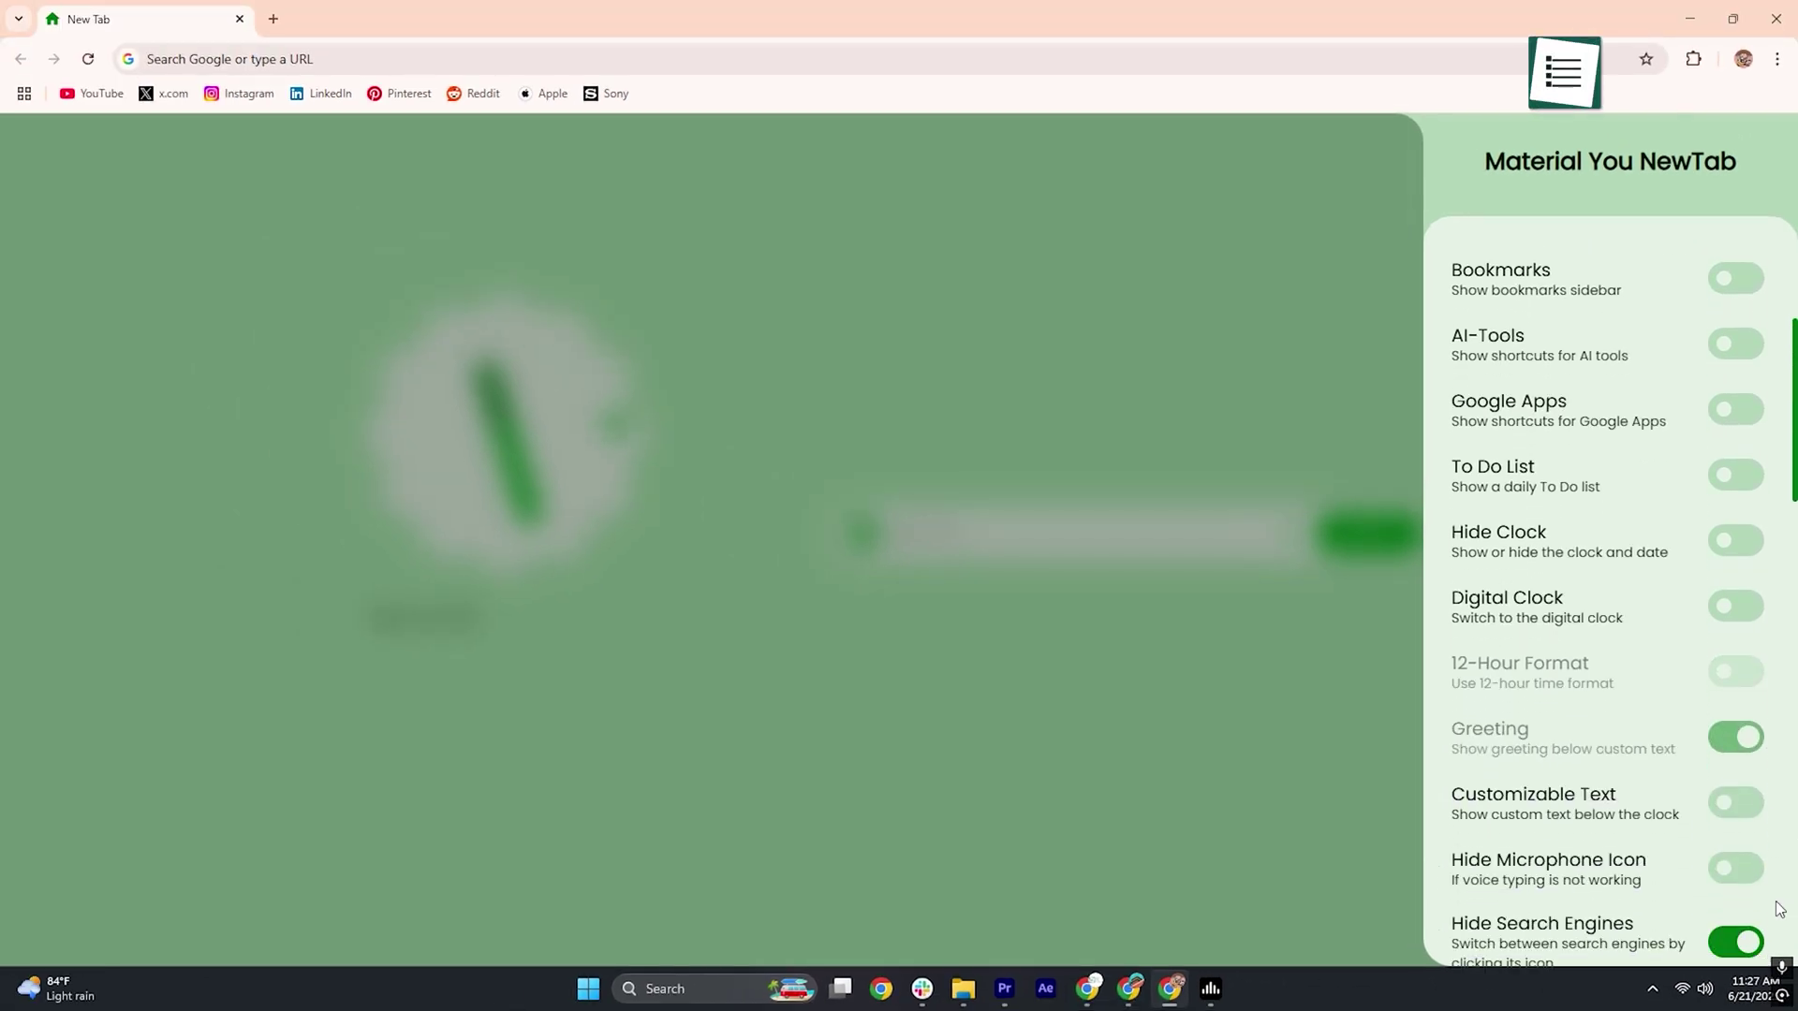
{"action": "scroll", "coordinate": [1788, 907], "scroll_direction": "down", "scroll_amount": 6}
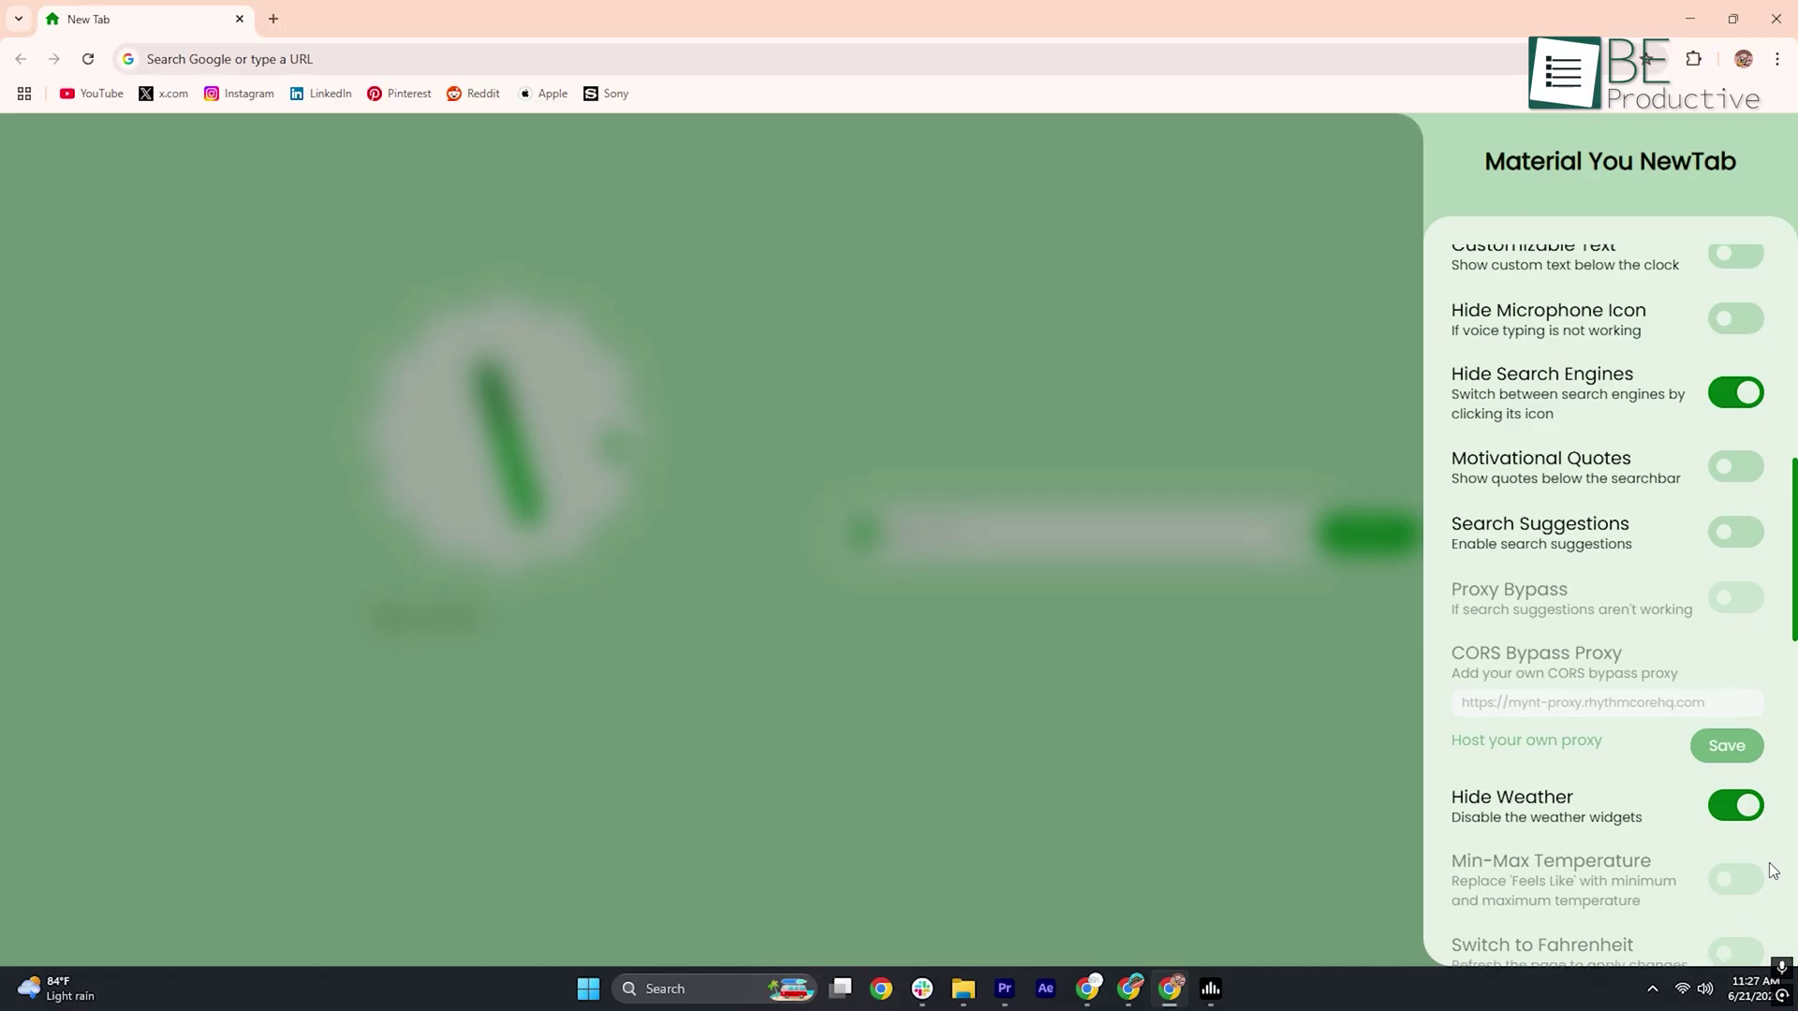
{"action": "left_click", "coordinate": [1749, 814]}
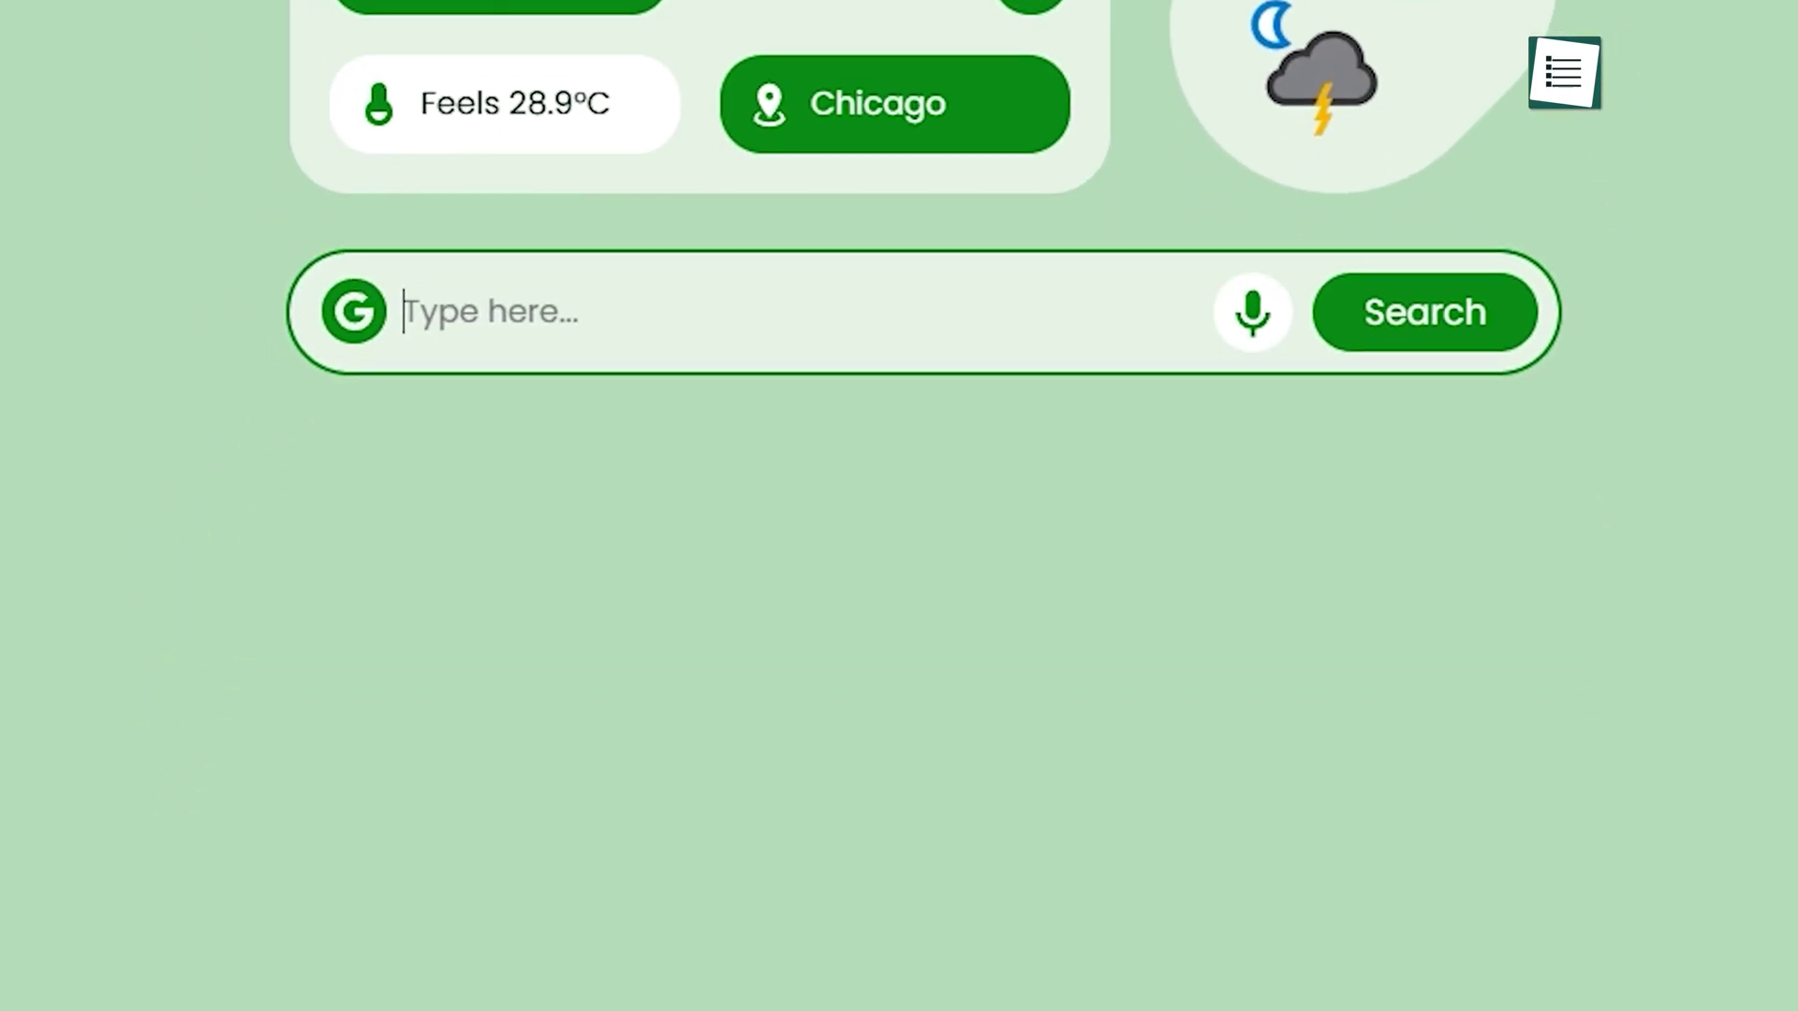
Step: Enter the search query 'how to open a new youtube channel' in the search bar
{"action": "type", "text": "how to open "}
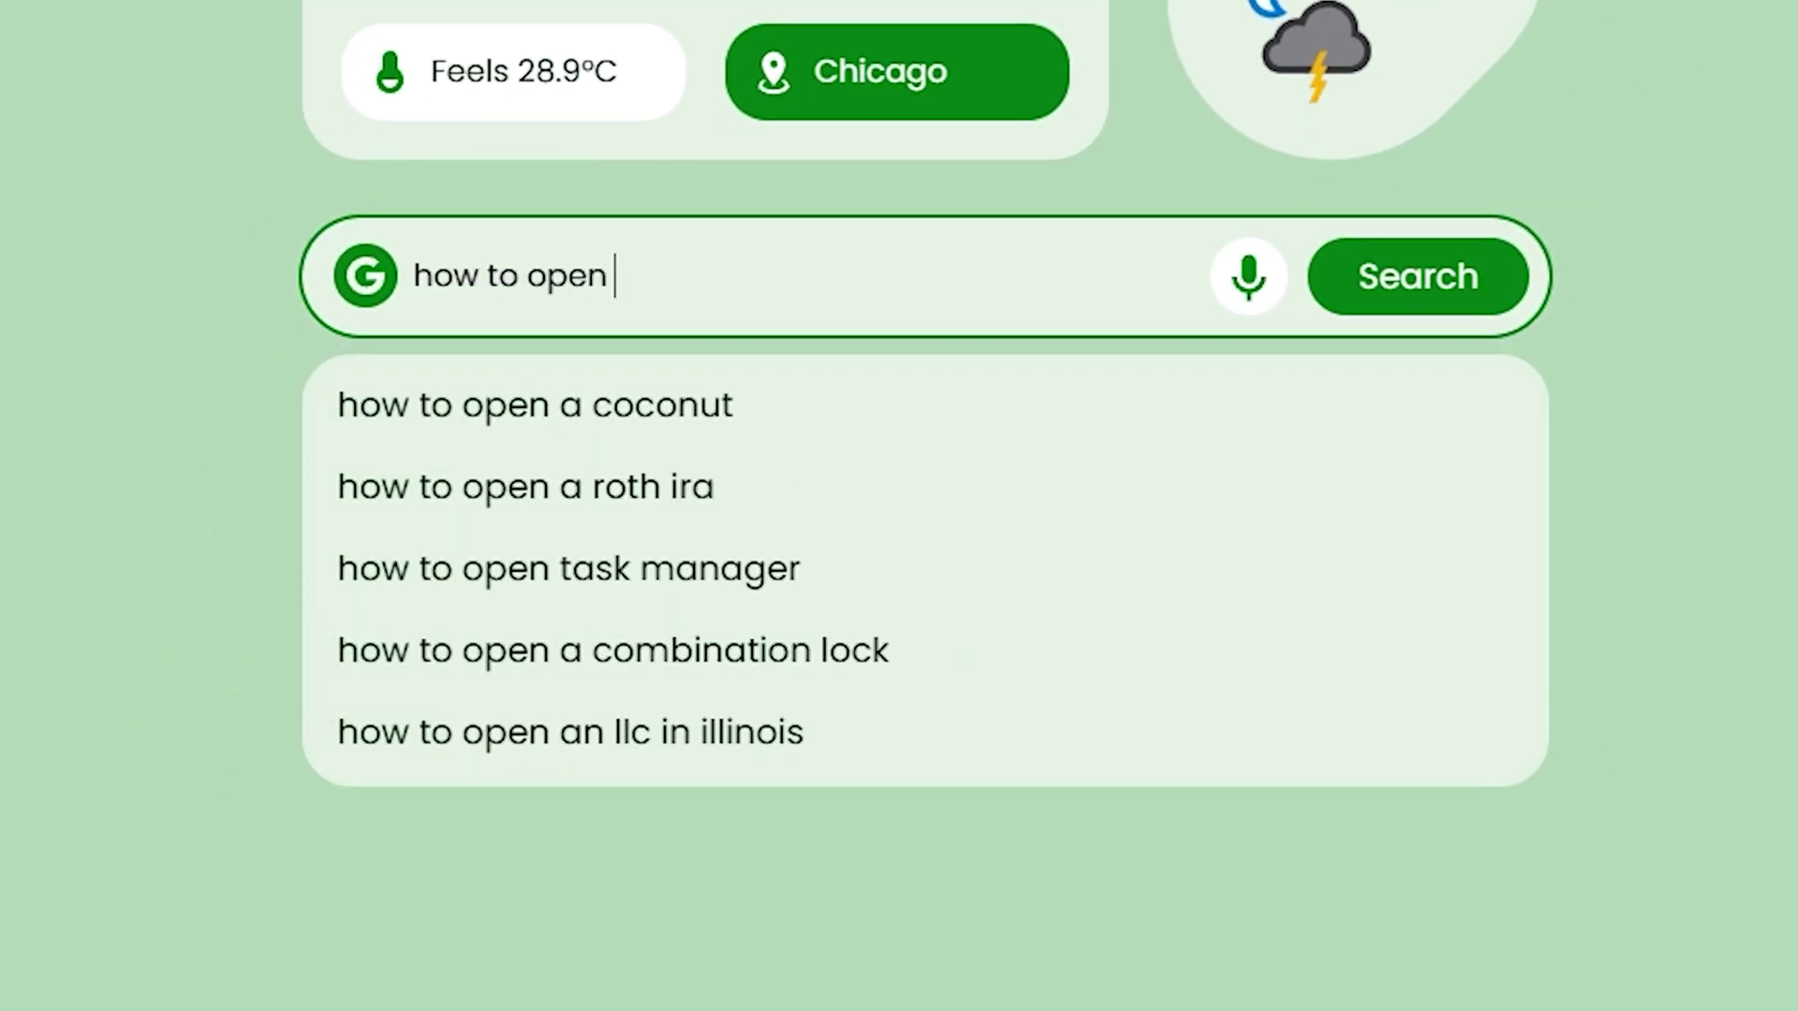
{"action": "type", "text": "a new"}
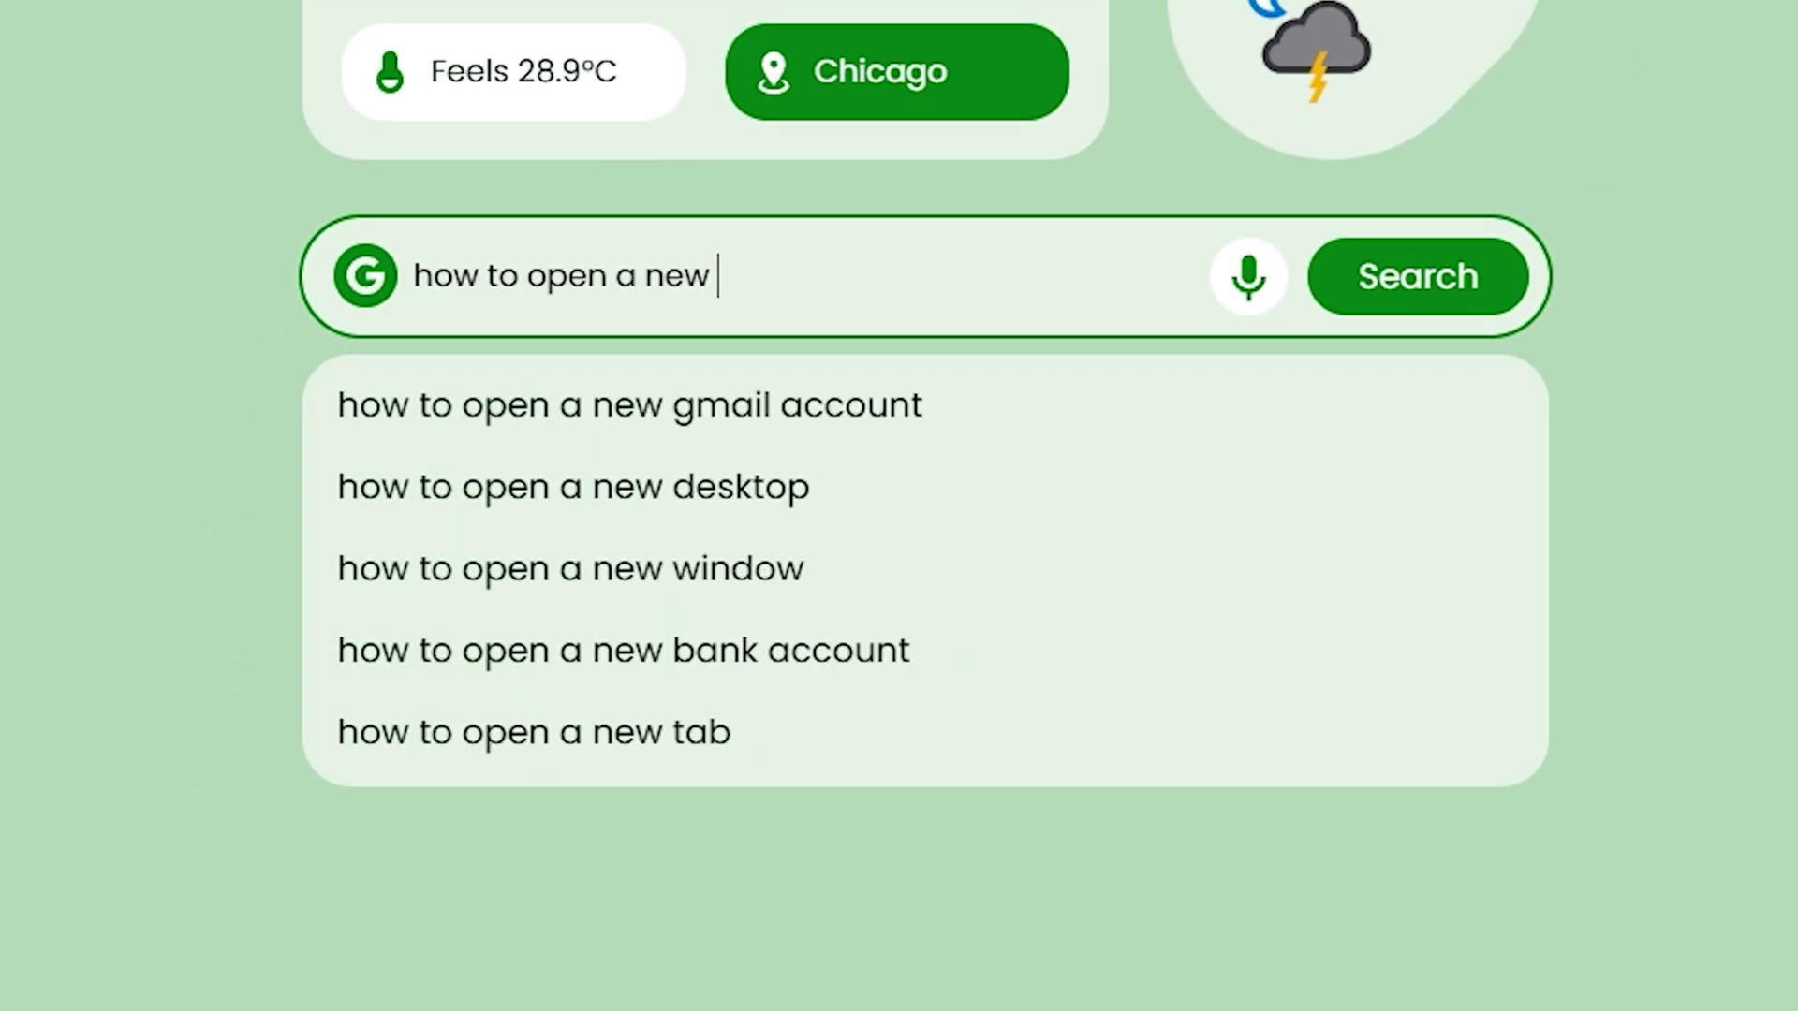
{"action": "type", "text": " you"}
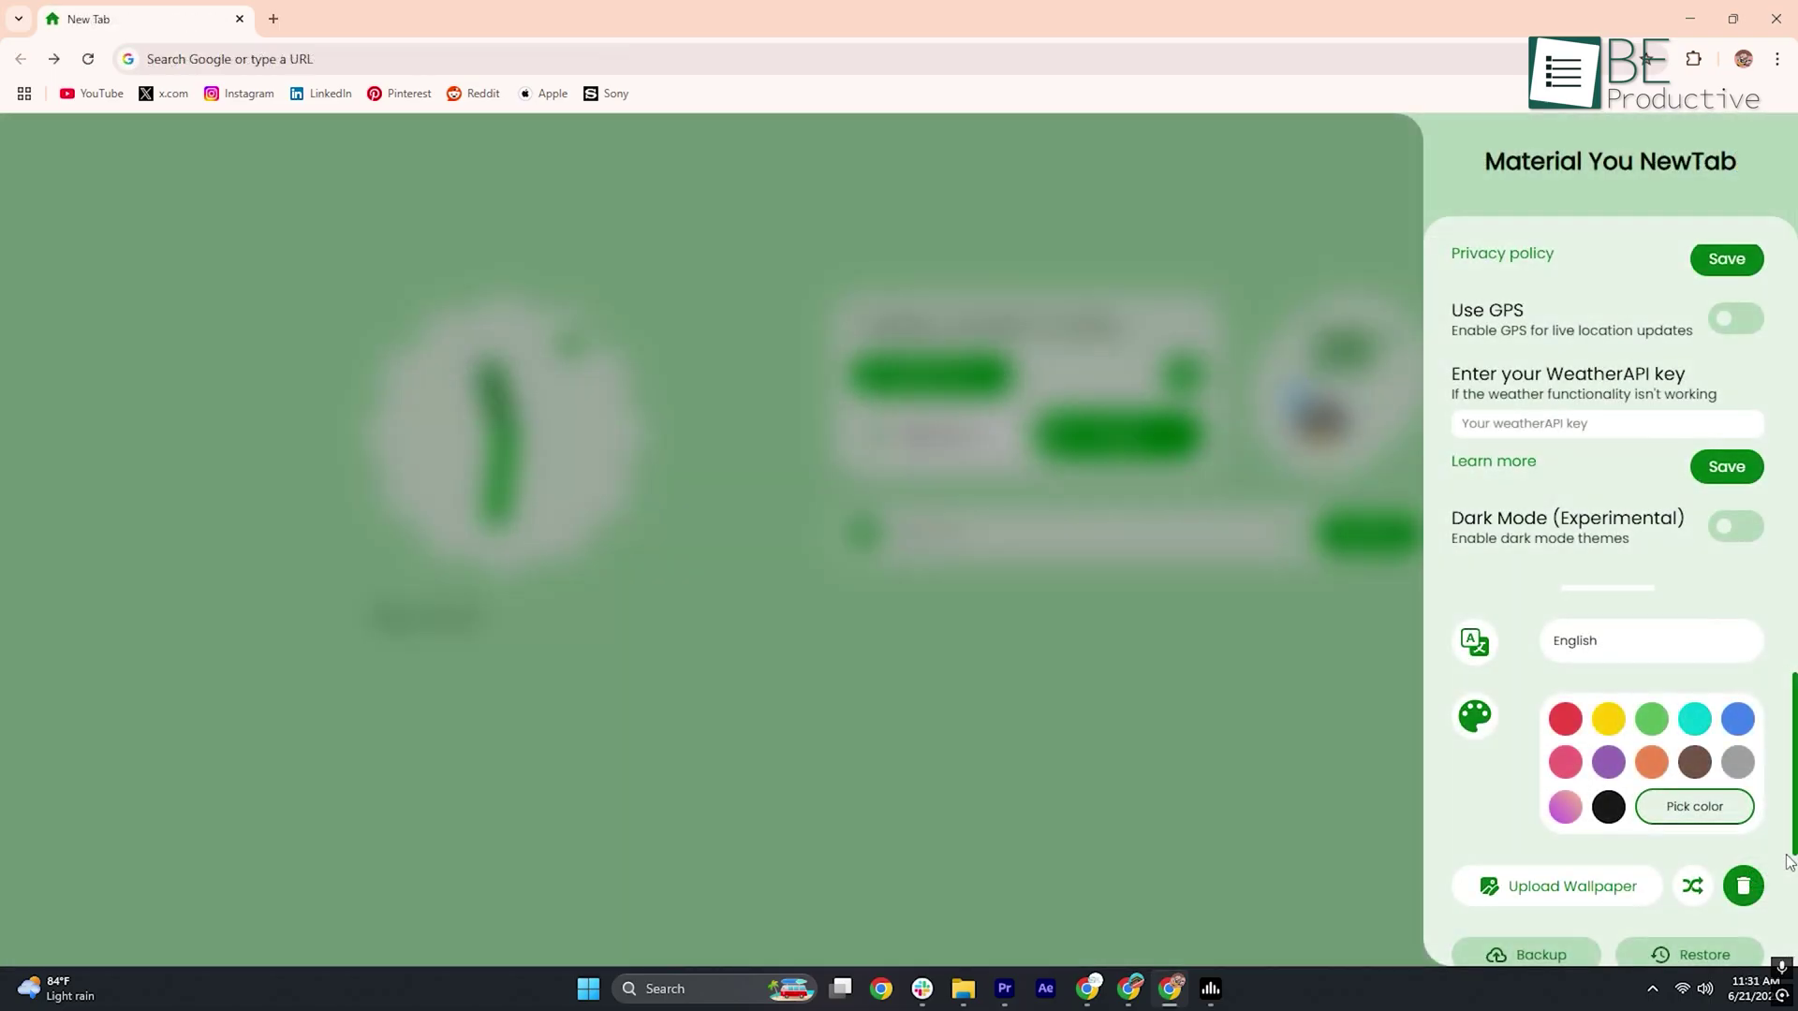
Step: Try the custom colour picker, the pink-purple gradient and the pink theme, then close settings
{"action": "scroll", "coordinate": [1744, 645], "scroll_direction": "down", "scroll_amount": 2}
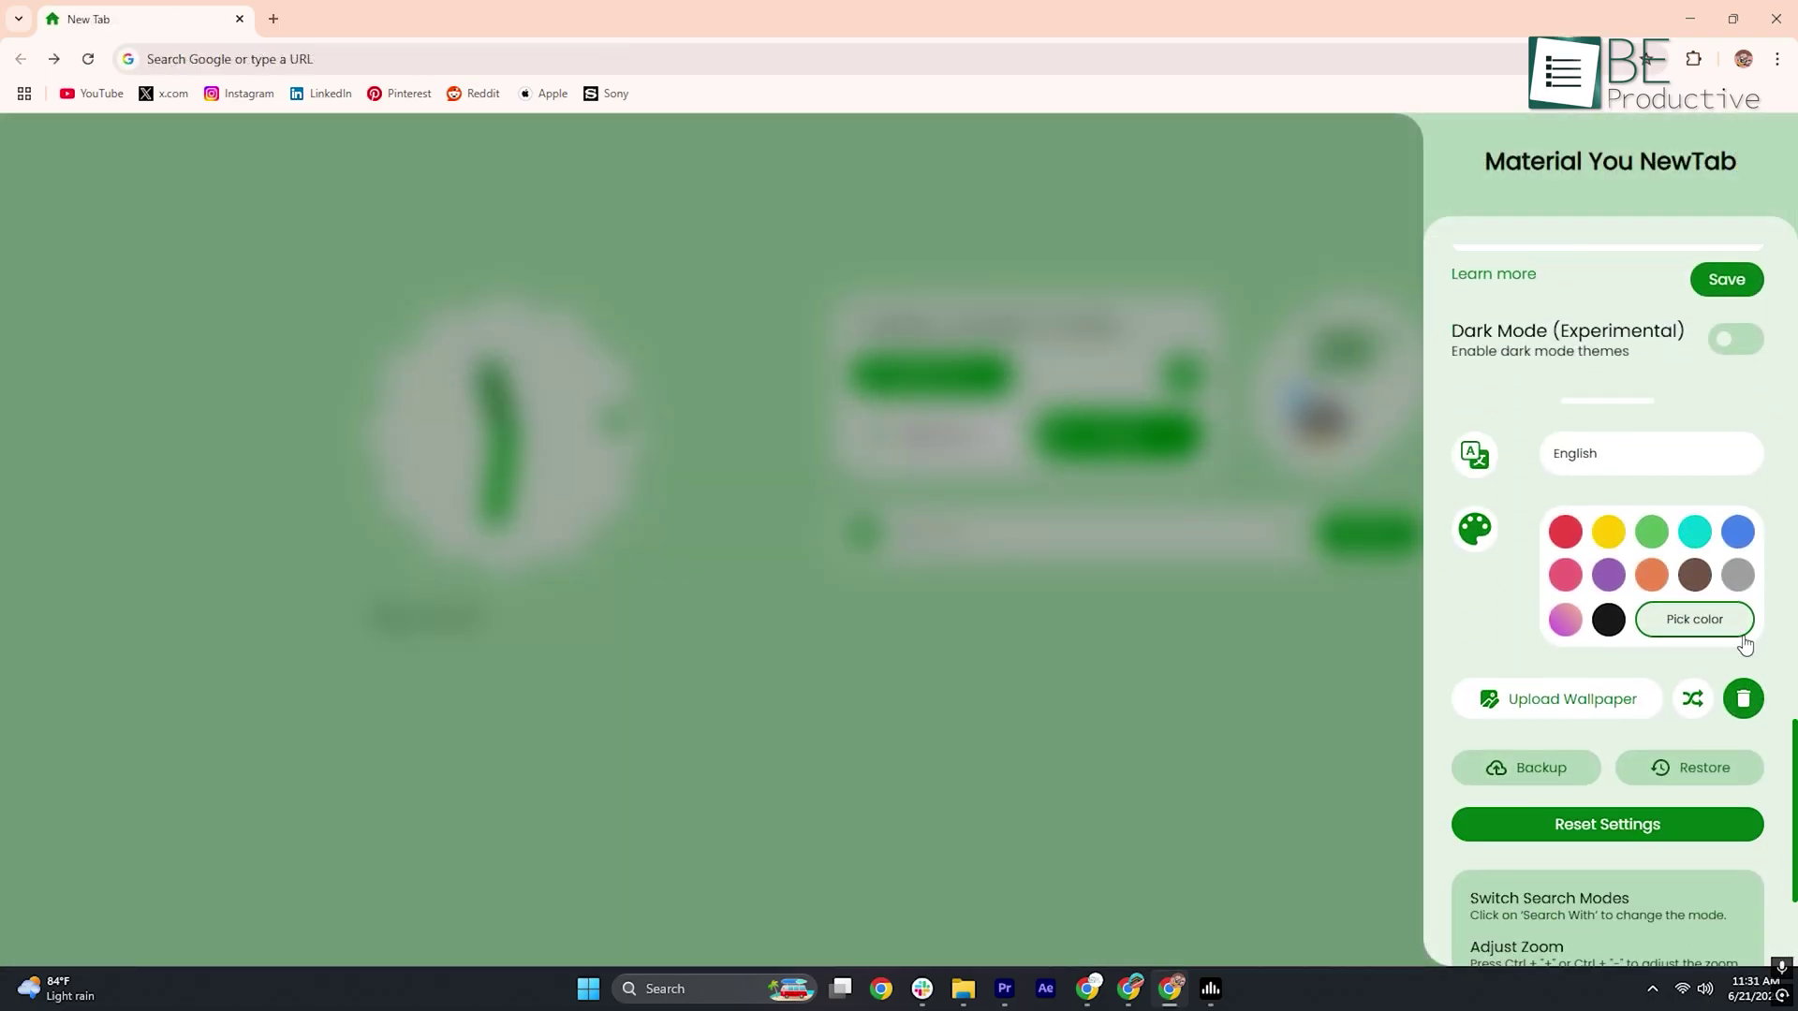
{"action": "left_click", "coordinate": [1742, 639]}
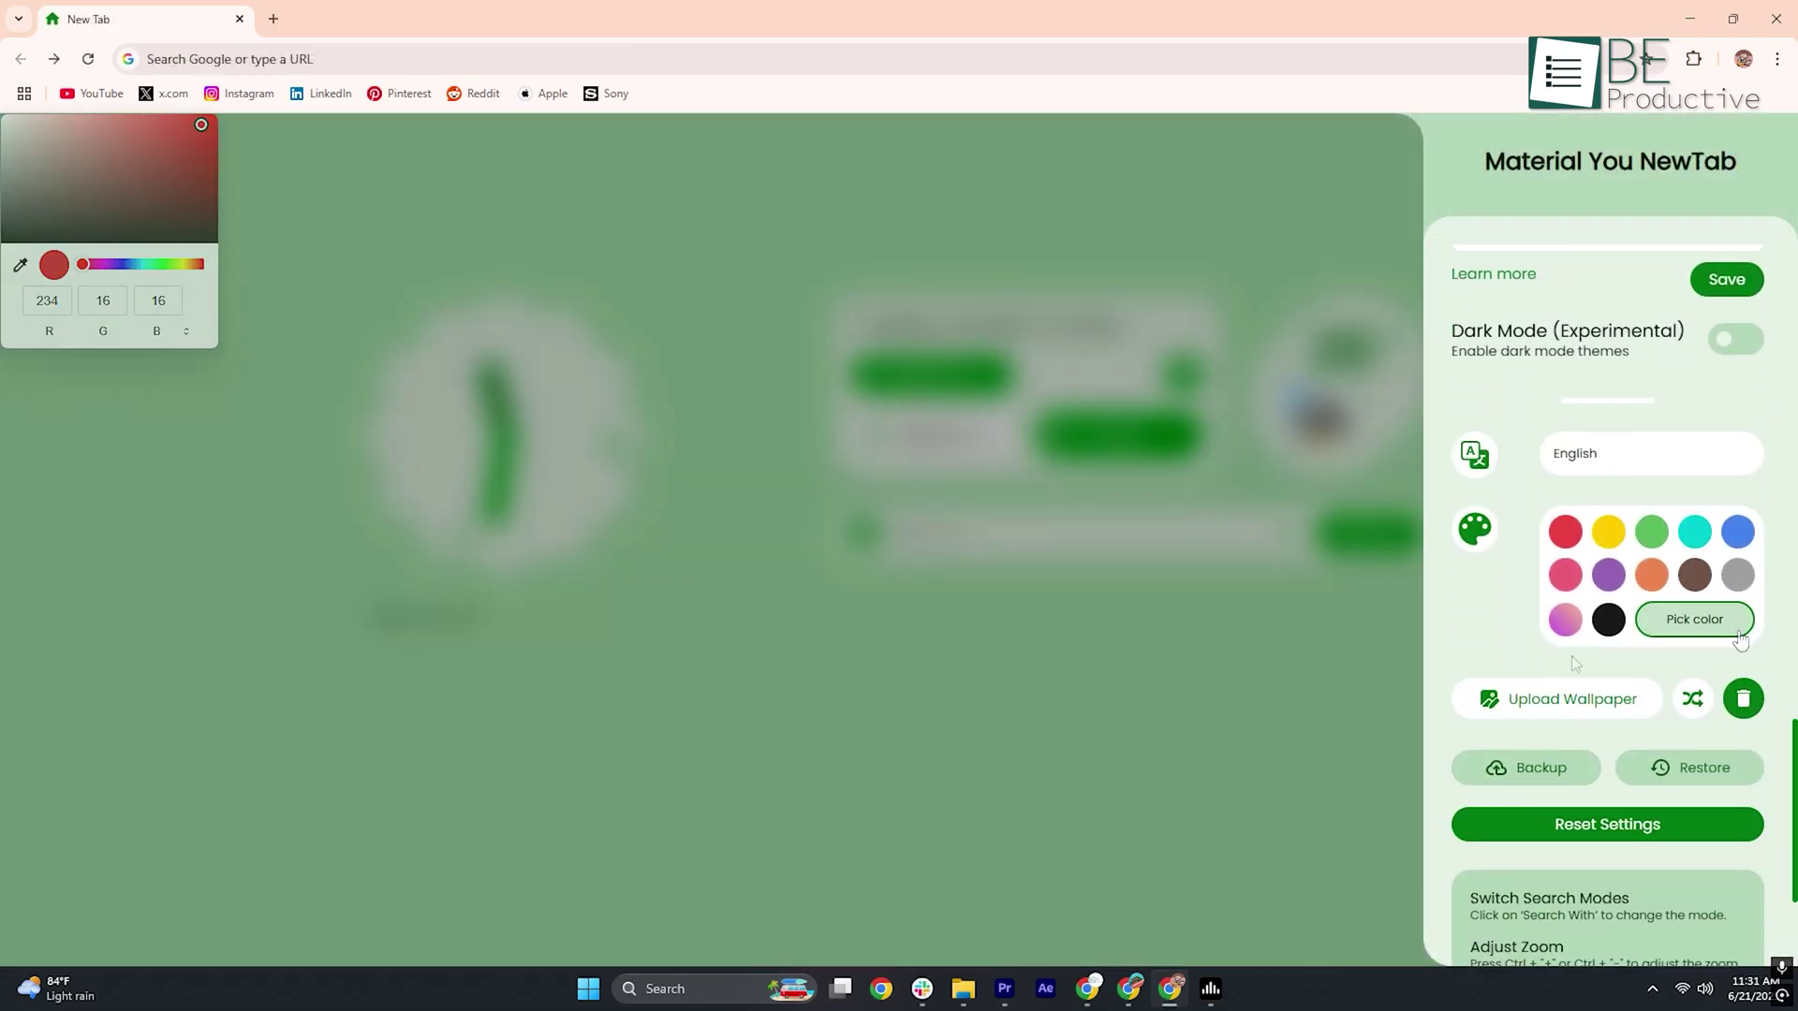
{"action": "left_click", "coordinate": [1566, 621]}
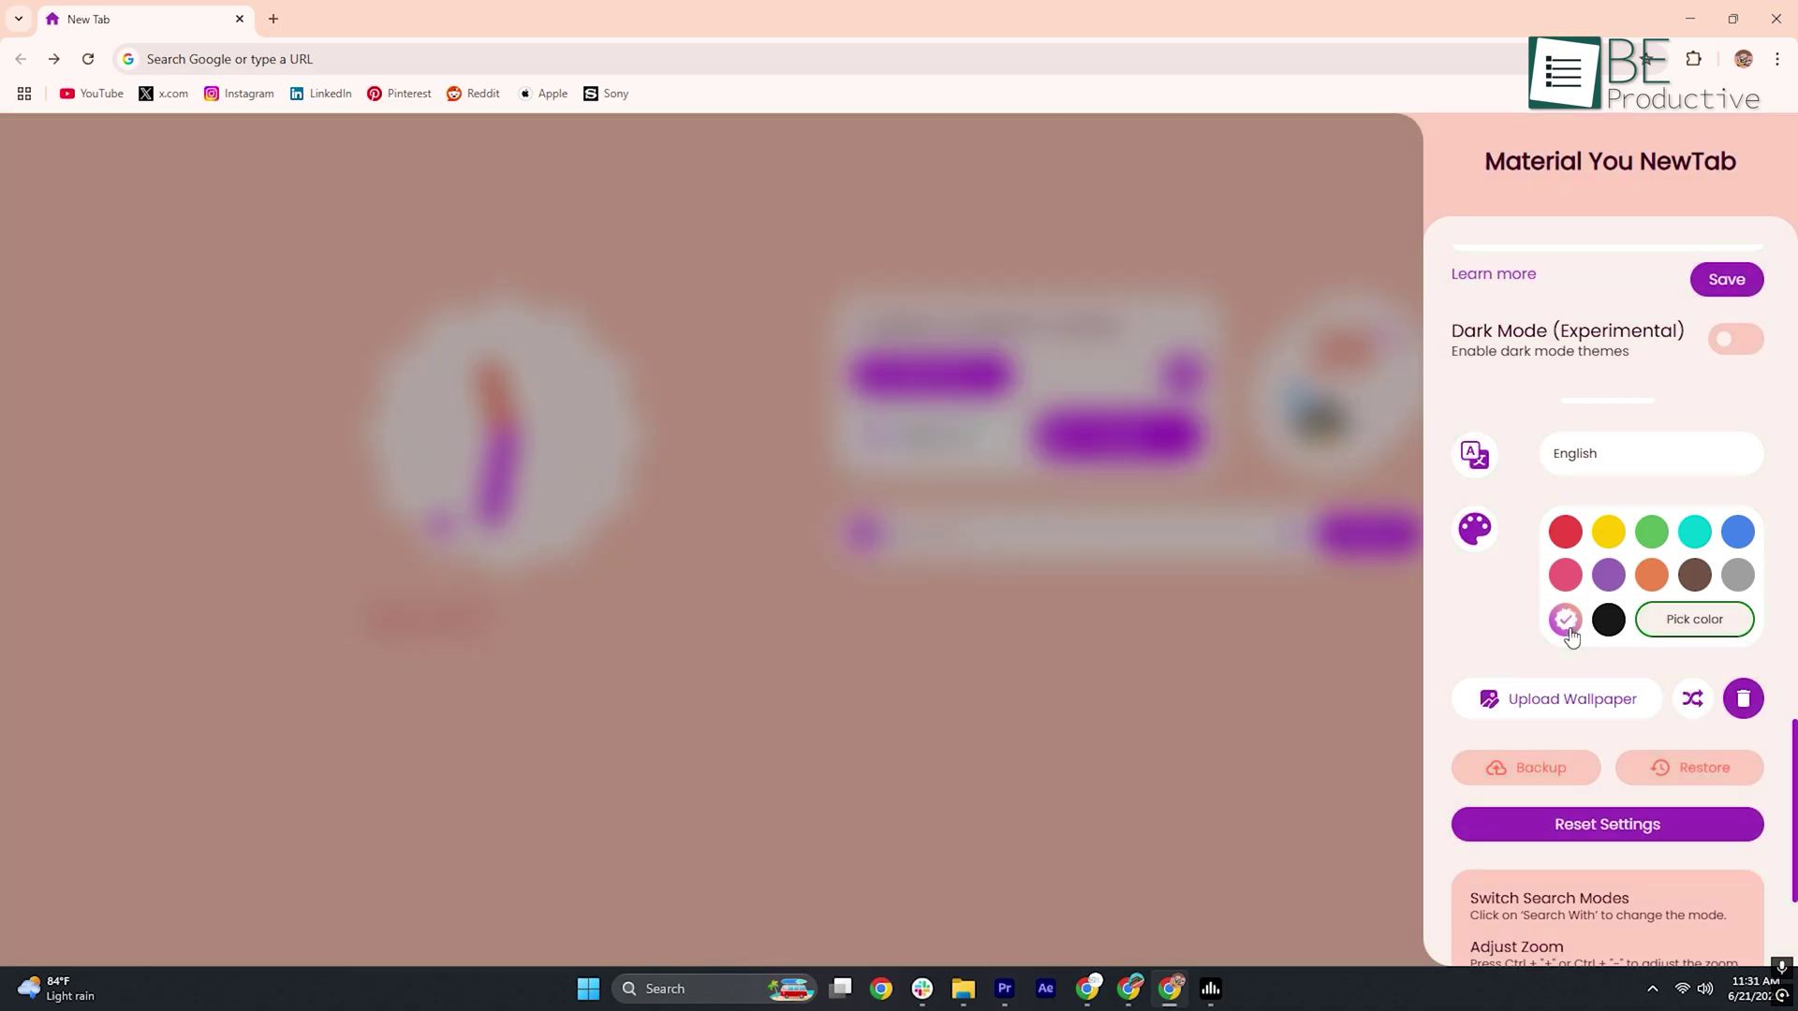
{"action": "left_click", "coordinate": [1565, 575]}
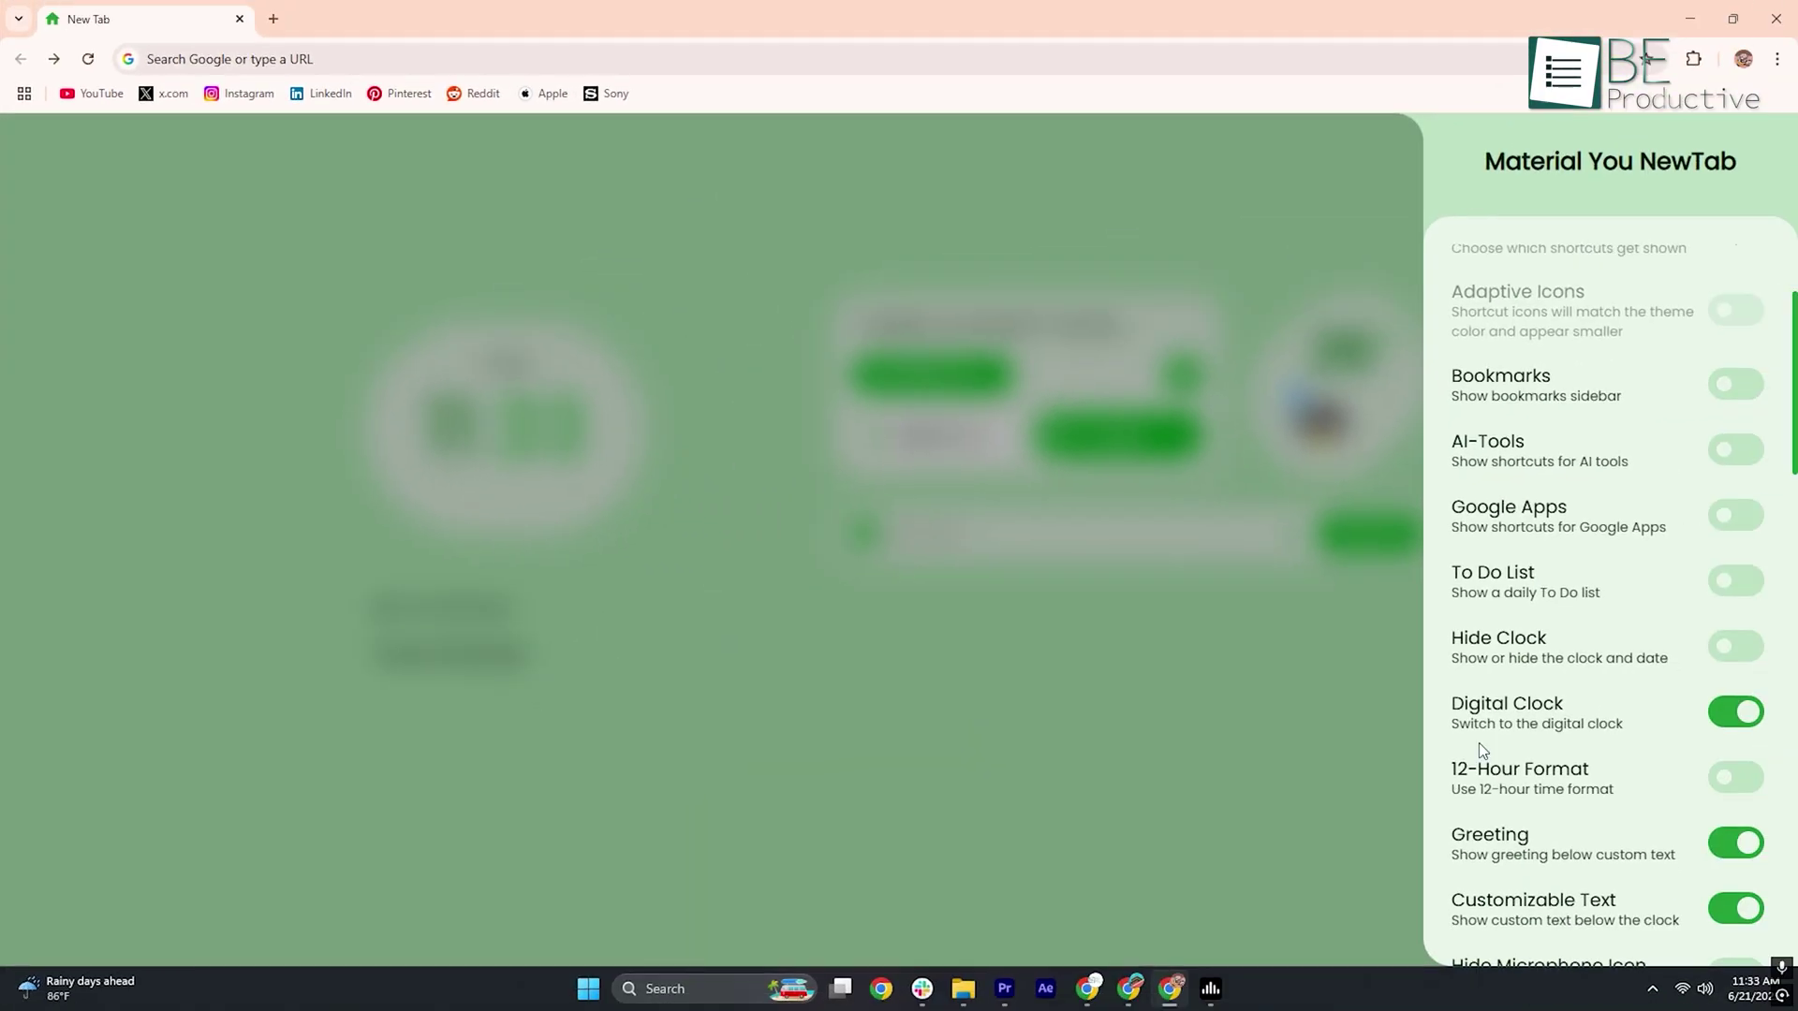
{"action": "left_click", "coordinate": [1409, 753]}
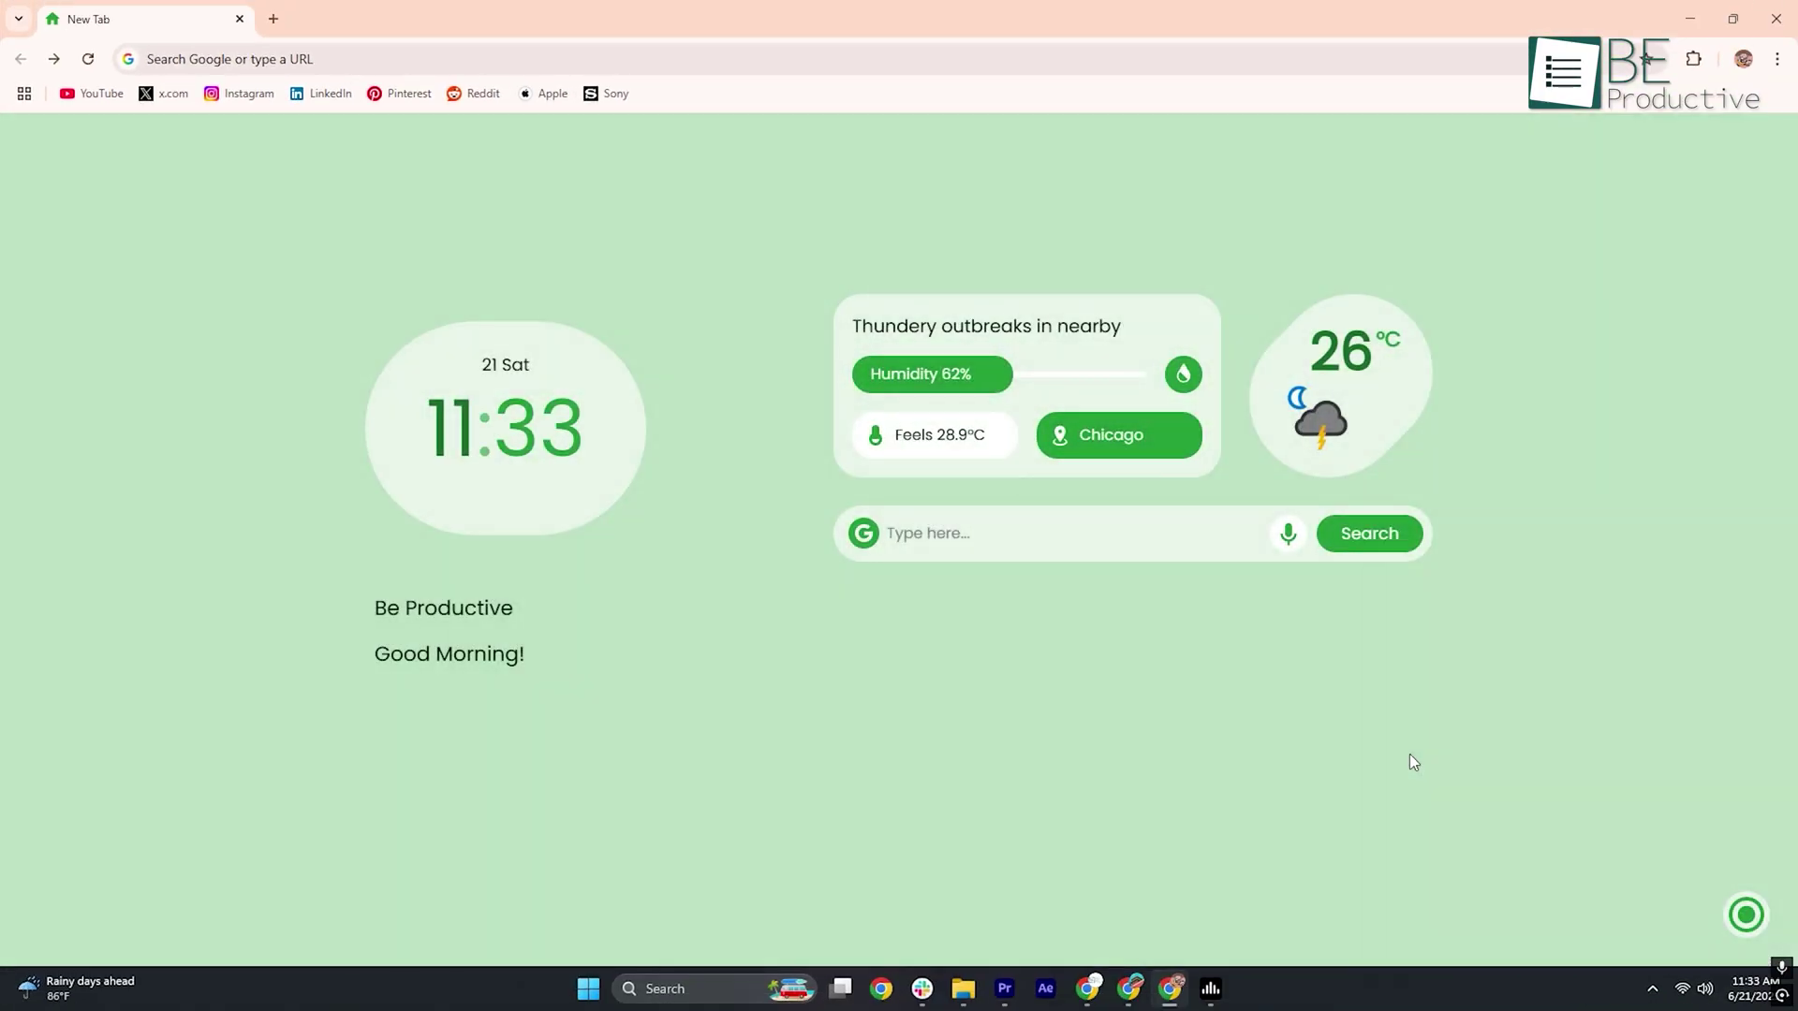
Step: Turn on Shortcuts so a row of saved shortcut icons appears on the page
{"action": "left_click", "coordinate": [1744, 913]}
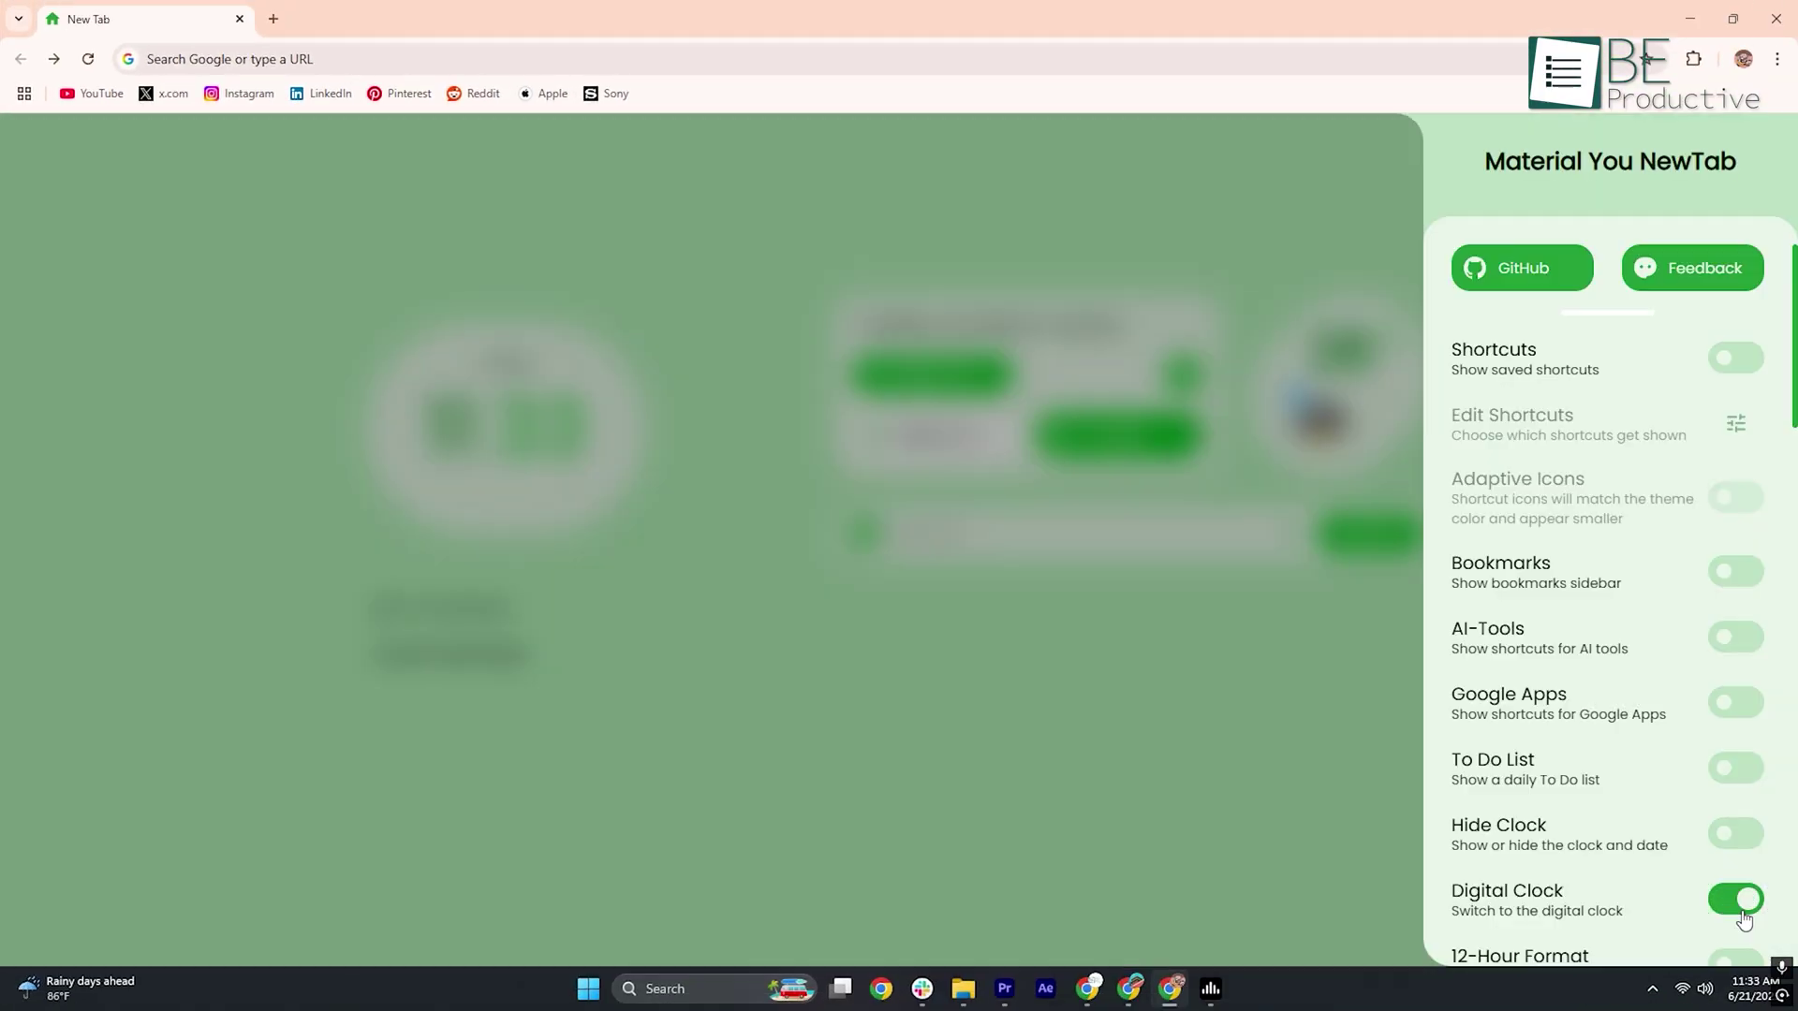
{"action": "left_click", "coordinate": [1737, 360]}
{"action": "left_click", "coordinate": [1404, 669]}
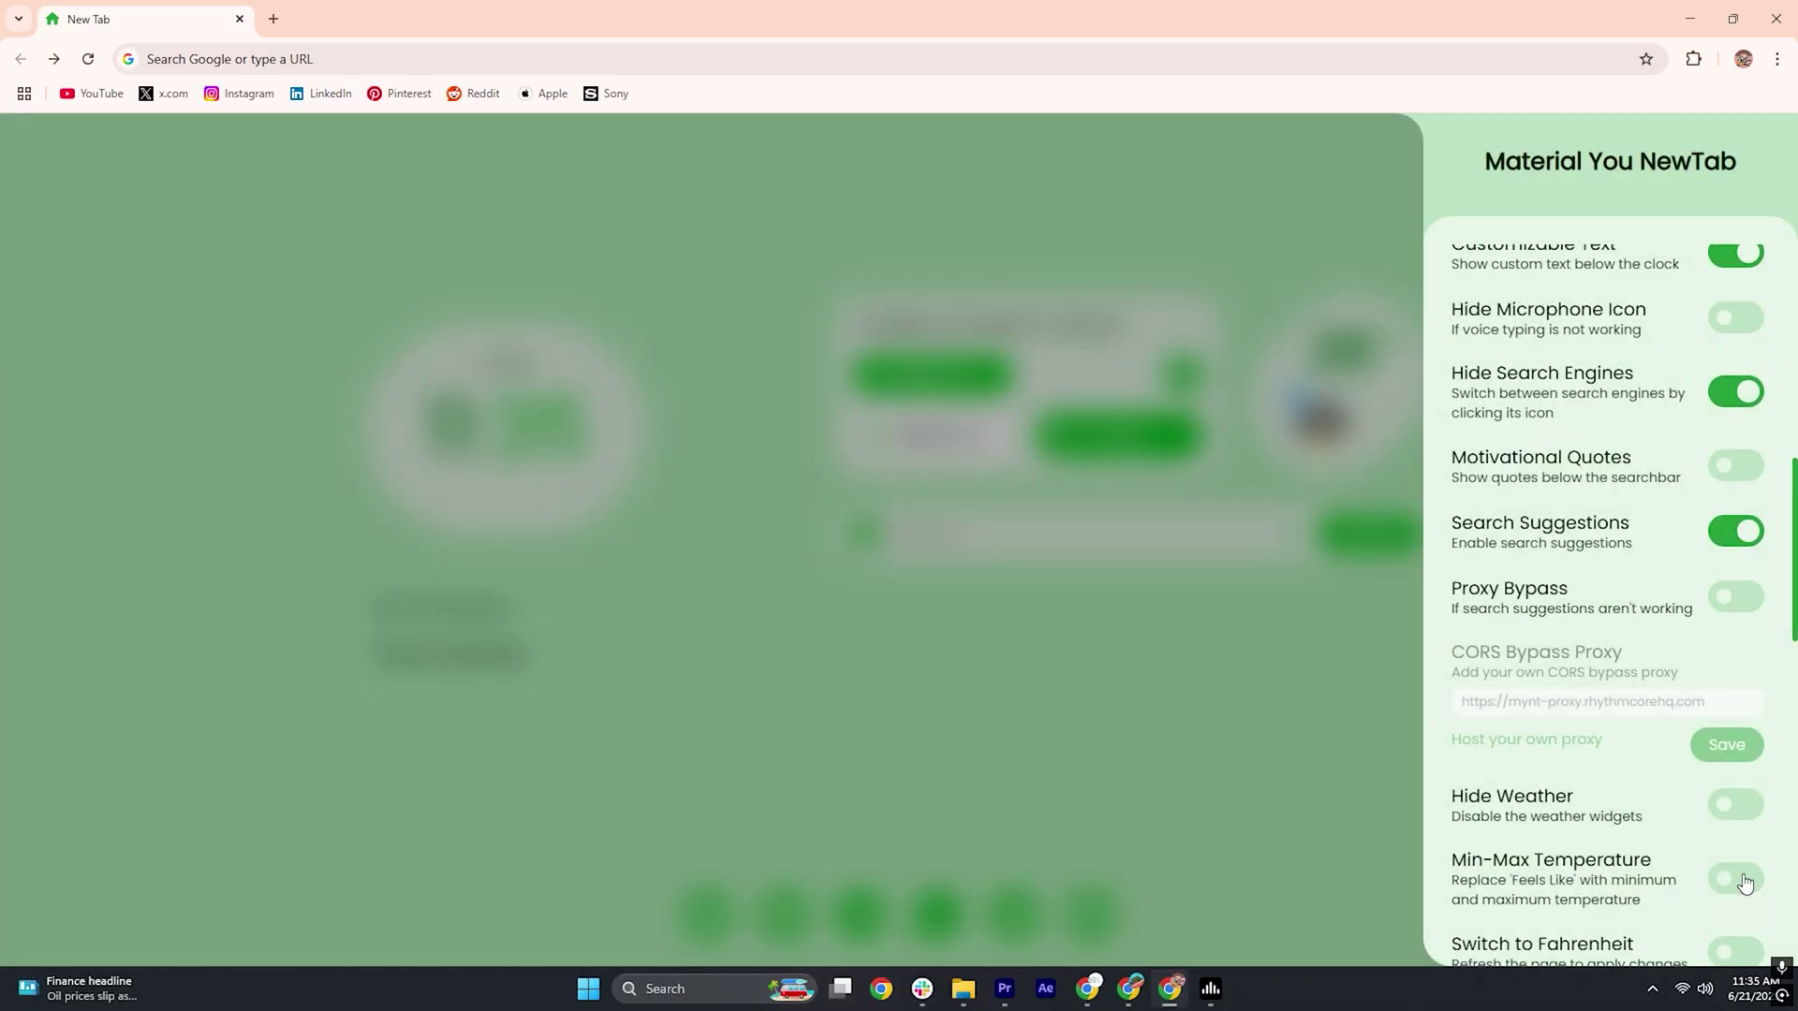
Step: Browse the interface language list, keep English selected, and close settings
{"action": "scroll", "coordinate": [1745, 880], "scroll_direction": "down", "scroll_amount": 3}
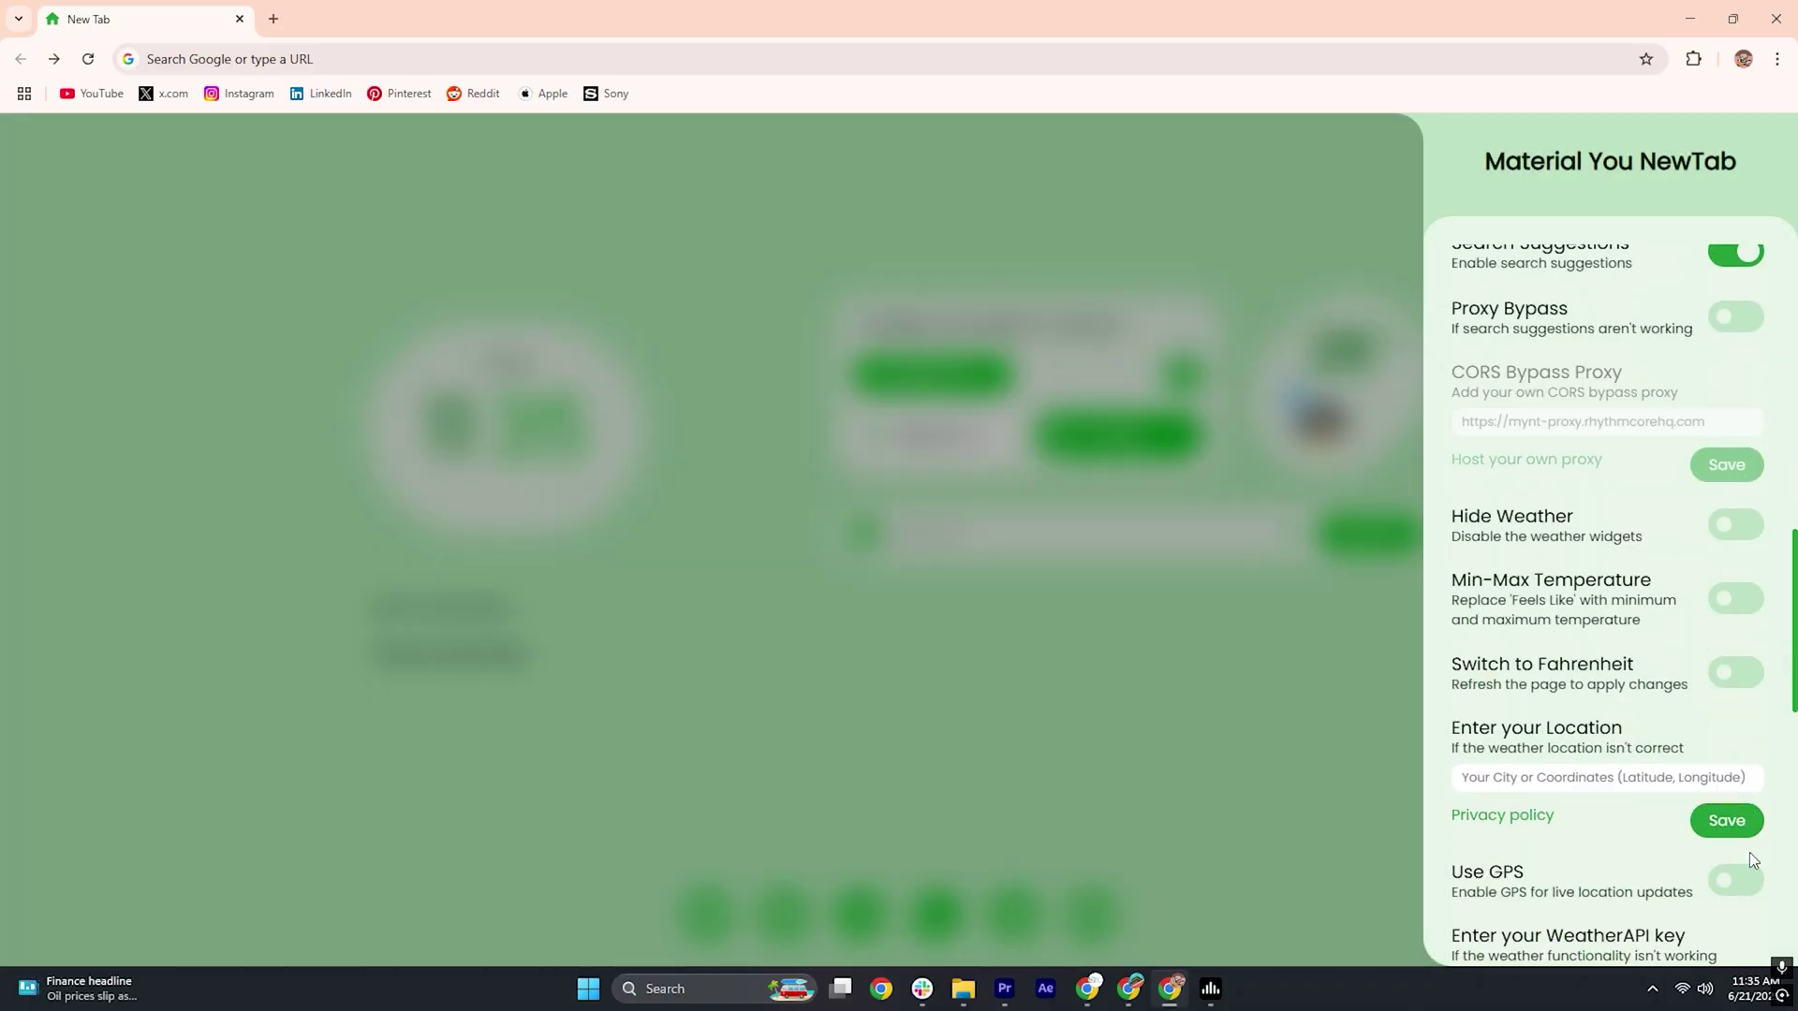
{"action": "scroll", "coordinate": [1760, 843], "scroll_direction": "down", "scroll_amount": 5}
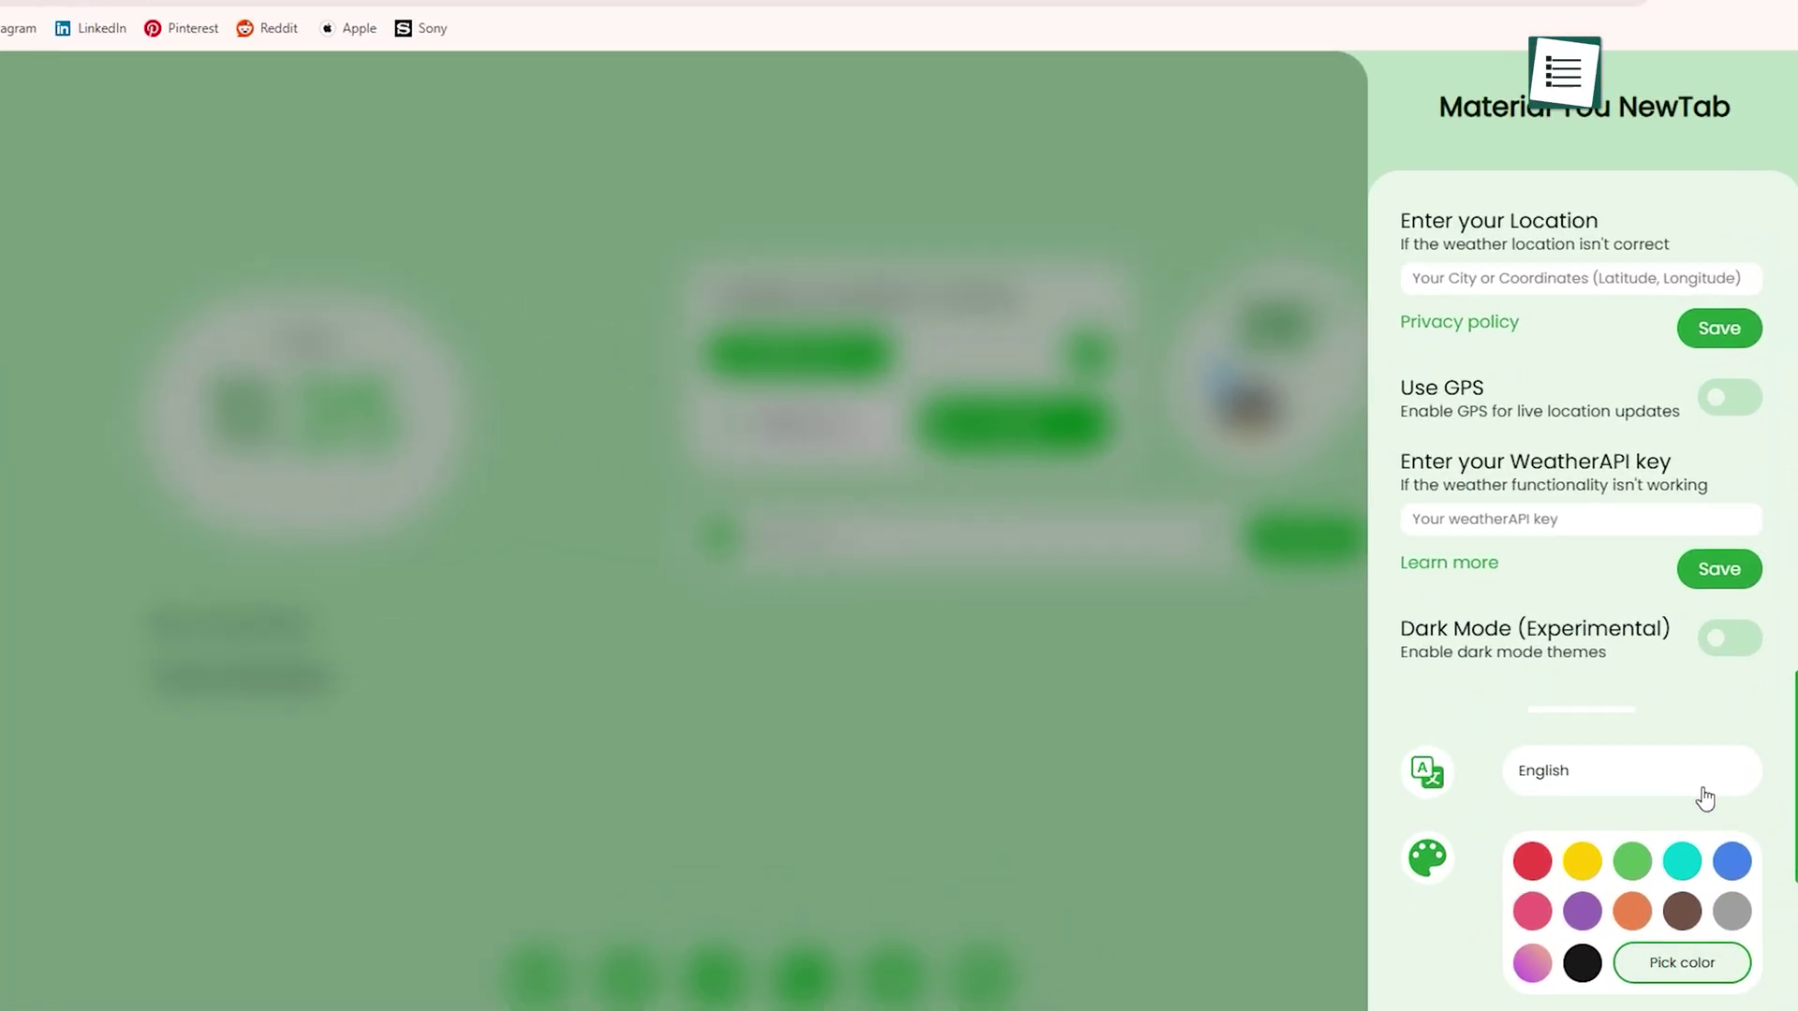
{"action": "left_click", "coordinate": [1711, 758]}
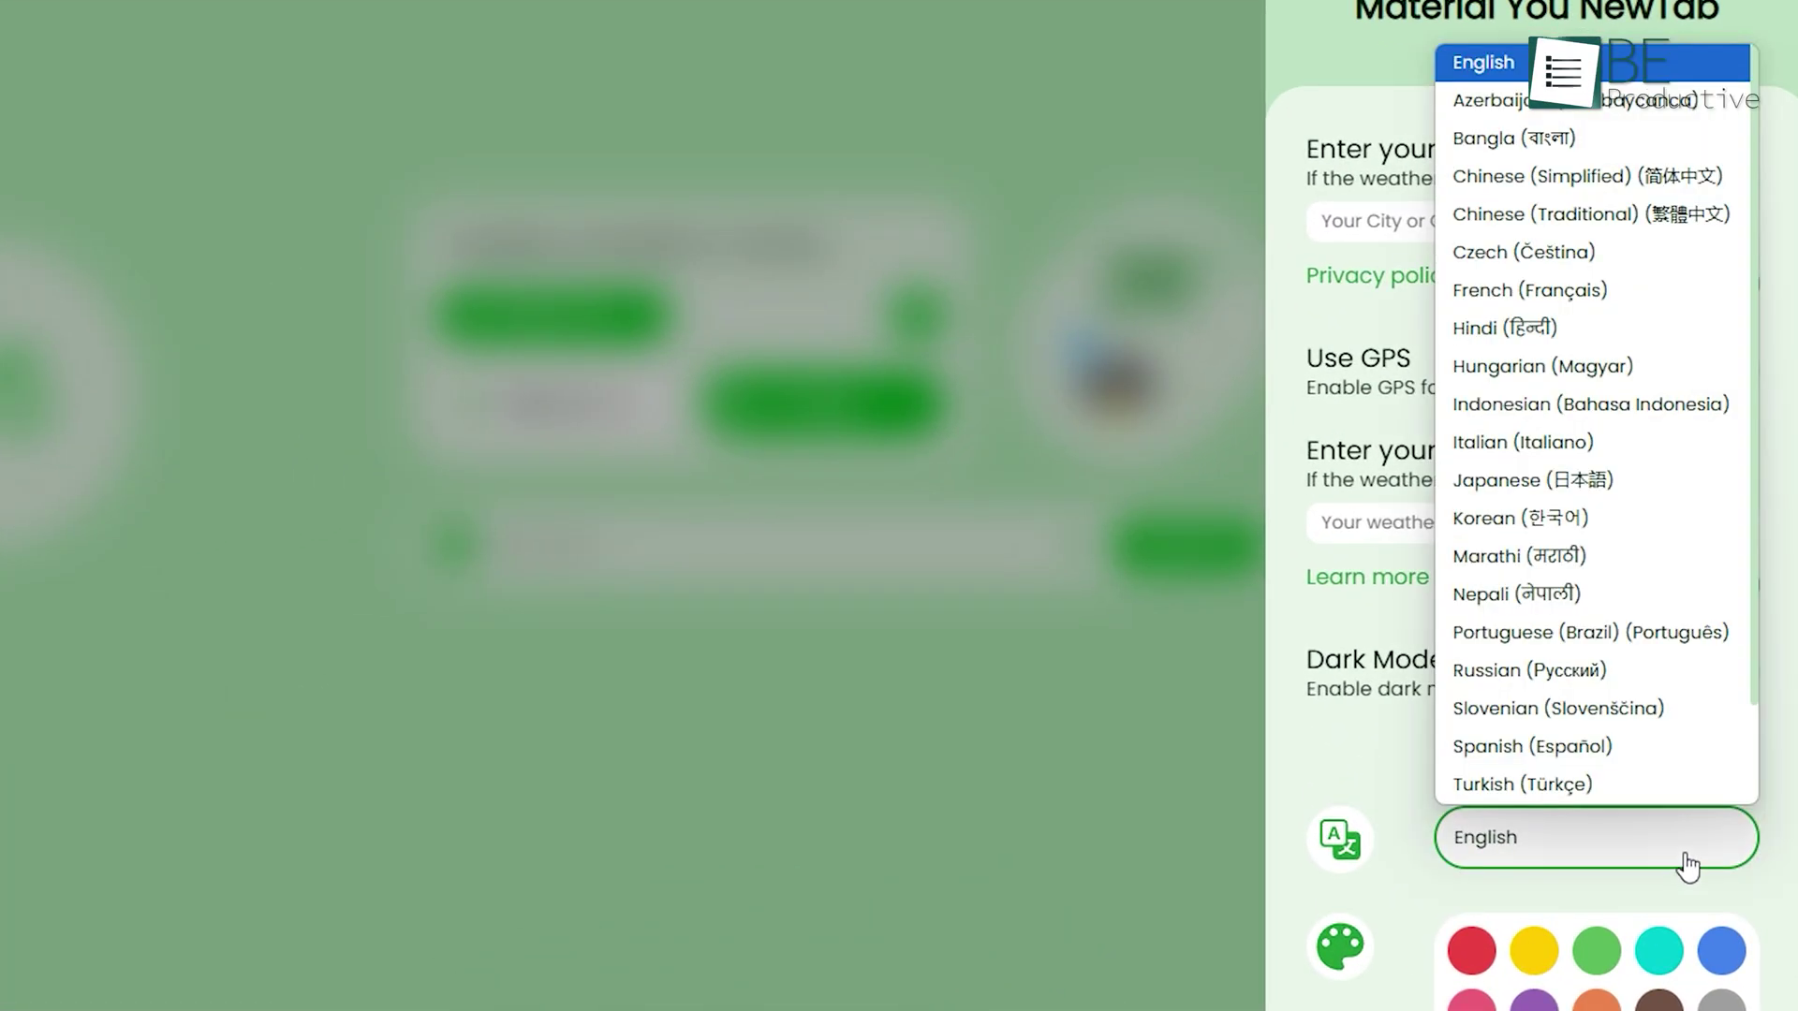
{"action": "scroll", "coordinate": [1698, 794], "scroll_direction": "down", "scroll_amount": 2}
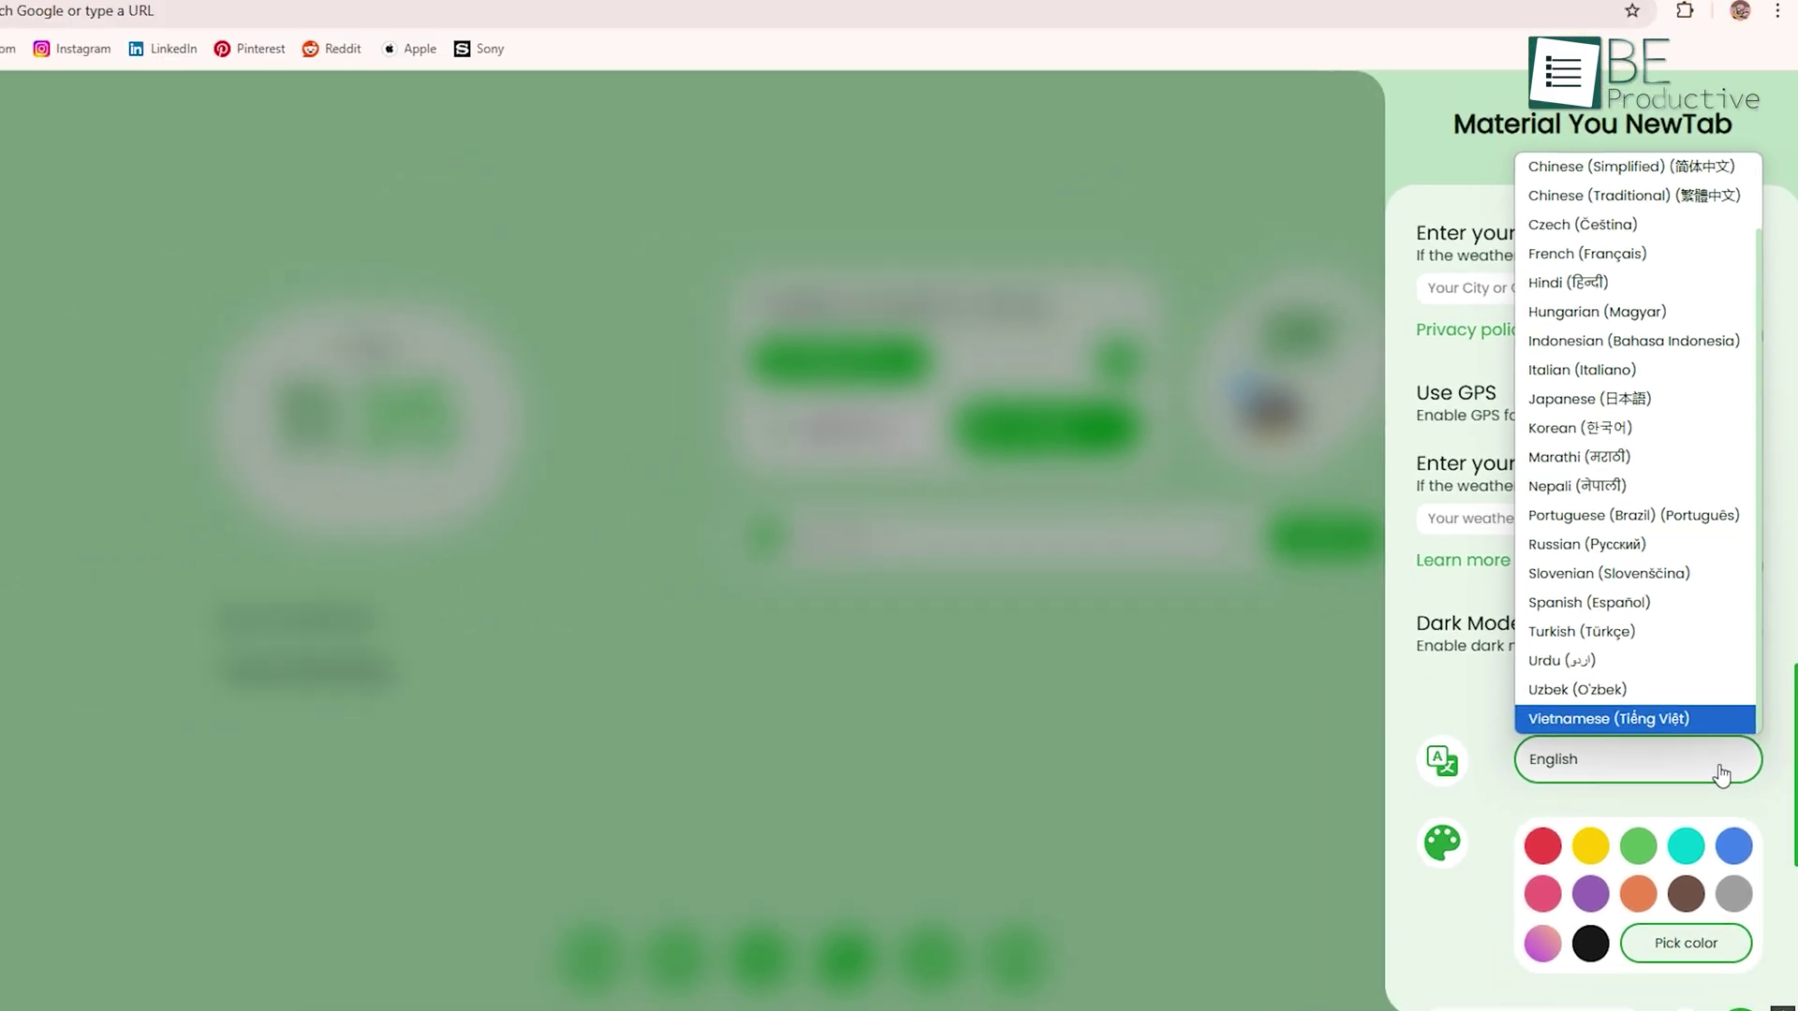
{"action": "left_click", "coordinate": [1705, 847]}
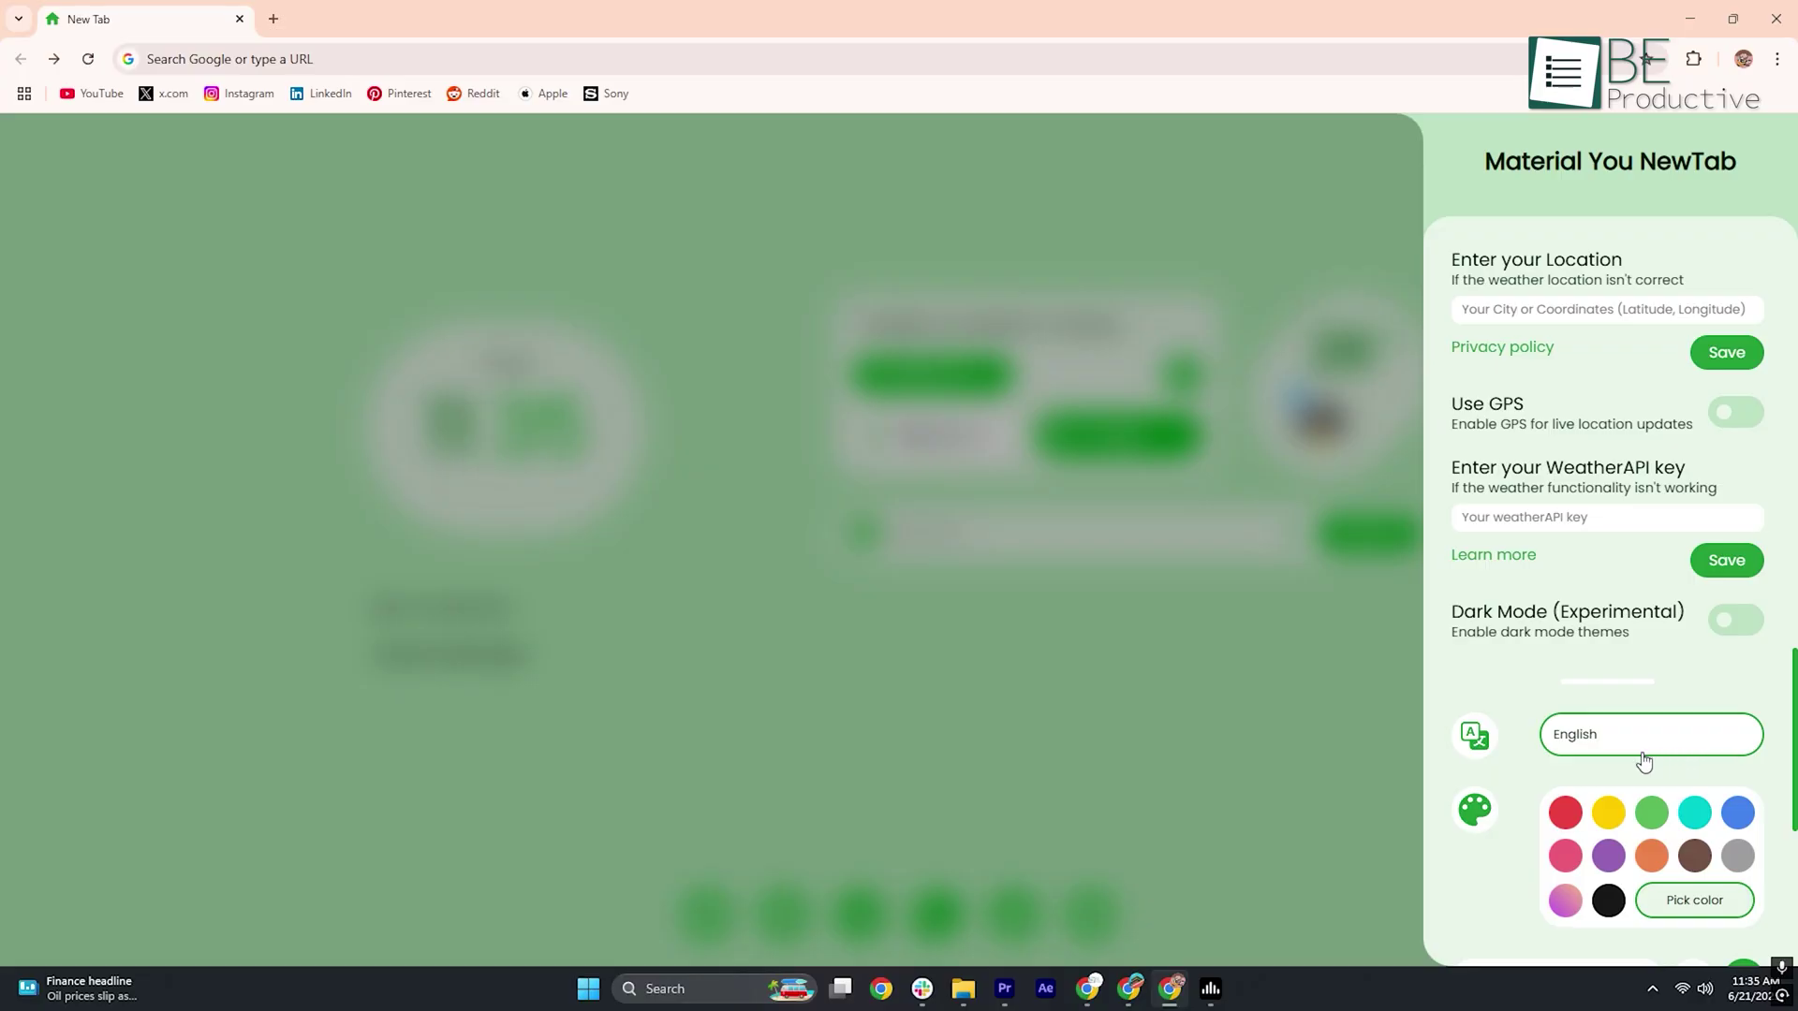
{"action": "left_click", "coordinate": [1415, 782]}
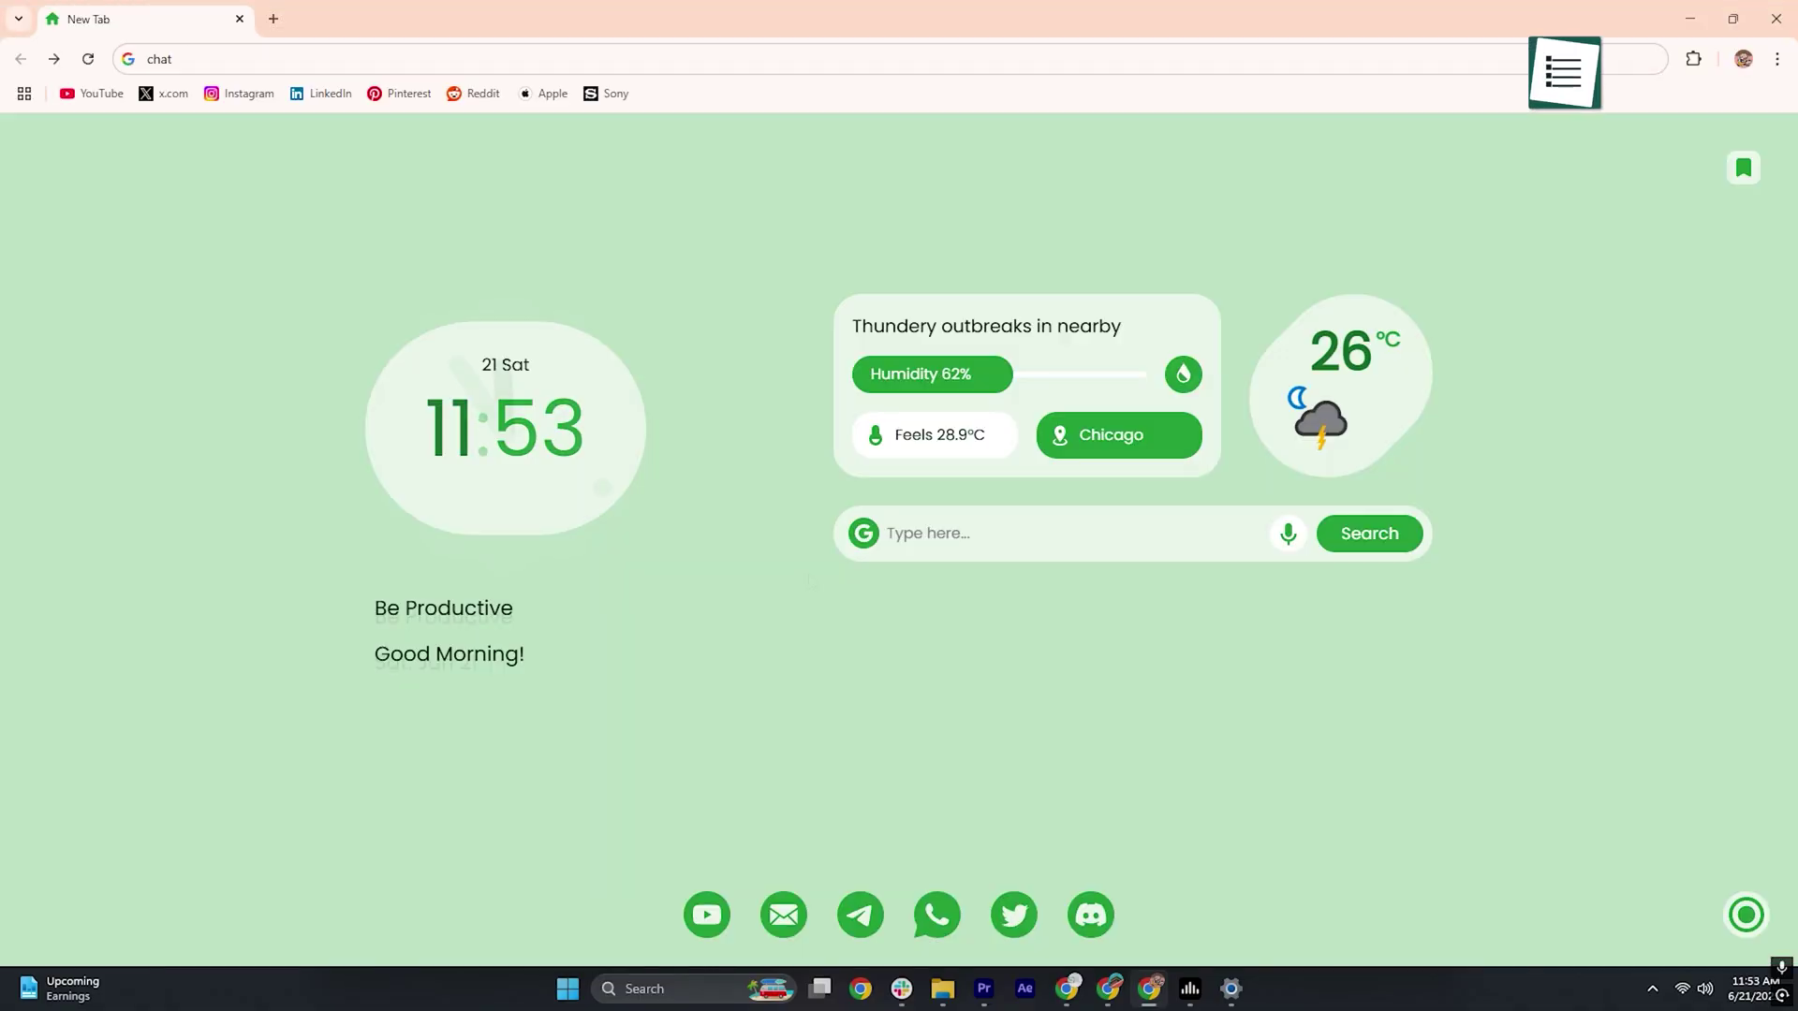
Step: Scroll through the search engine list (Google, Duck, Bing, Brave, Wikipedia) down to Quora
{"action": "left_click", "coordinate": [856, 539]}
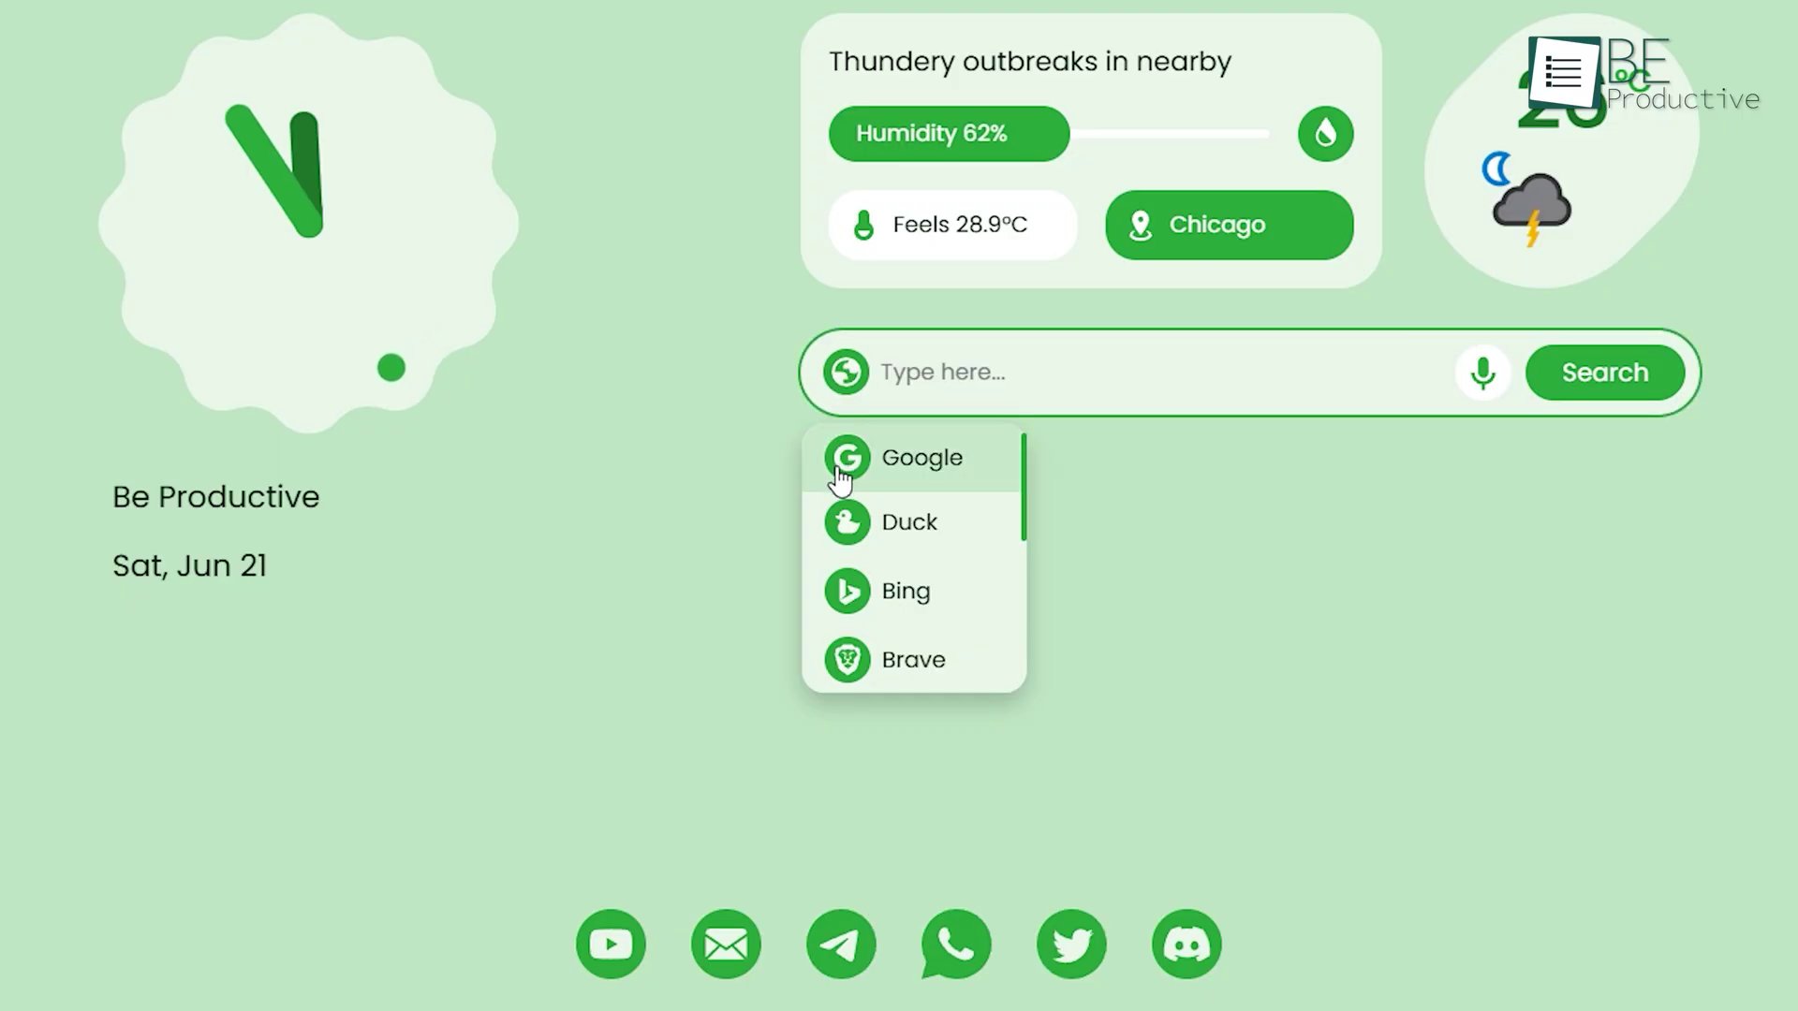
{"action": "scroll", "coordinate": [840, 481], "scroll_direction": "down", "scroll_amount": 1}
{"action": "scroll", "coordinate": [840, 493], "scroll_direction": "down", "scroll_amount": 1}
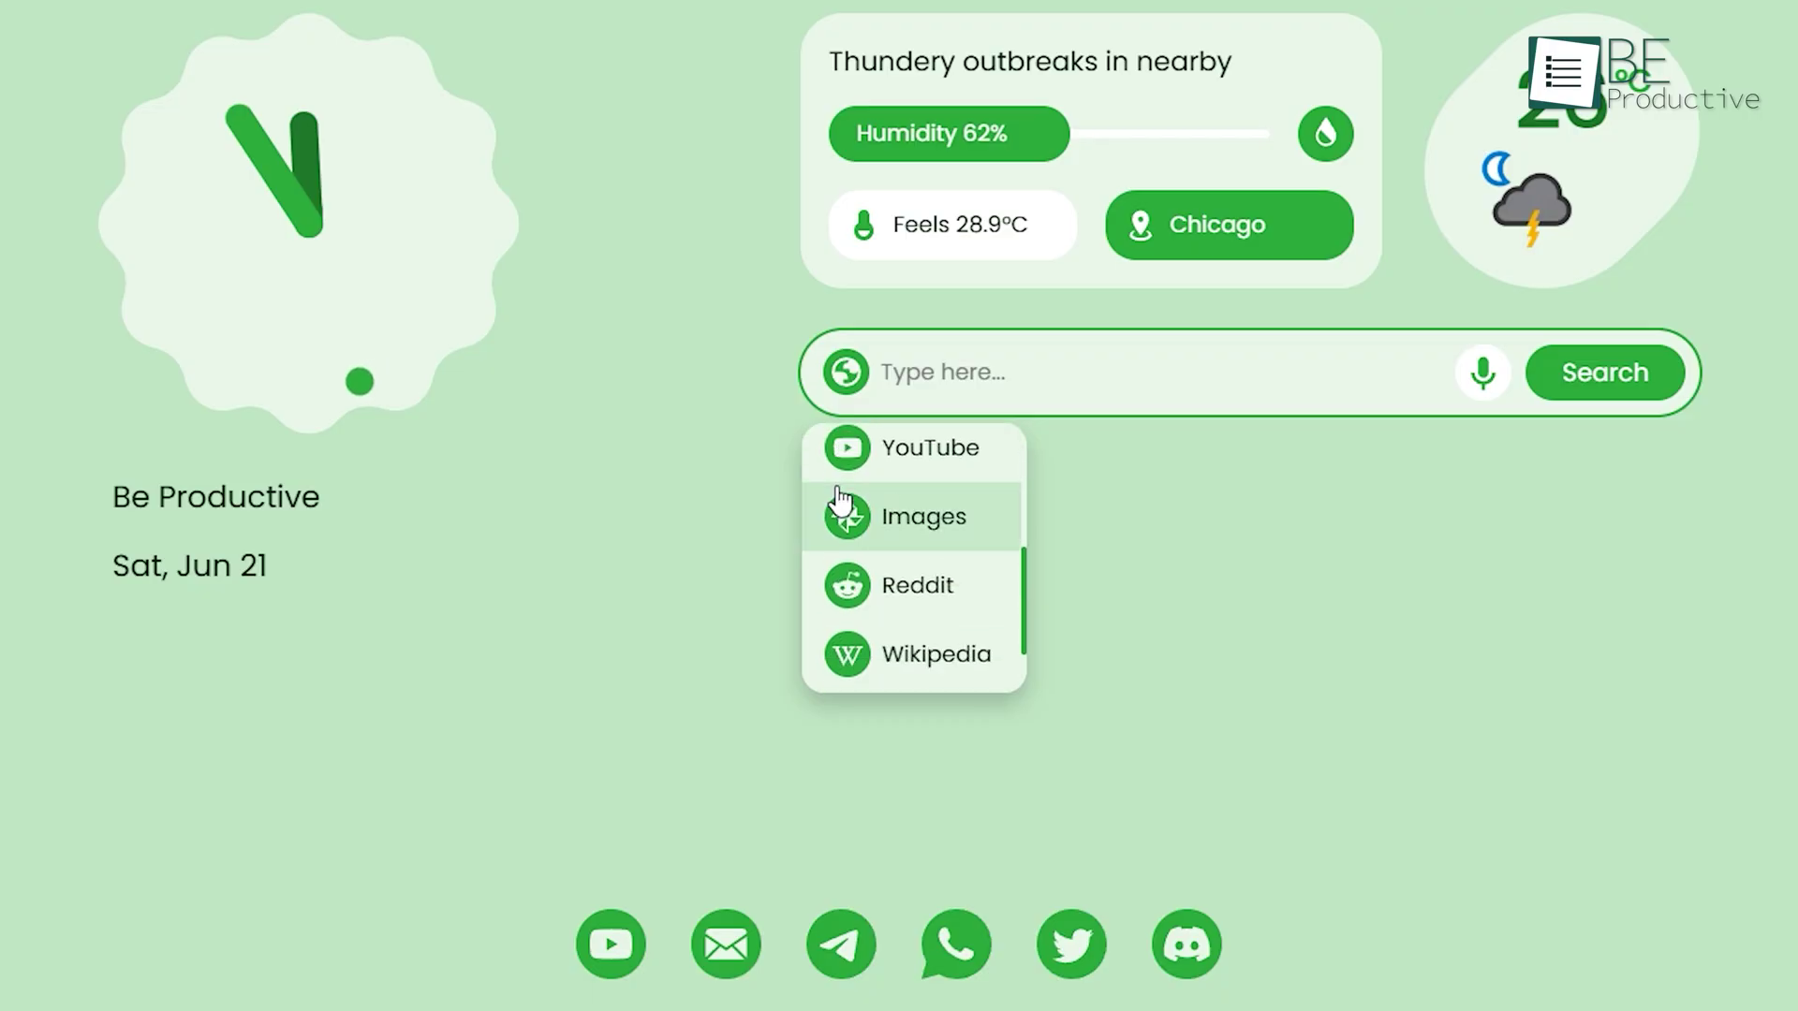
{"action": "scroll", "coordinate": [840, 499], "scroll_direction": "down", "scroll_amount": 1}
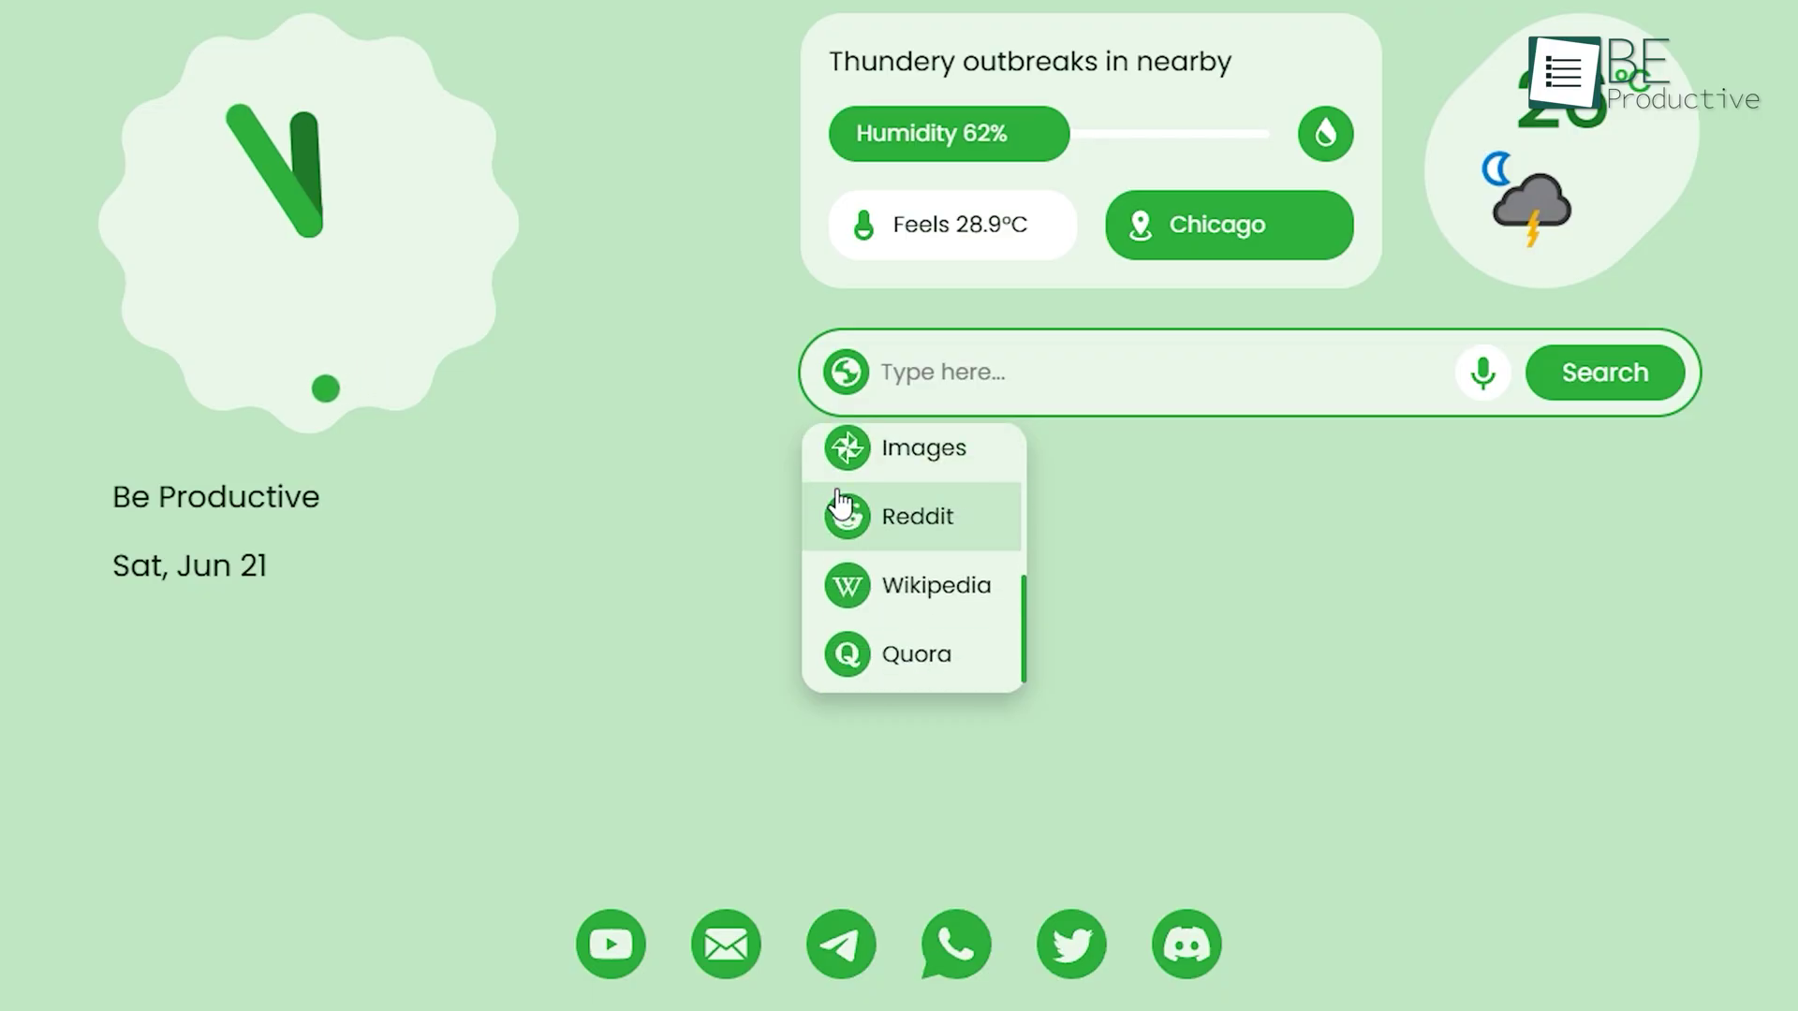
{"action": "scroll", "coordinate": [840, 505], "scroll_direction": "up", "scroll_amount": 3}
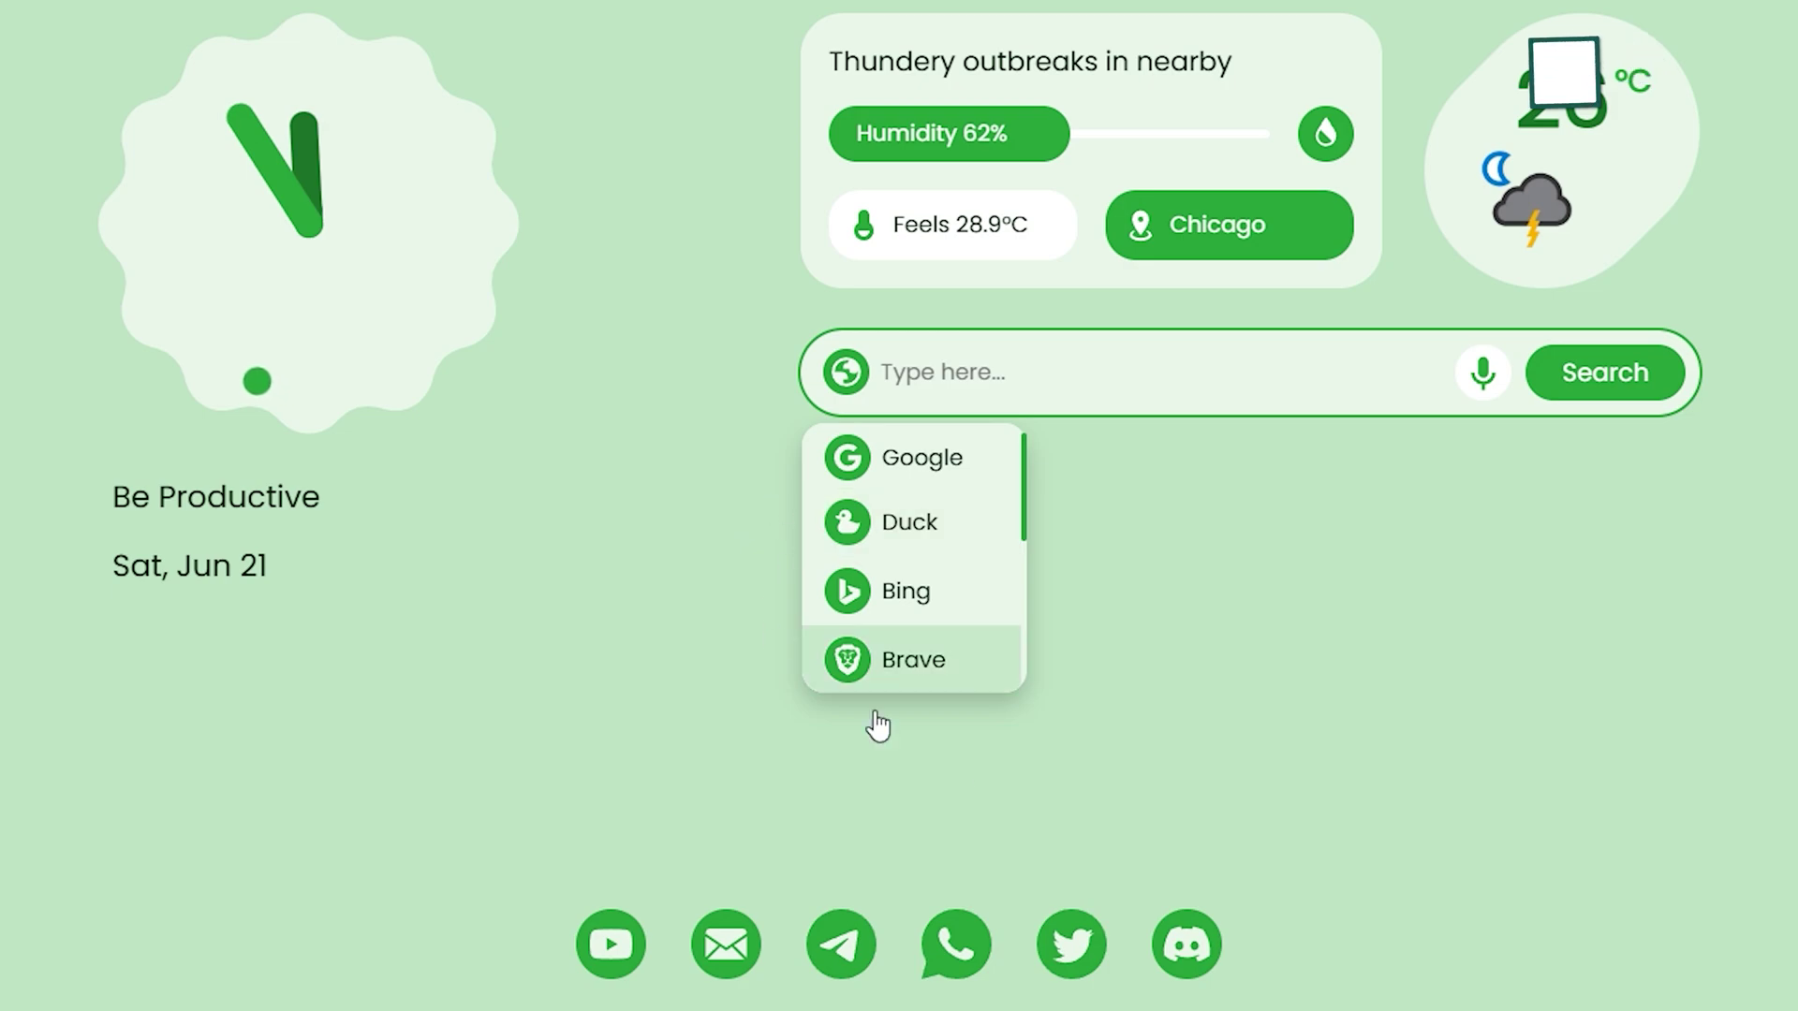
{"action": "left_click", "coordinate": [1028, 541]}
{"action": "left_click", "coordinate": [854, 377]}
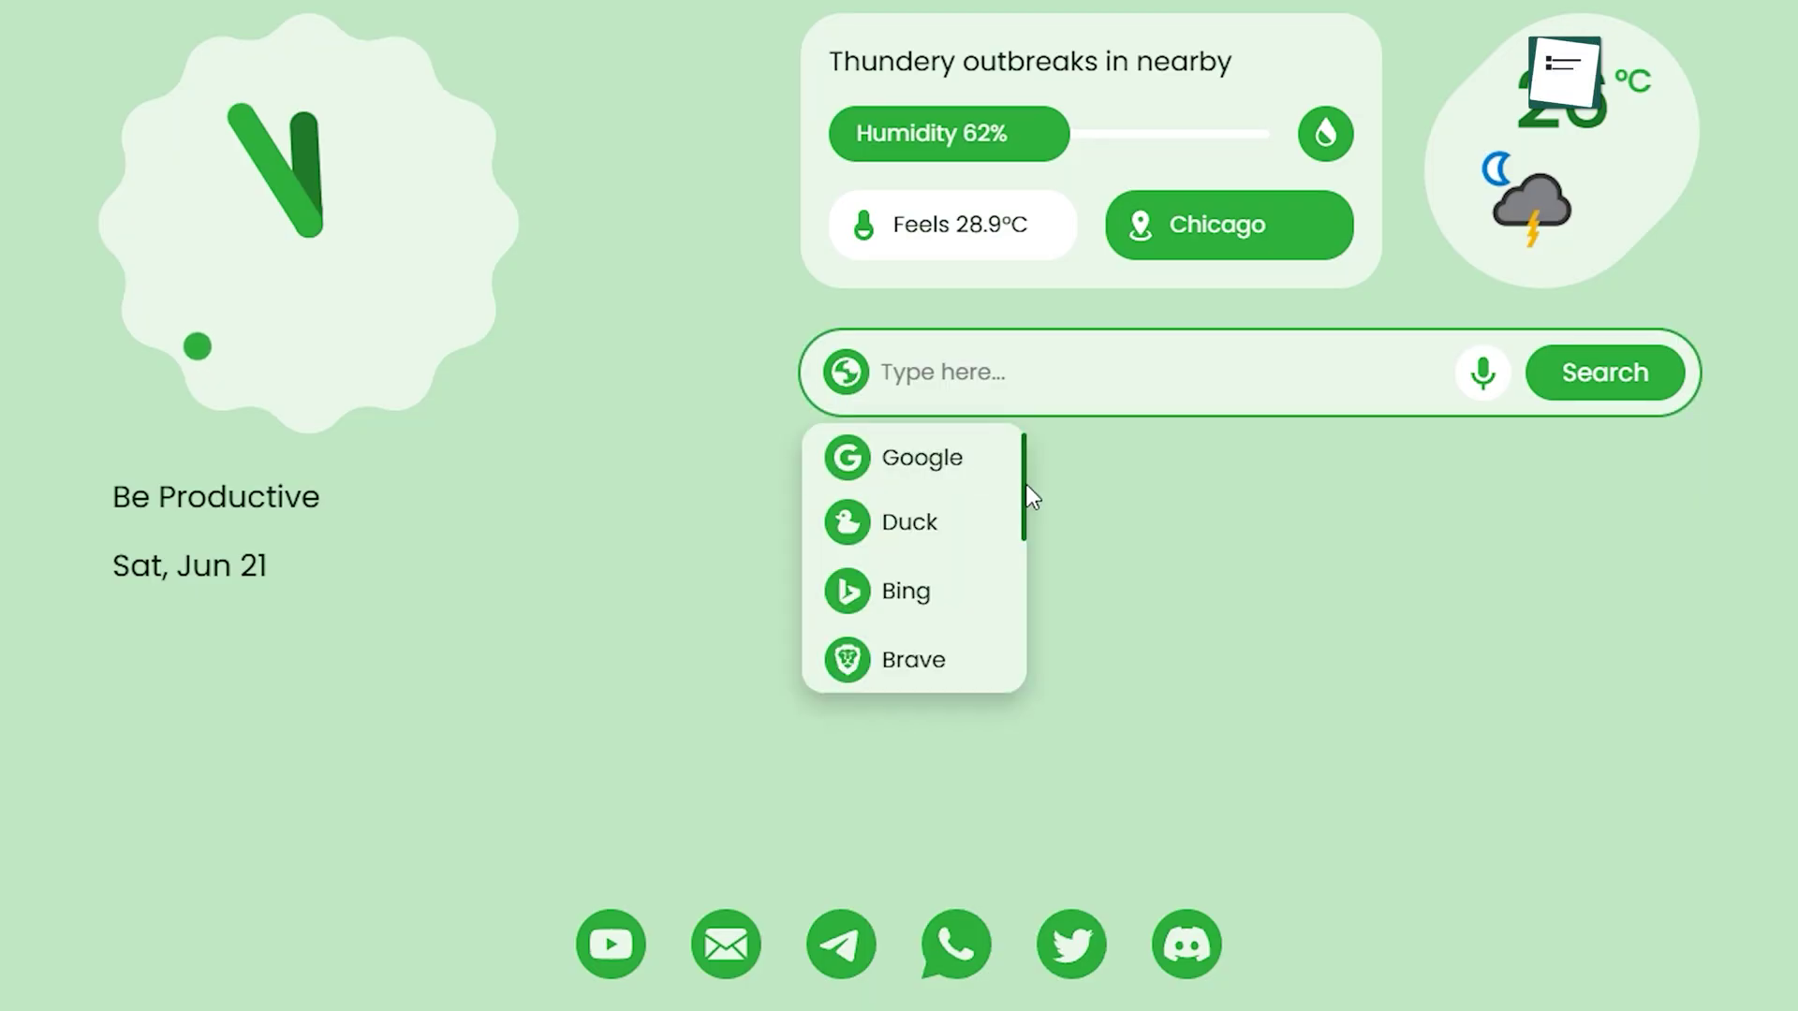
{"action": "scroll", "coordinate": [1028, 497], "scroll_direction": "down", "scroll_amount": 2}
{"action": "scroll", "coordinate": [1027, 504], "scroll_direction": "down", "scroll_amount": 2}
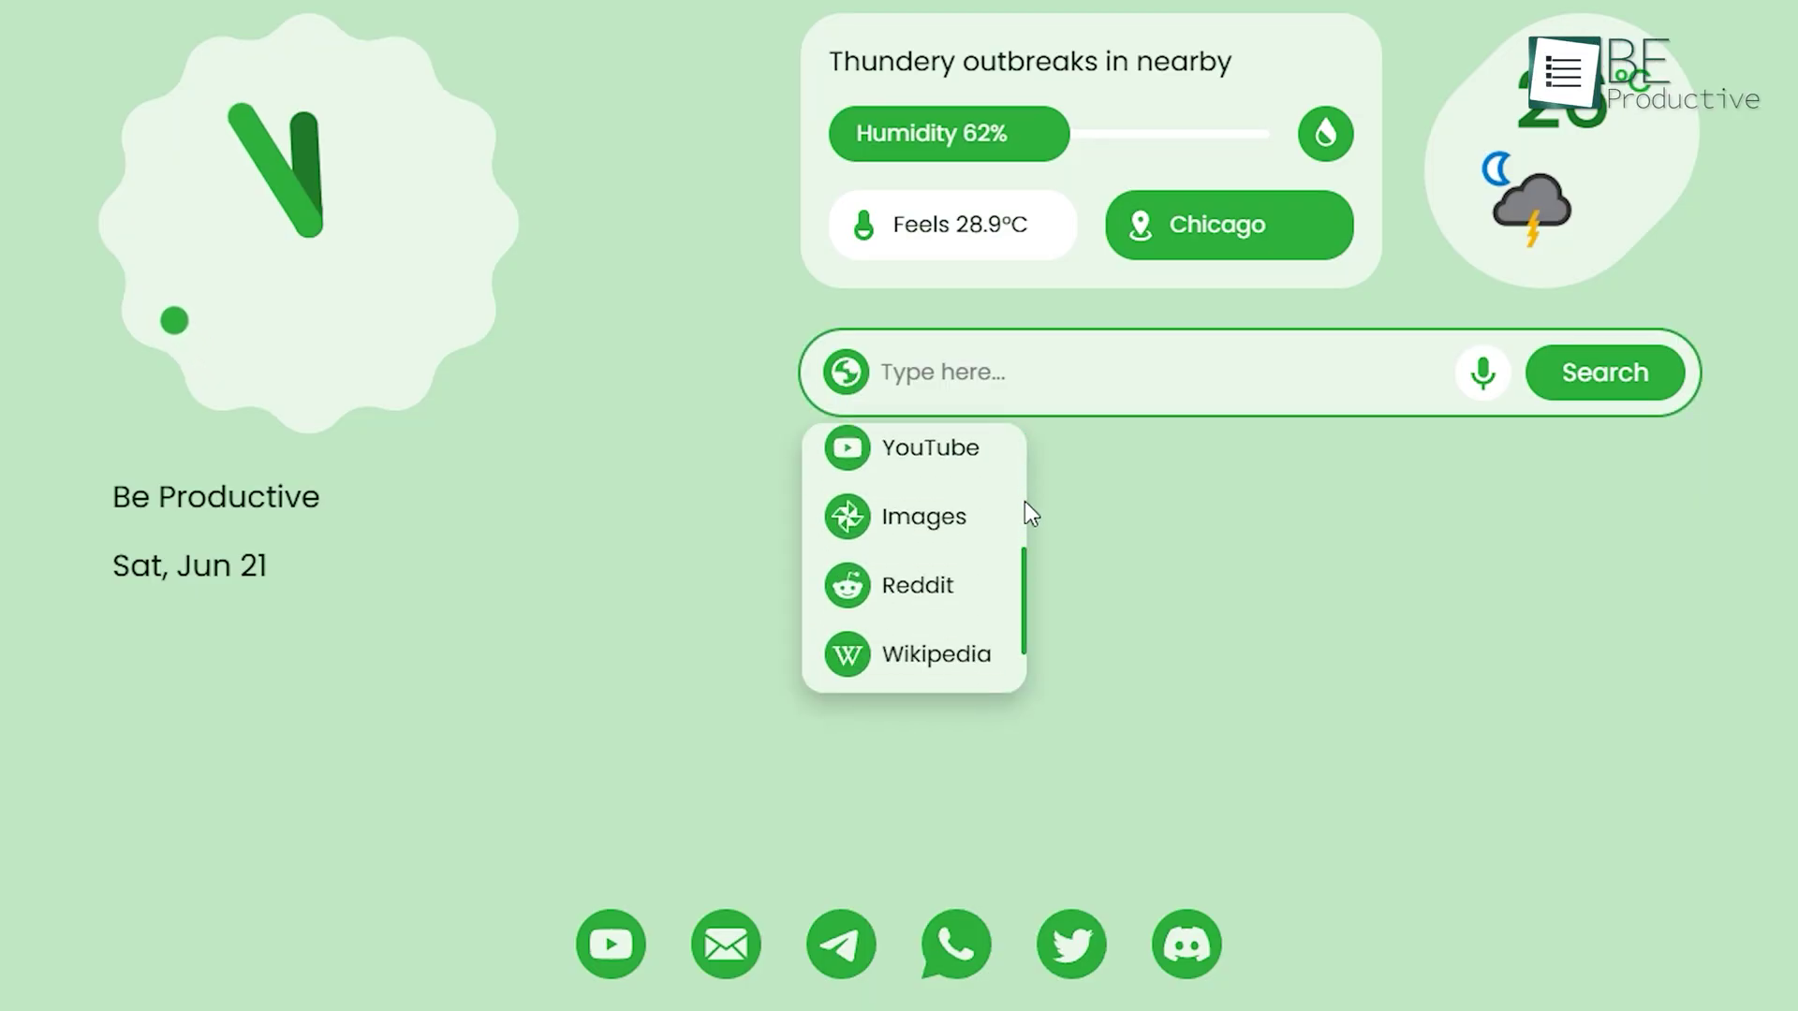
{"action": "scroll", "coordinate": [1024, 503], "scroll_direction": "down", "scroll_amount": 1}
Step: Make Quora the search engine and switch on the AI-Tools toggle in settings
{"action": "left_click", "coordinate": [909, 656]}
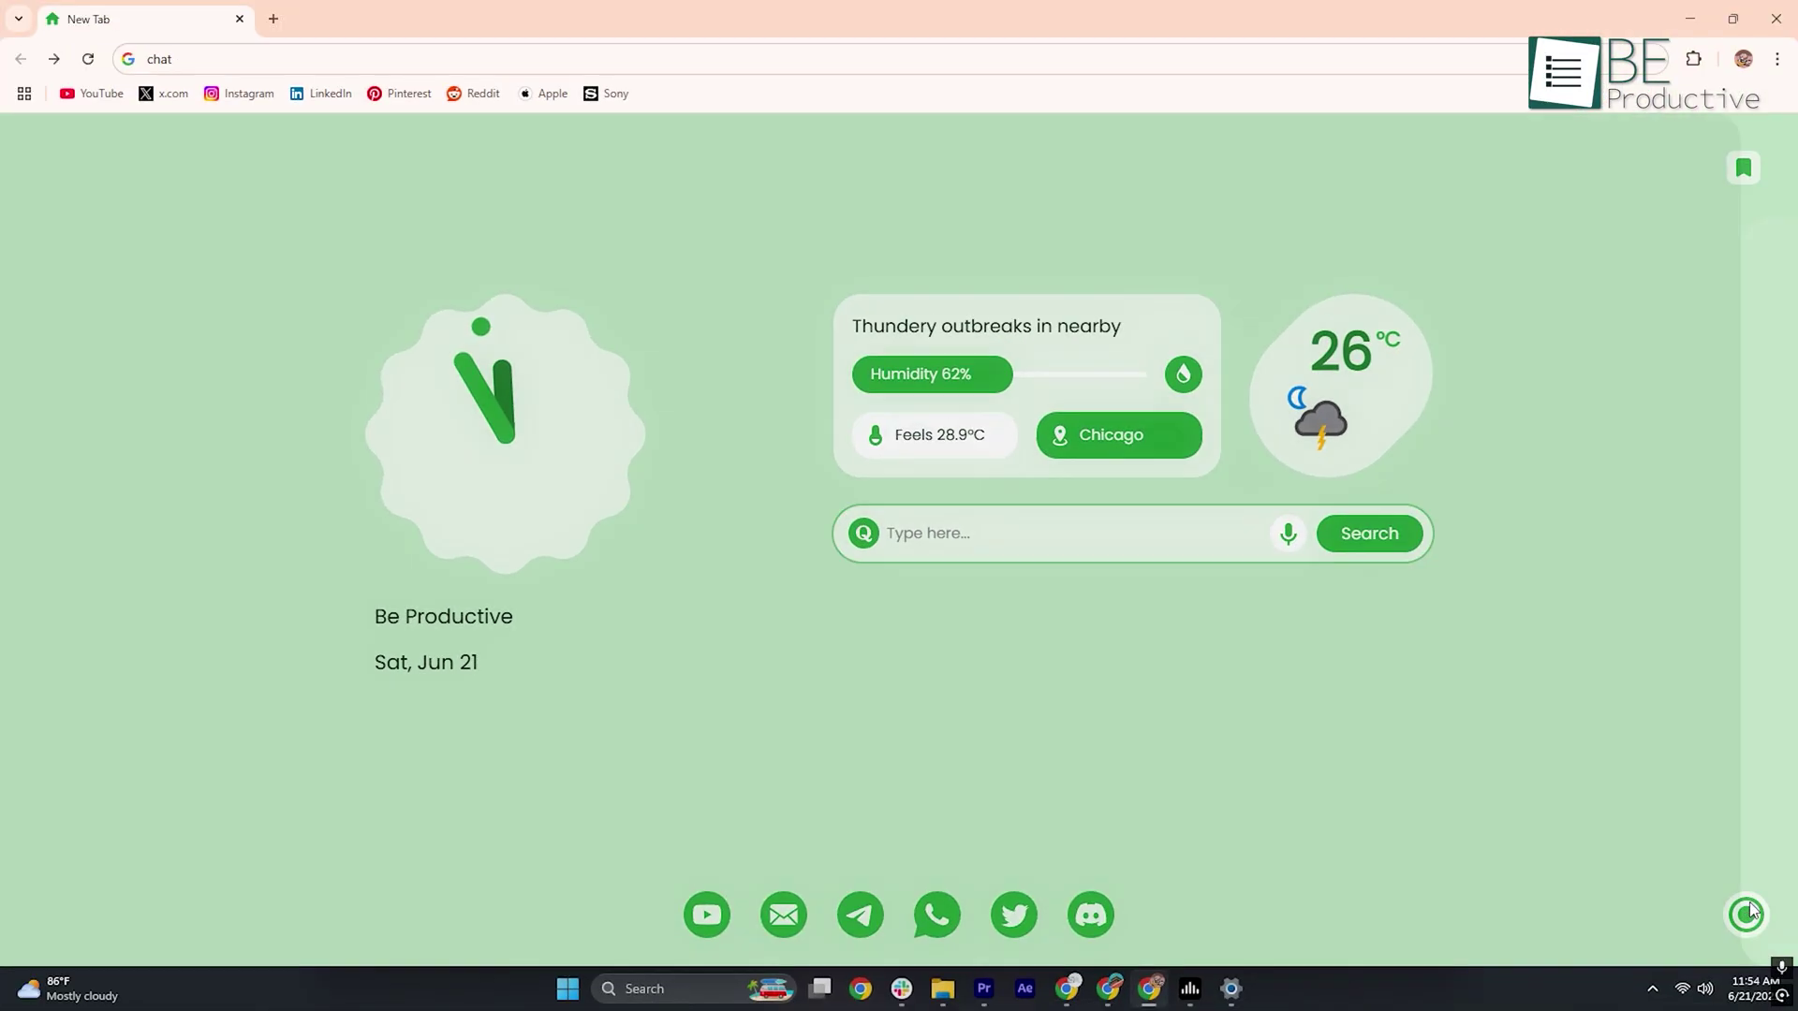
{"action": "left_click", "coordinate": [1747, 913]}
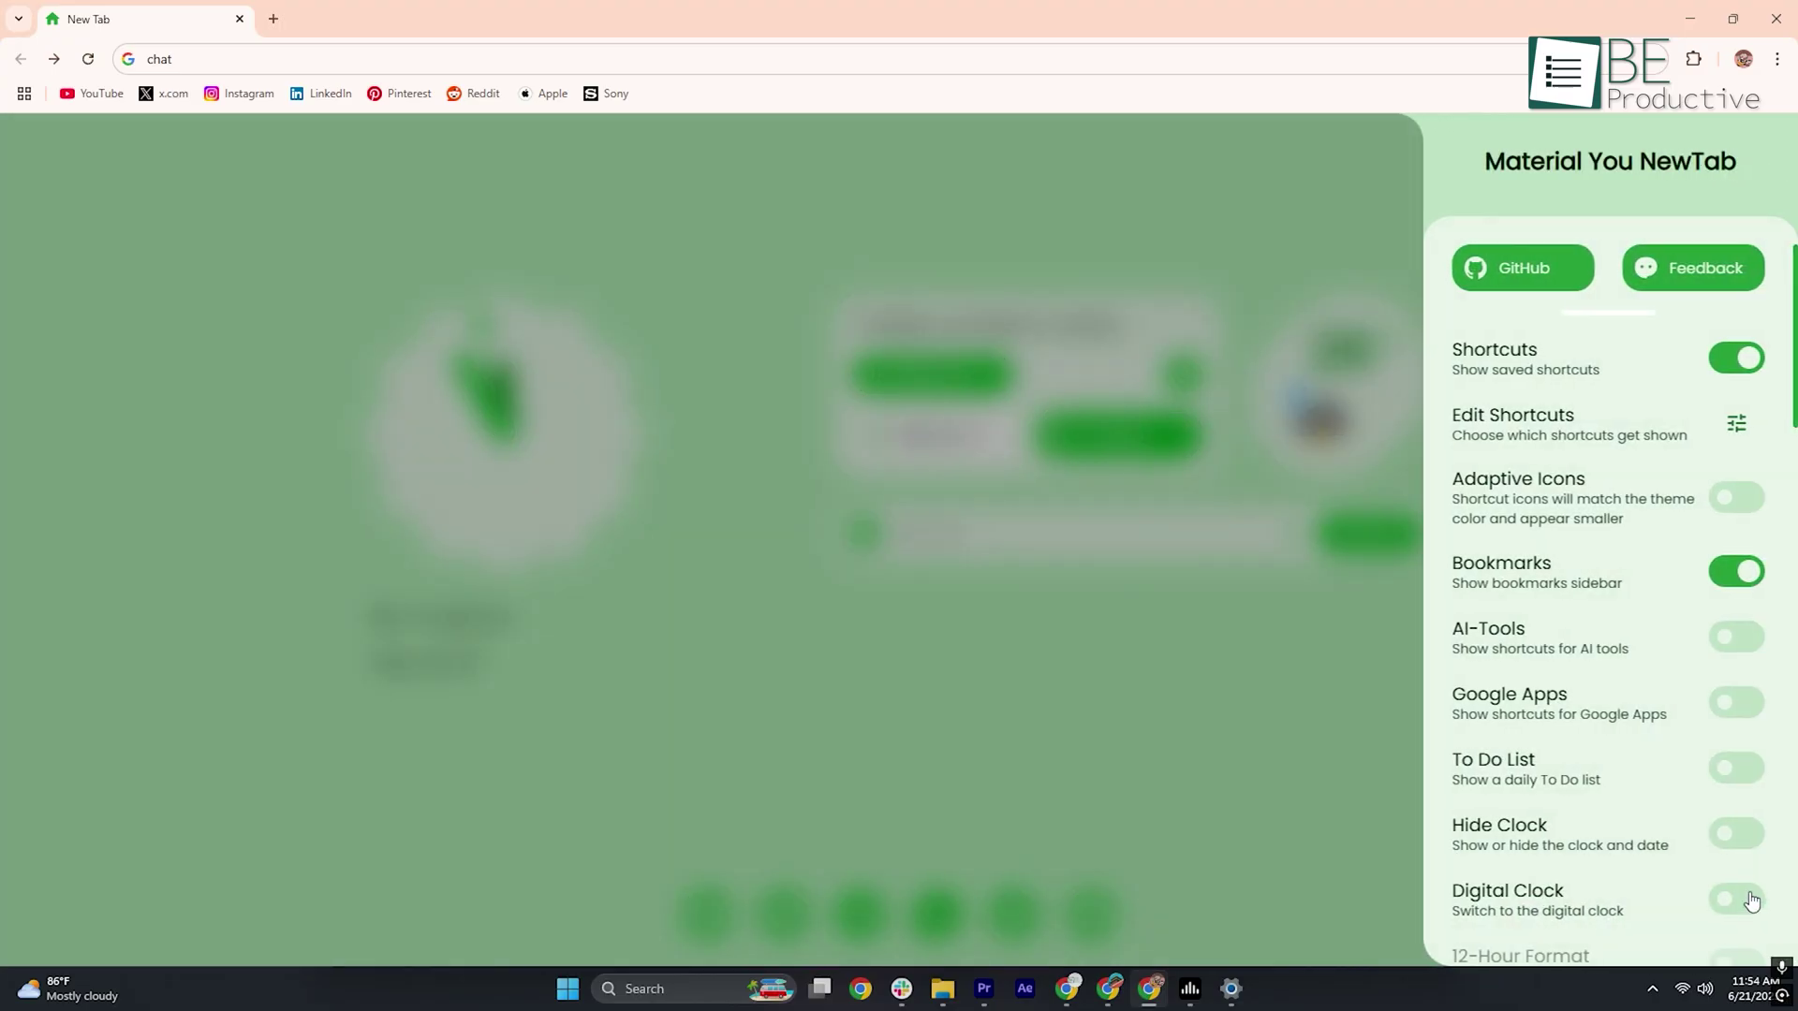
{"action": "left_click", "coordinate": [1747, 641]}
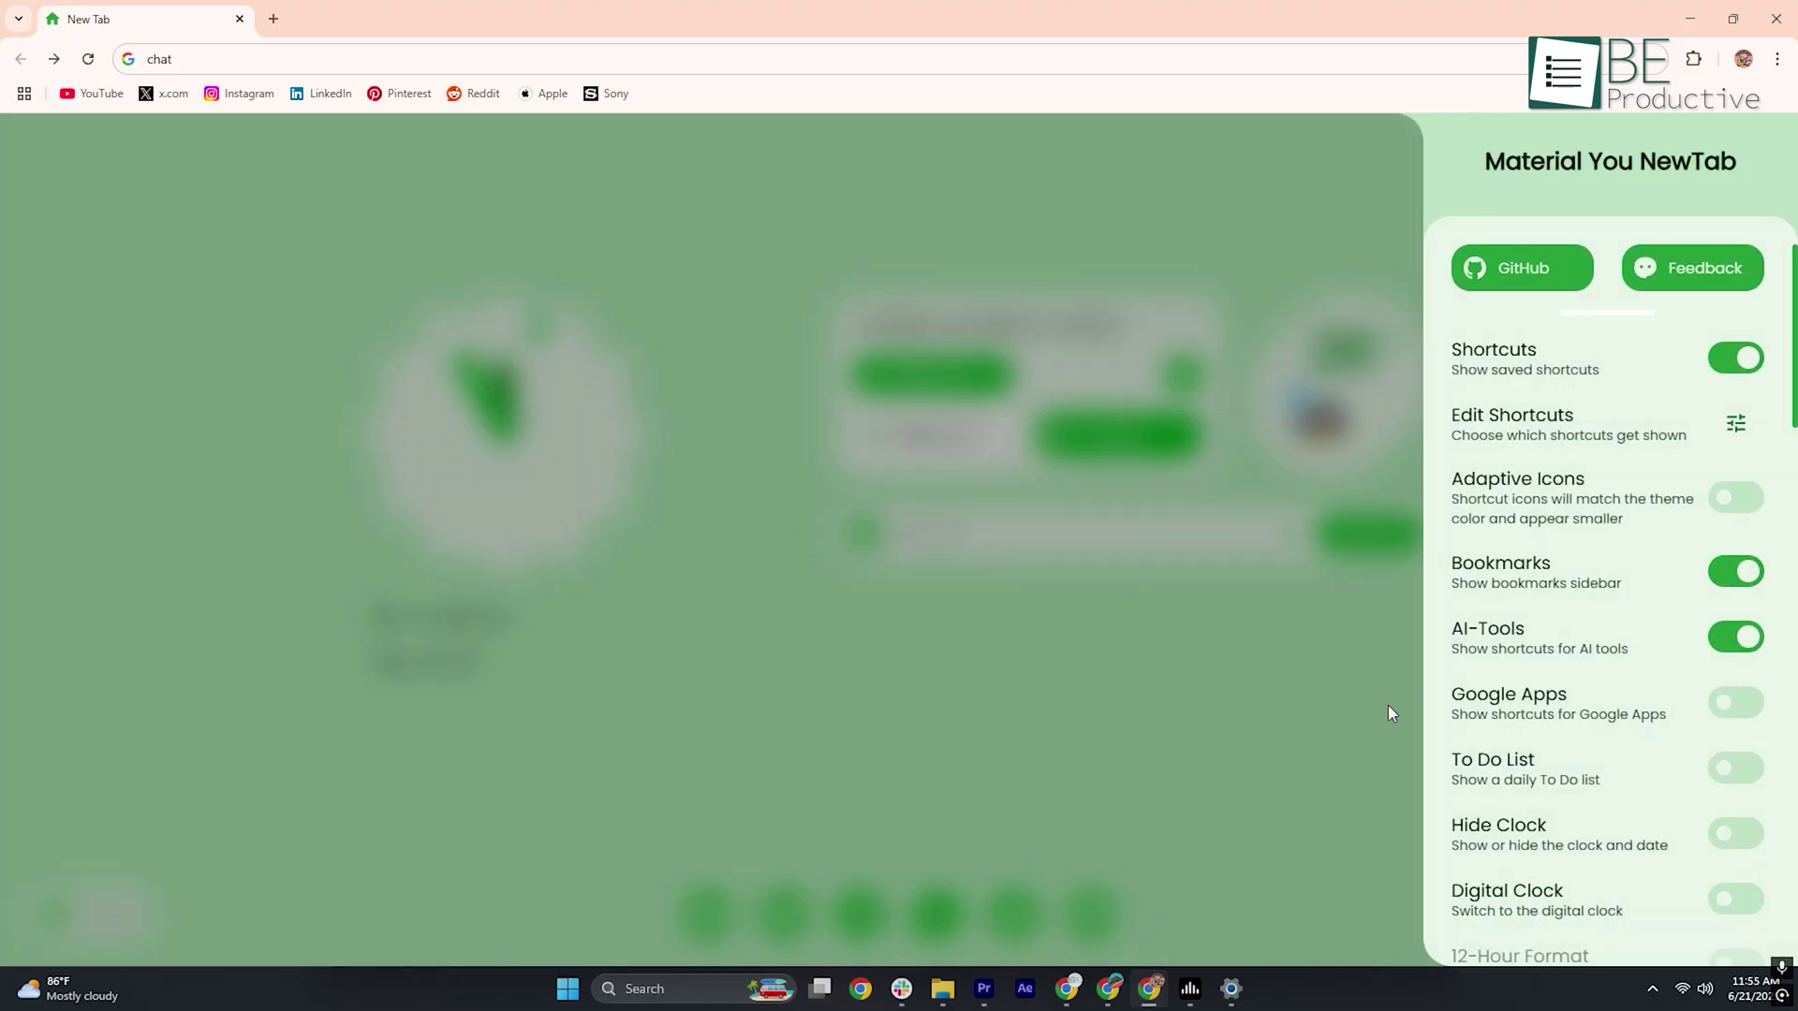
{"action": "left_click", "coordinate": [1390, 714]}
Step: Expand and then collapse the AI Tools launcher at the bottom-left of the page
{"action": "left_click", "coordinate": [54, 921]}
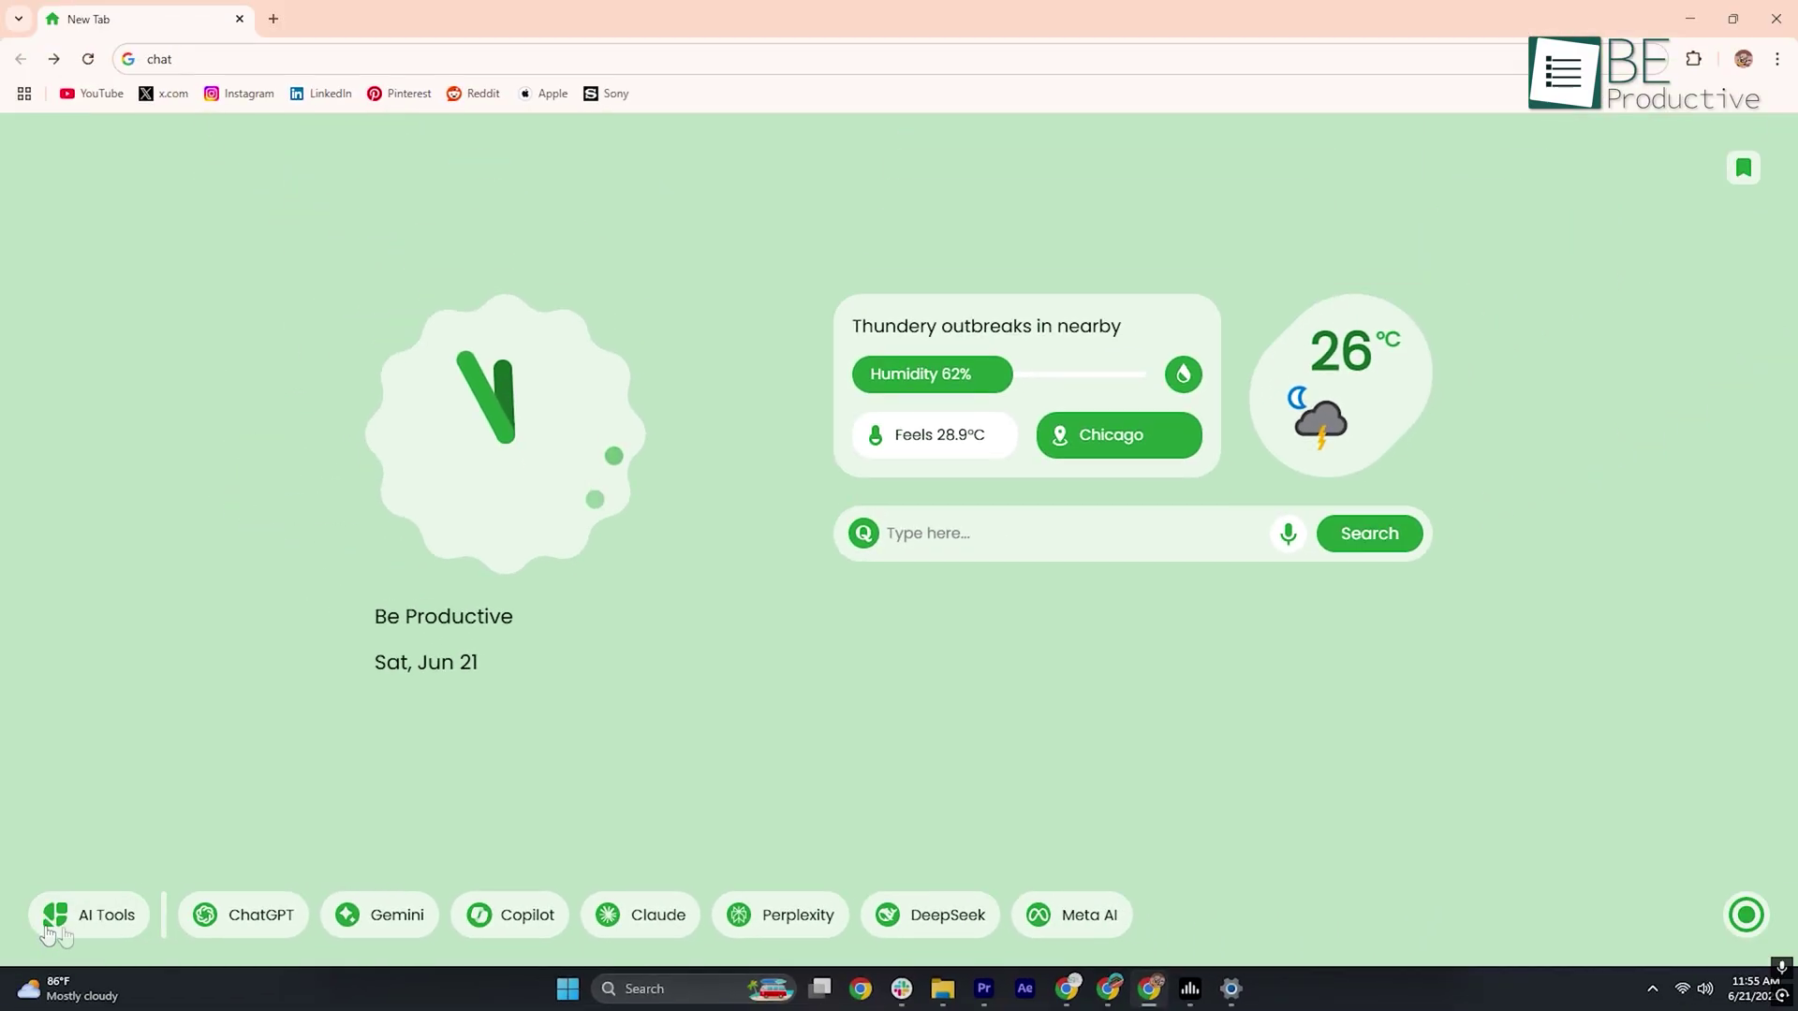
{"action": "left_click", "coordinate": [87, 925]}
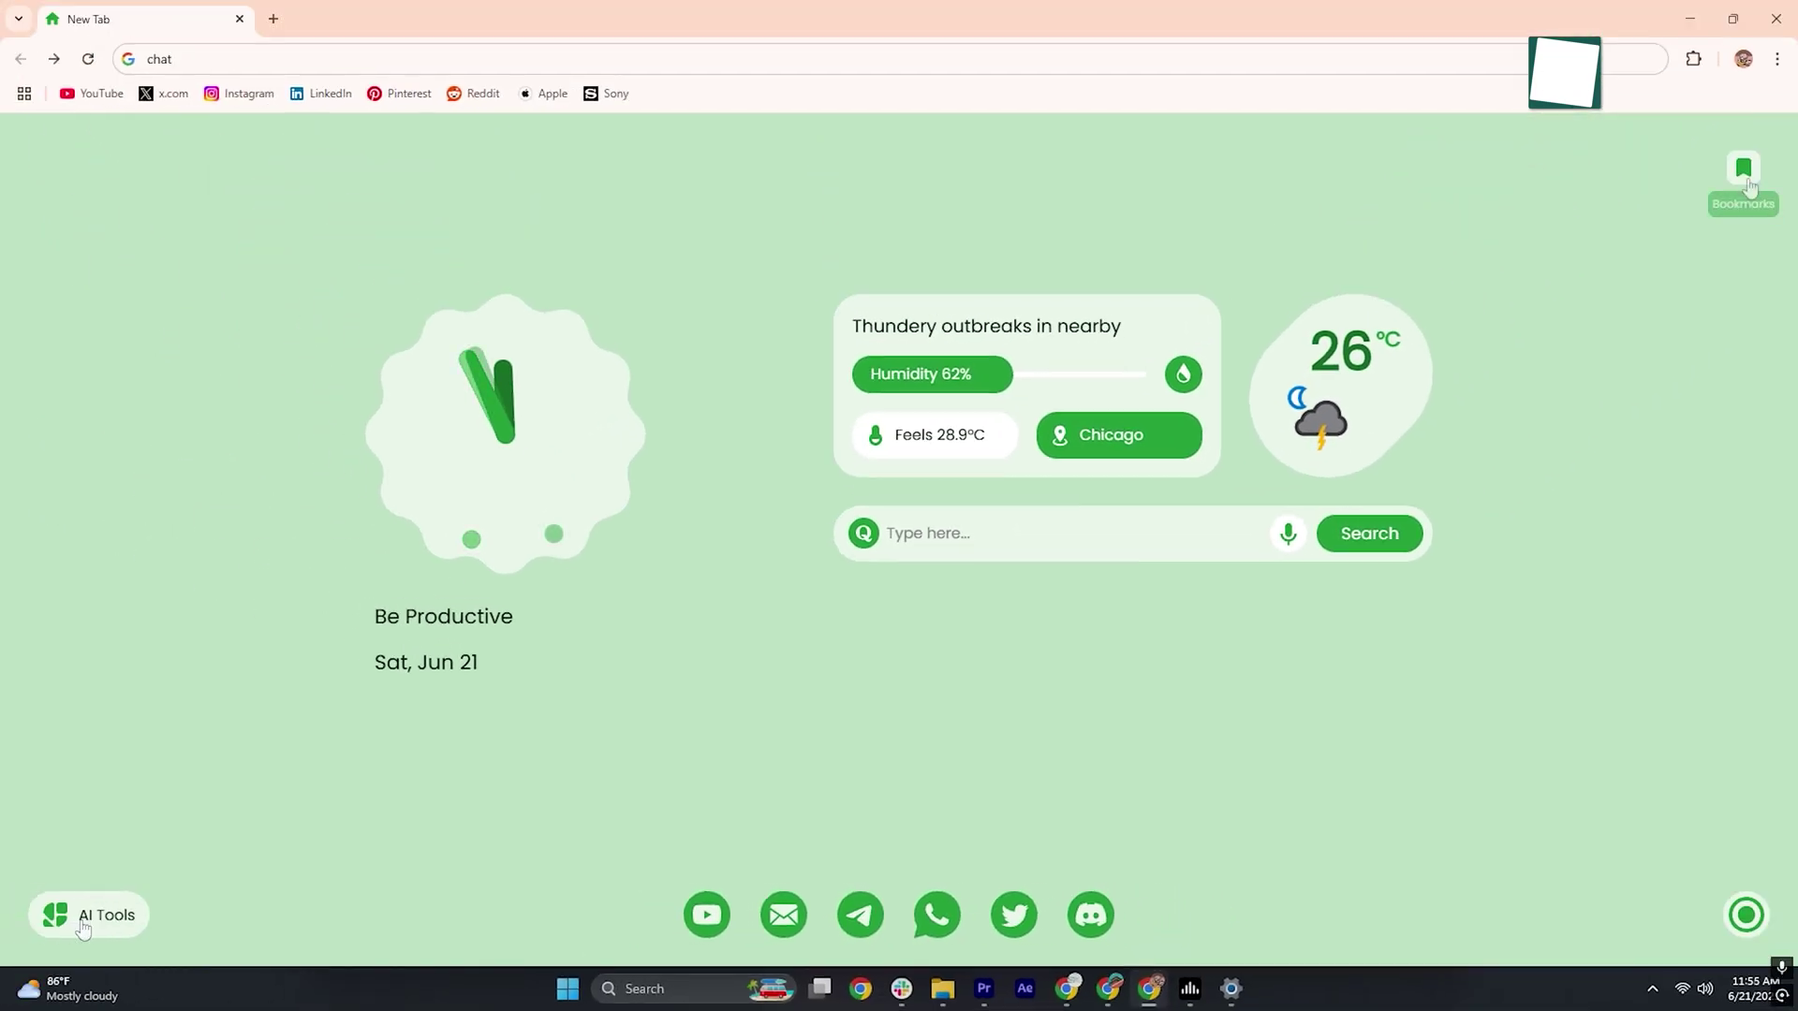
{"action": "left_click", "coordinate": [1745, 174]}
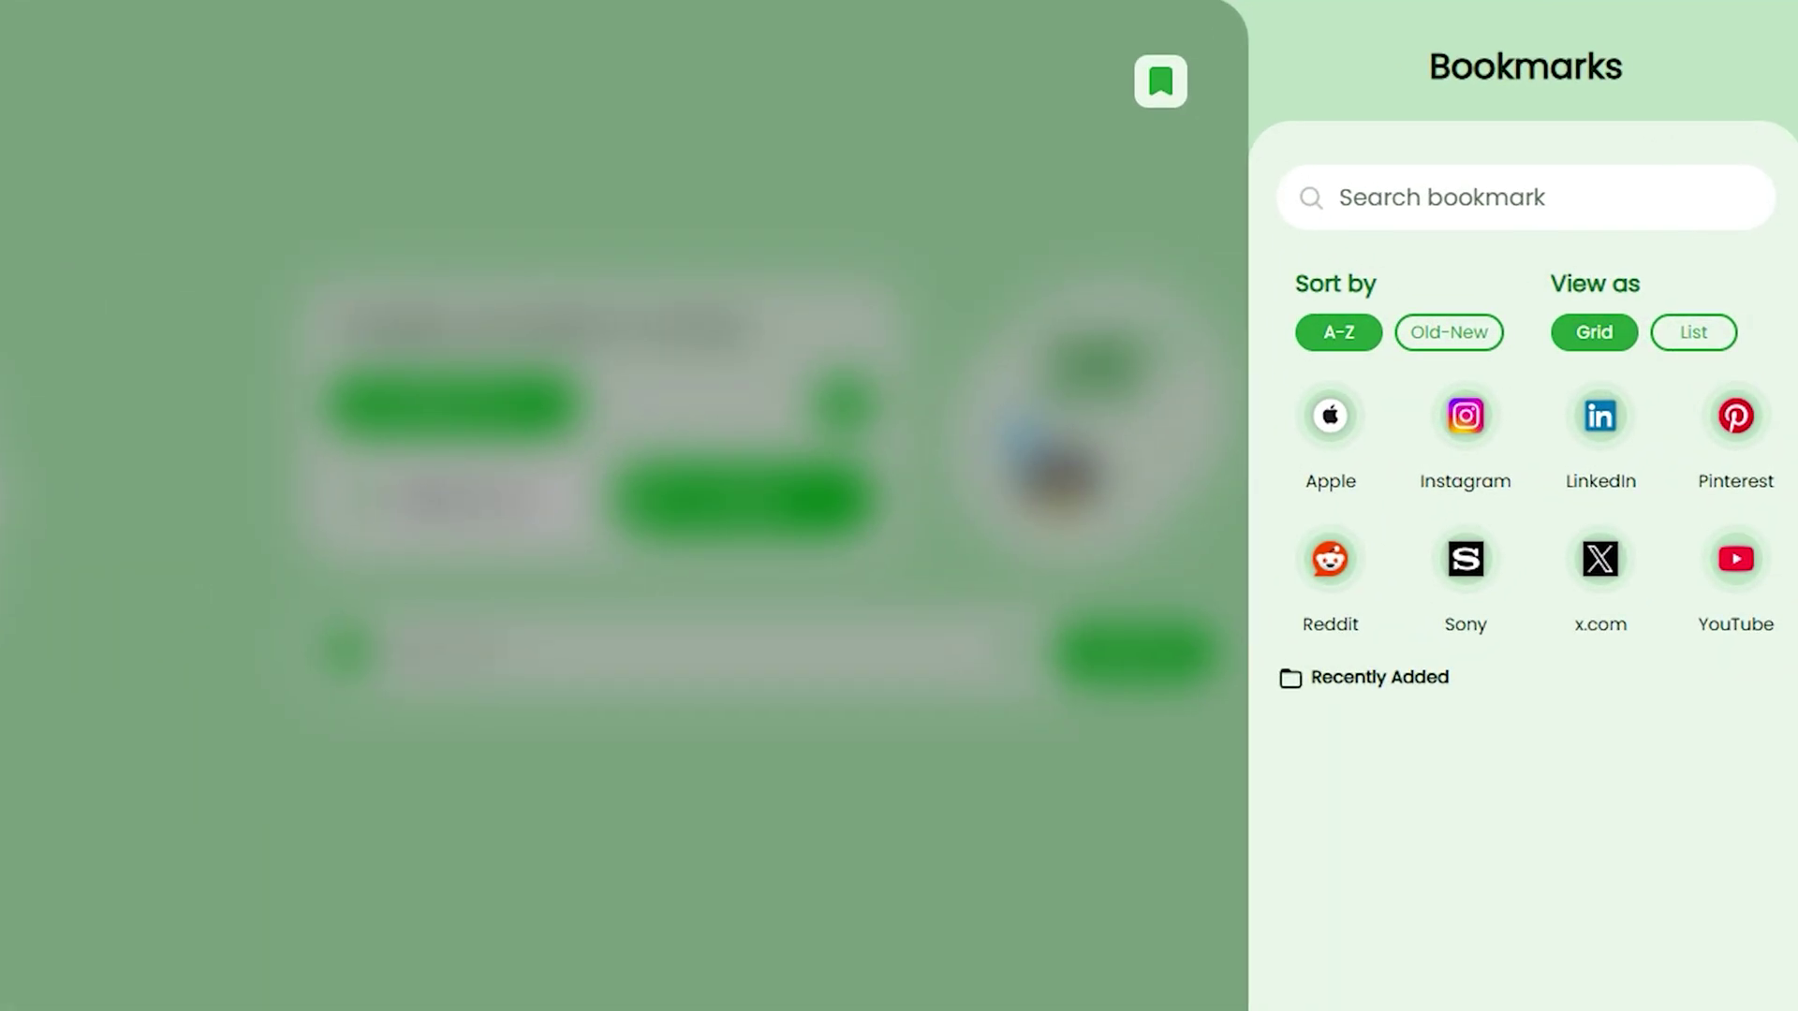
Step: Sort bookmarks Old-New, switch them to list view, then sort A-Z again
{"action": "left_click", "coordinate": [1416, 343]}
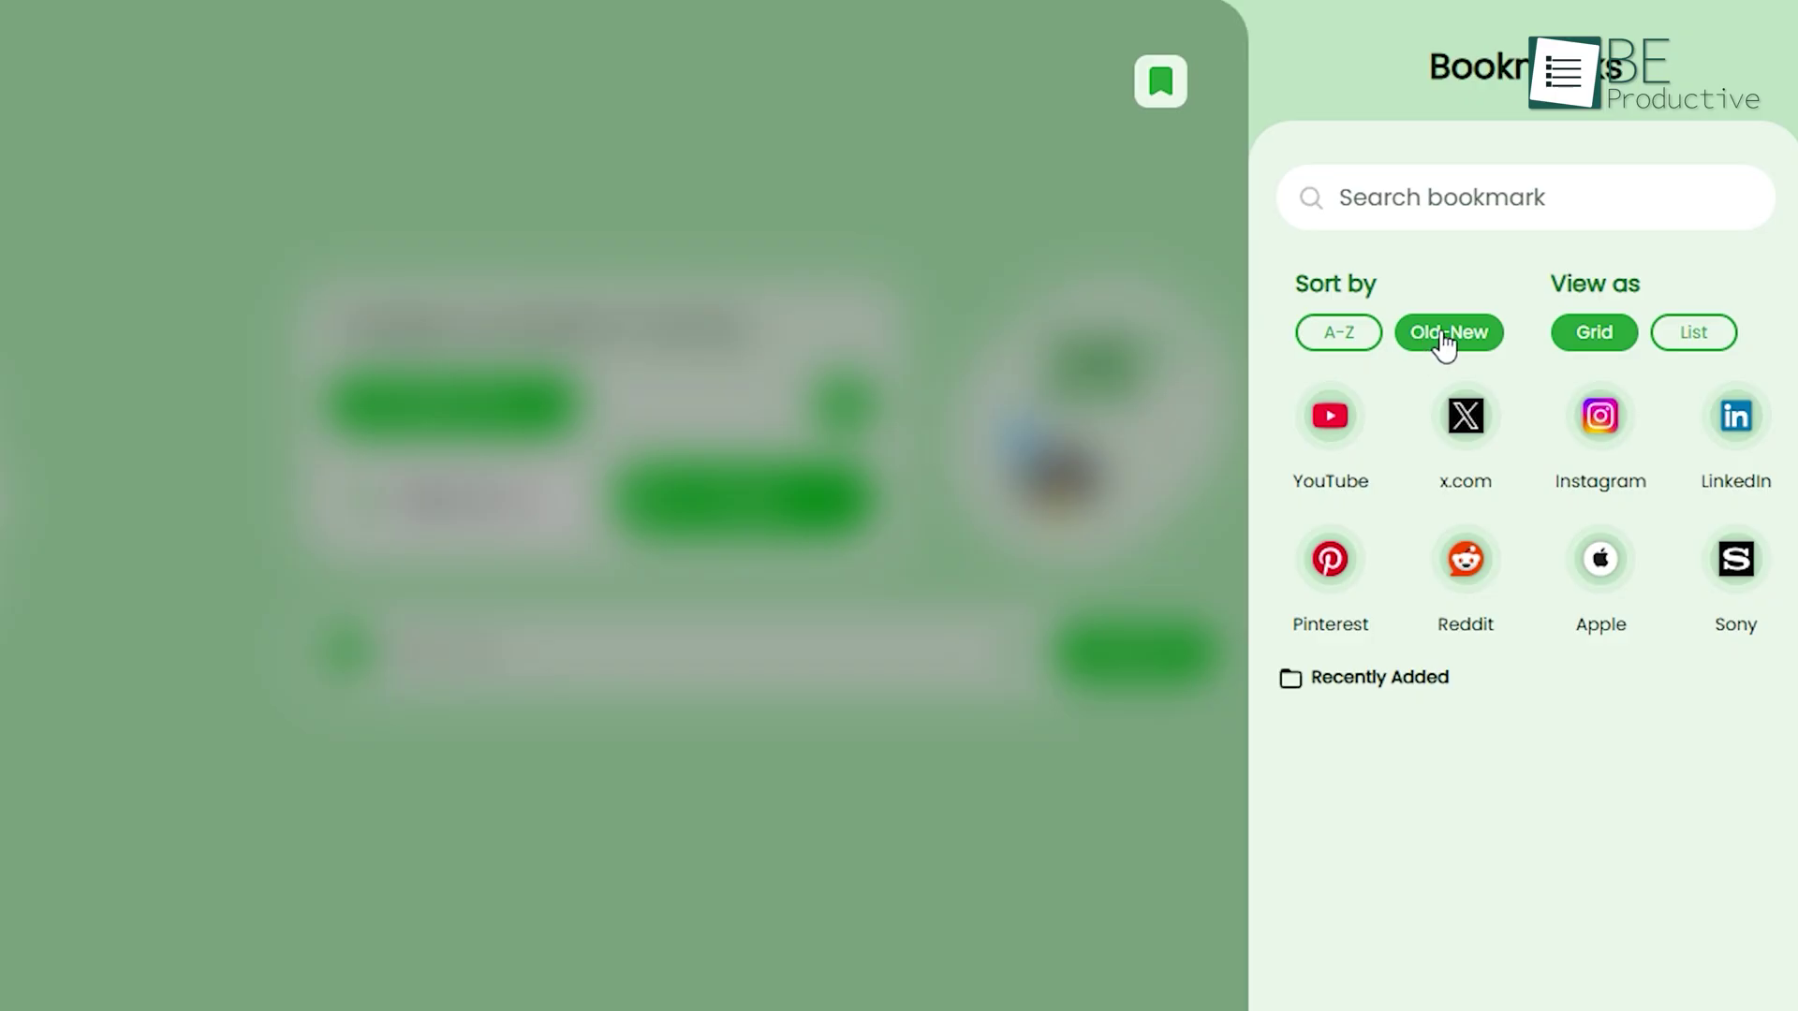
{"action": "left_click", "coordinate": [1694, 337]}
{"action": "left_click", "coordinate": [1350, 343]}
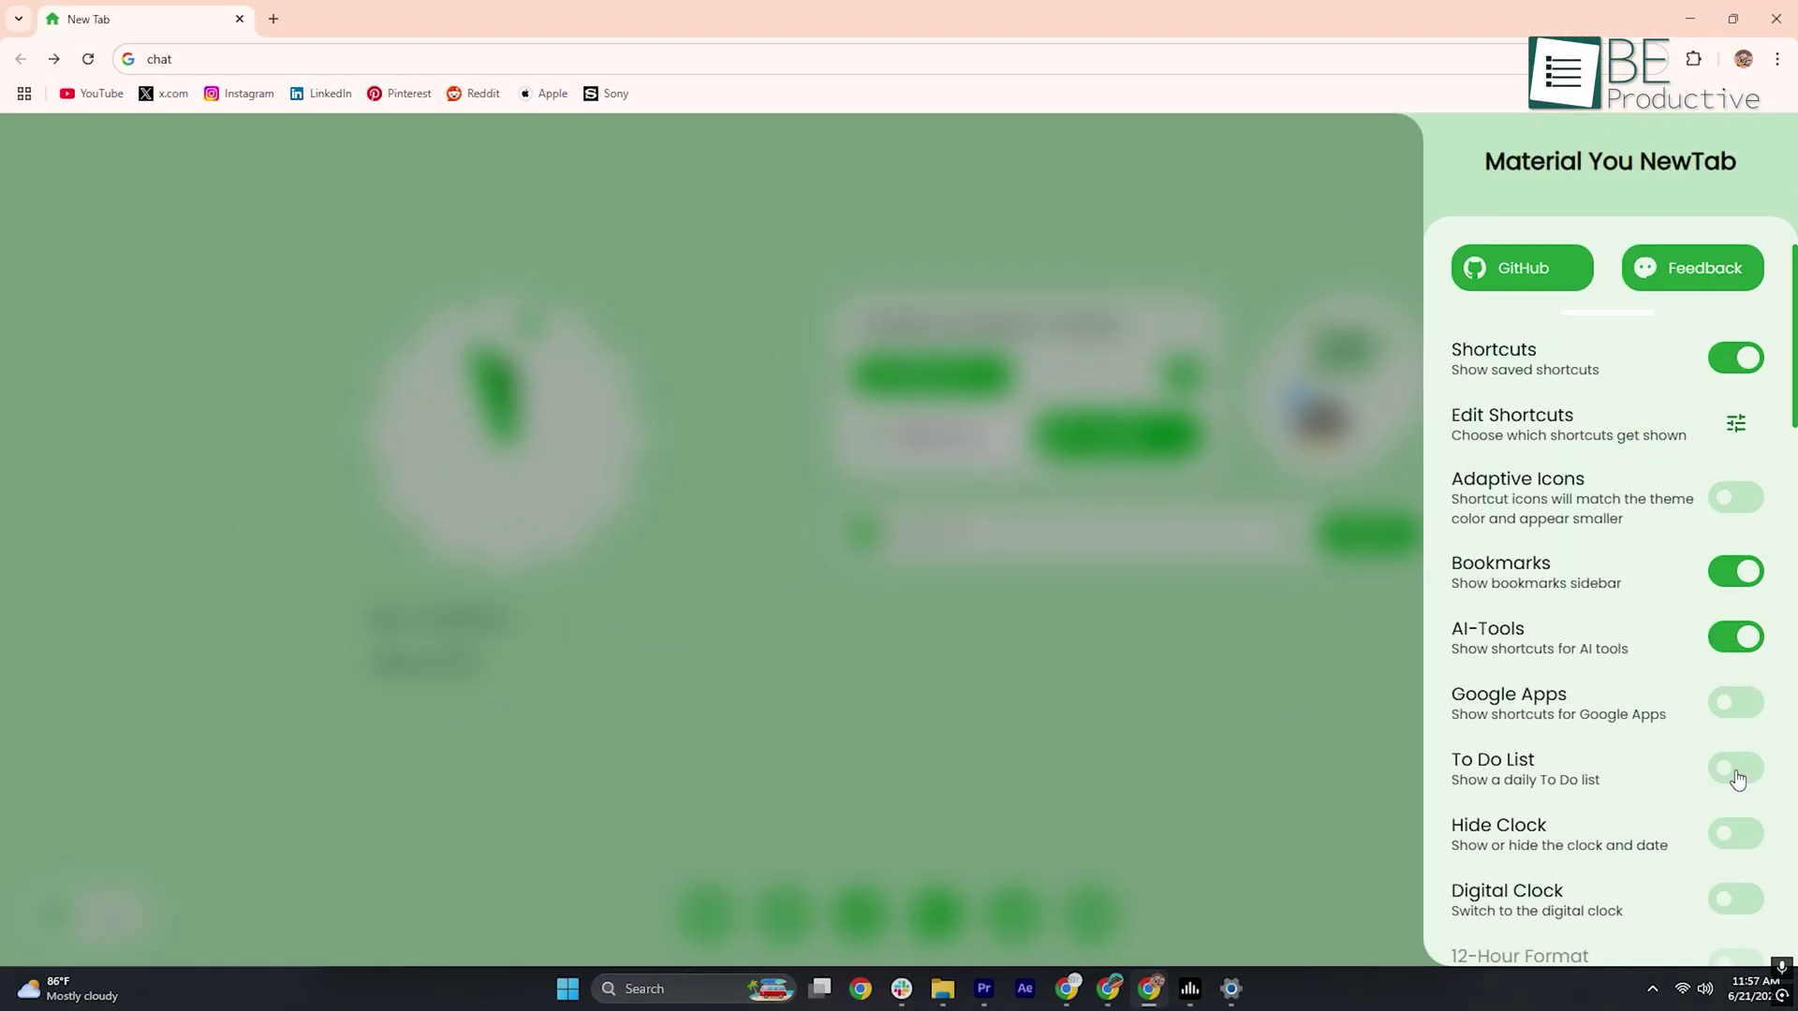
Step: Enable the To Do List and add the task 'Script writing' to it
{"action": "left_click", "coordinate": [1735, 769]}
{"action": "left_click", "coordinate": [1273, 758]}
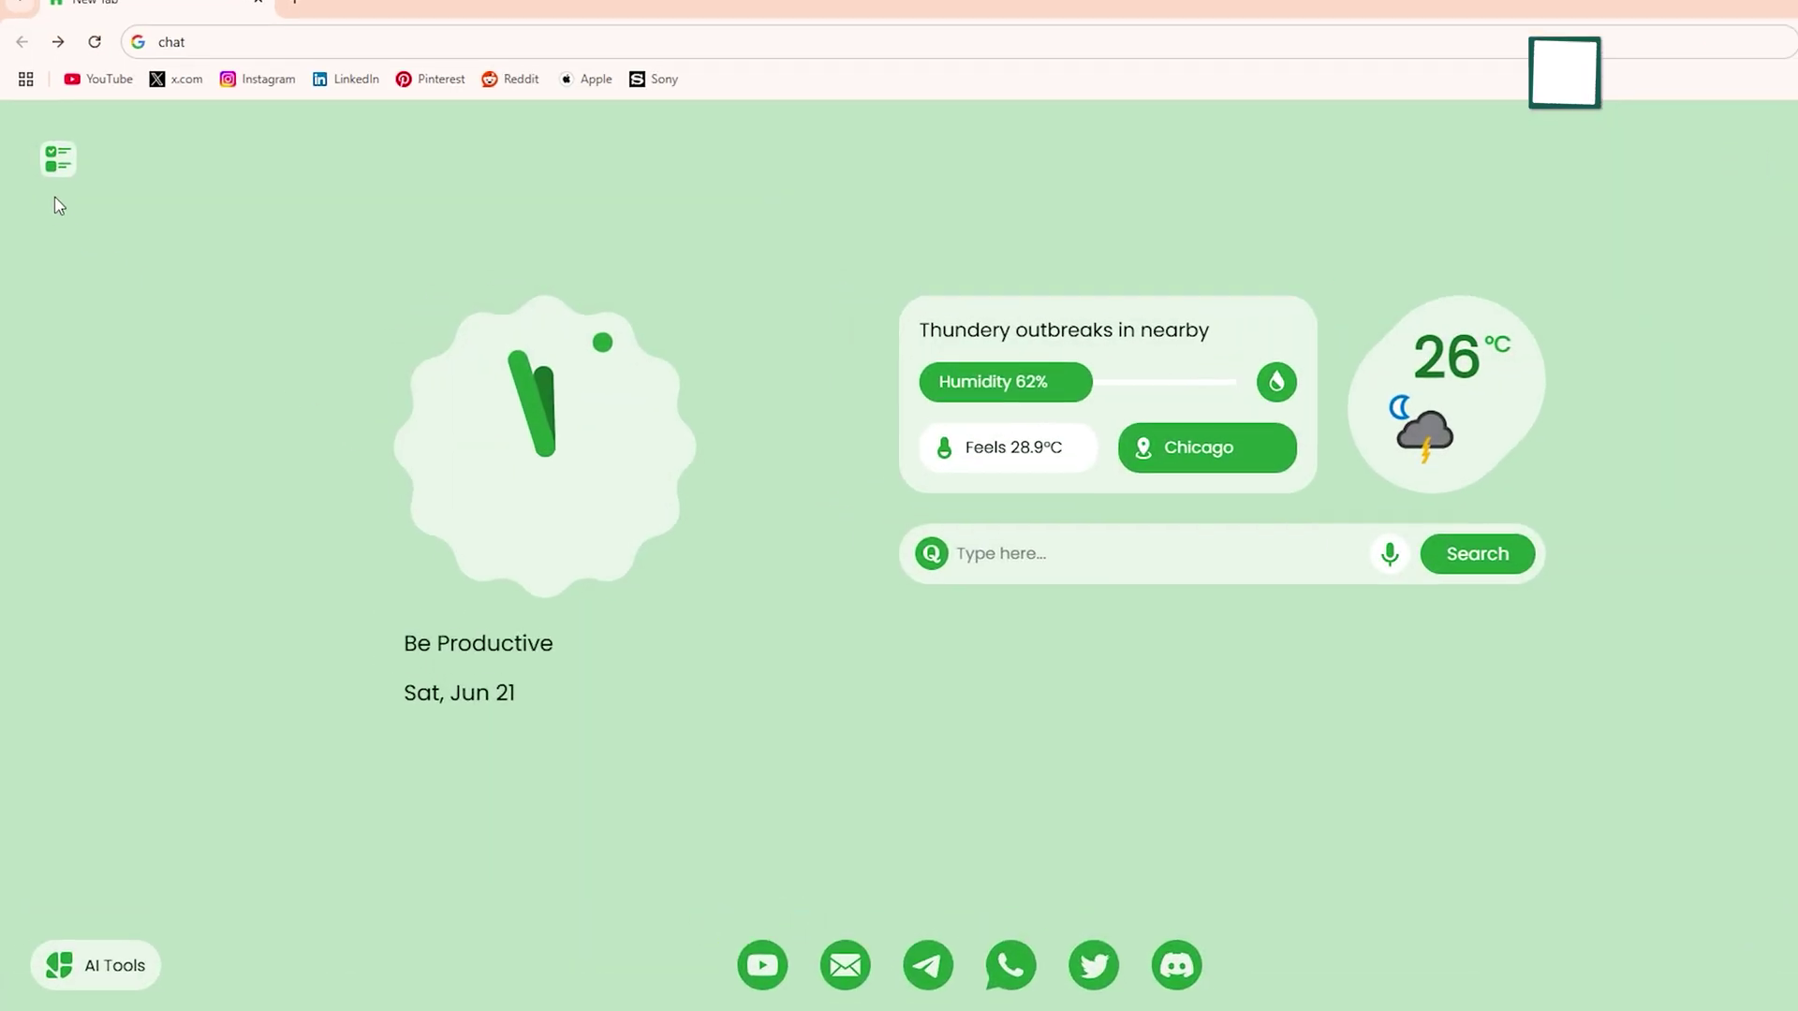
{"action": "left_click", "coordinate": [48, 176]}
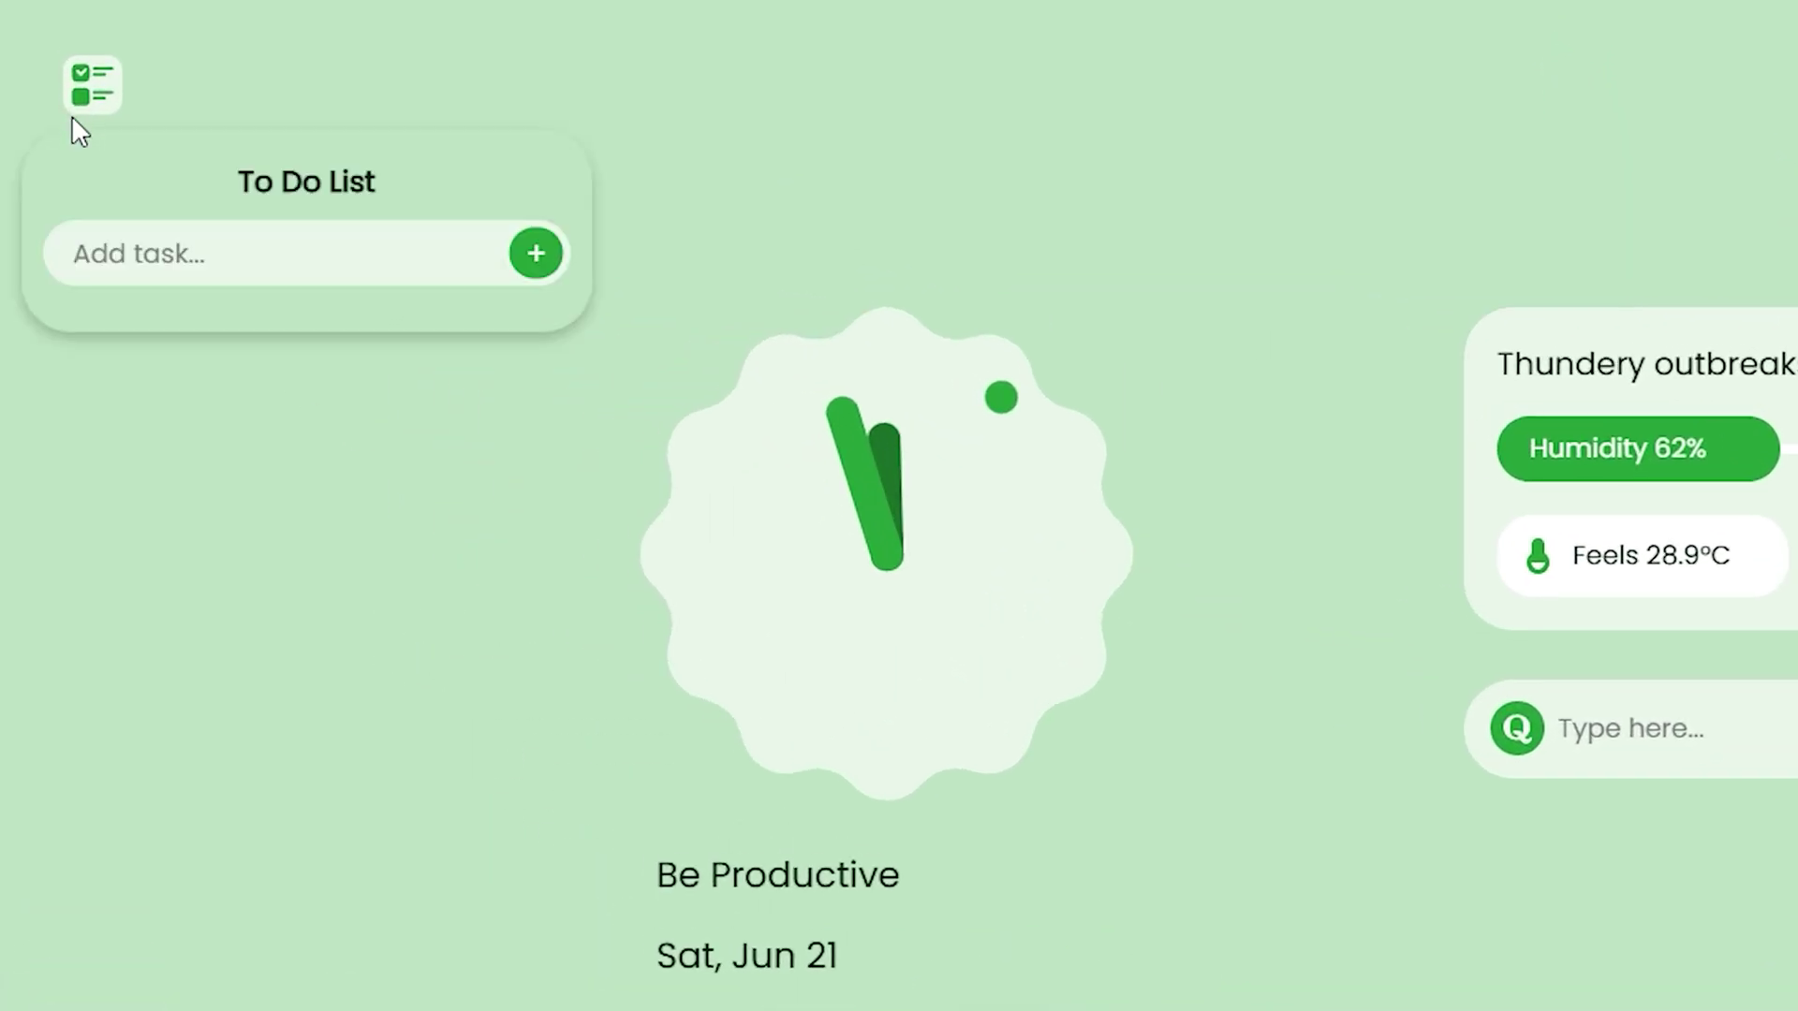
{"action": "type", "text": "Script "}
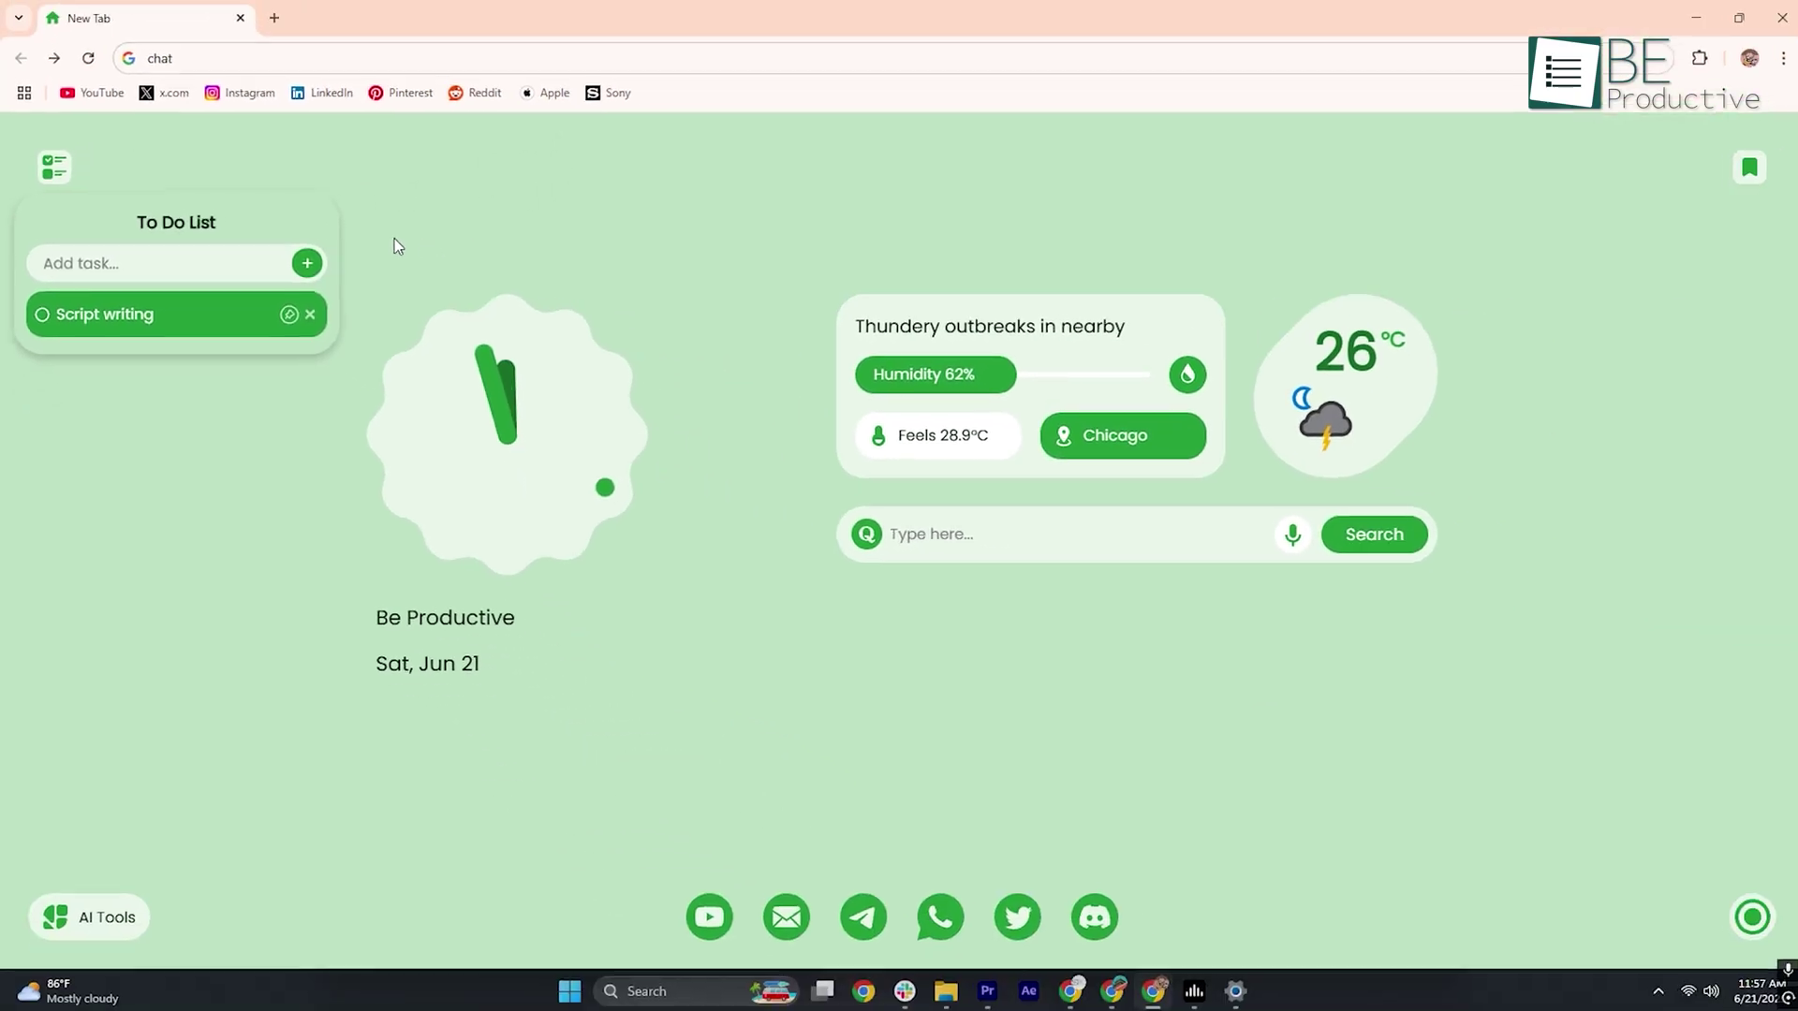
Step: Switch on Dark Mode (Experimental) in the settings panel, then close the panel
{"action": "left_click", "coordinate": [1745, 916]}
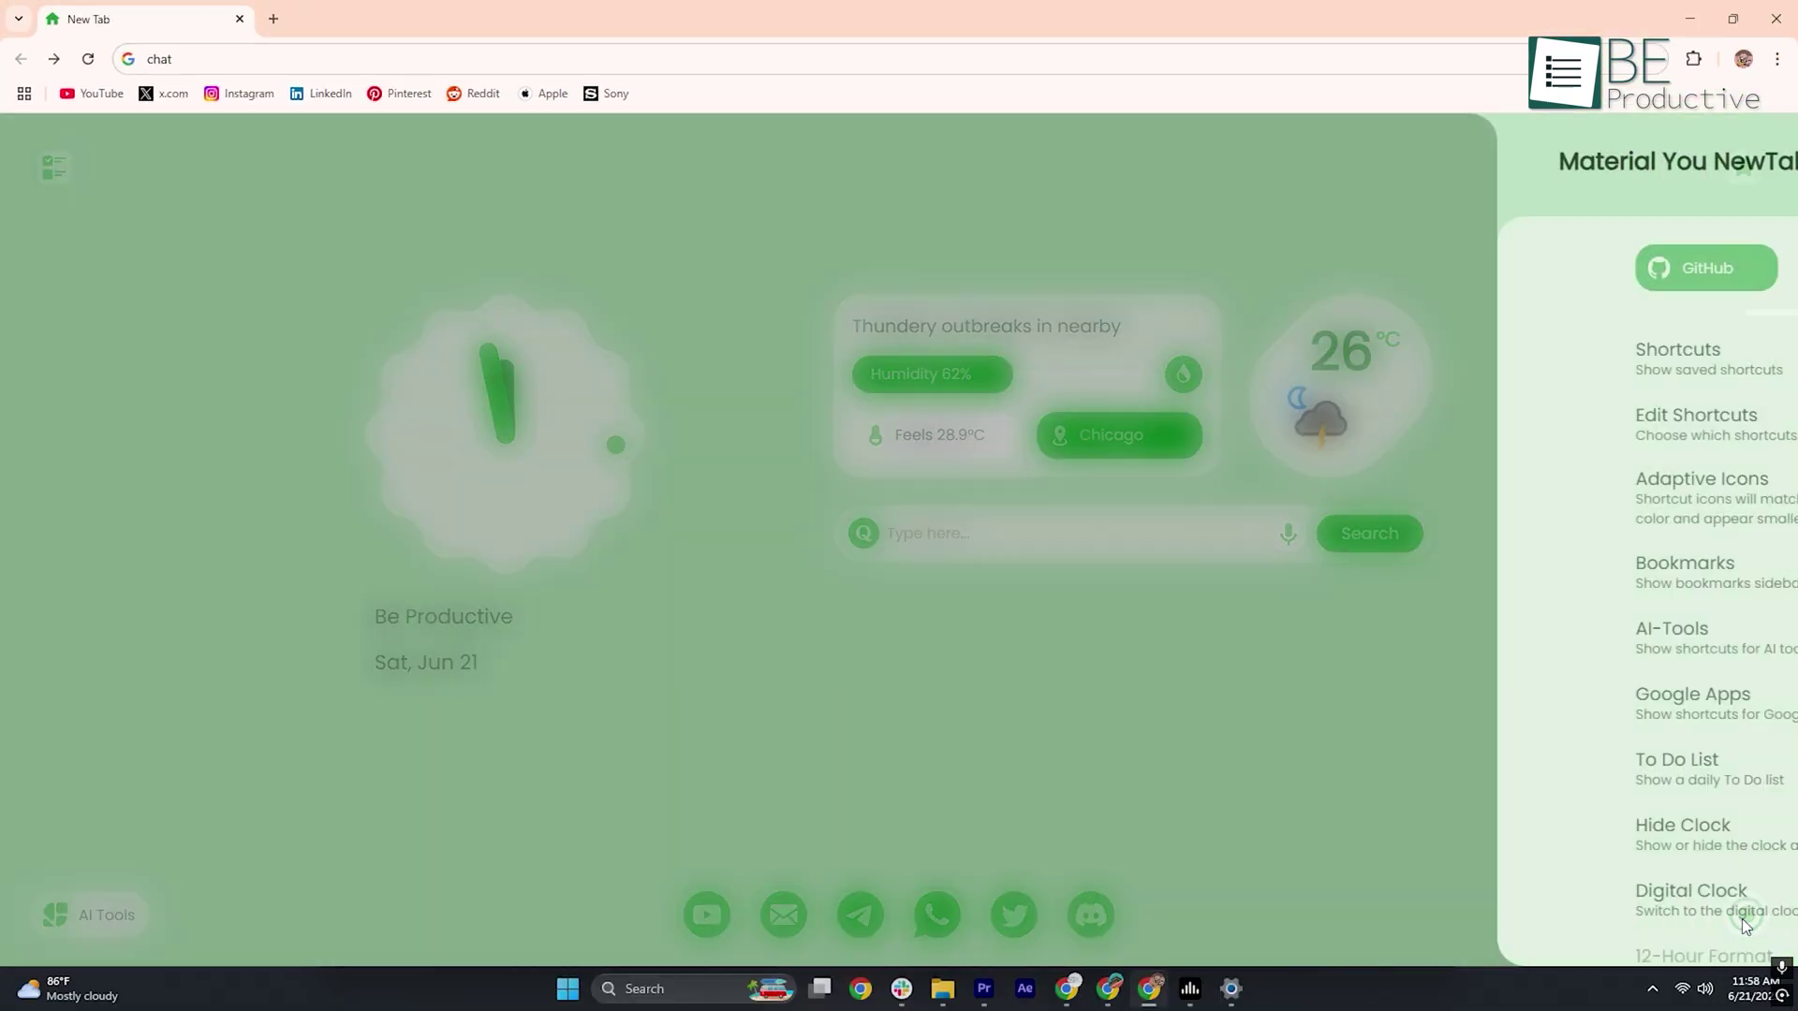
{"action": "scroll", "coordinate": [1784, 838], "scroll_direction": "down", "scroll_amount": 5}
{"action": "scroll", "coordinate": [1788, 834], "scroll_direction": "down", "scroll_amount": 6}
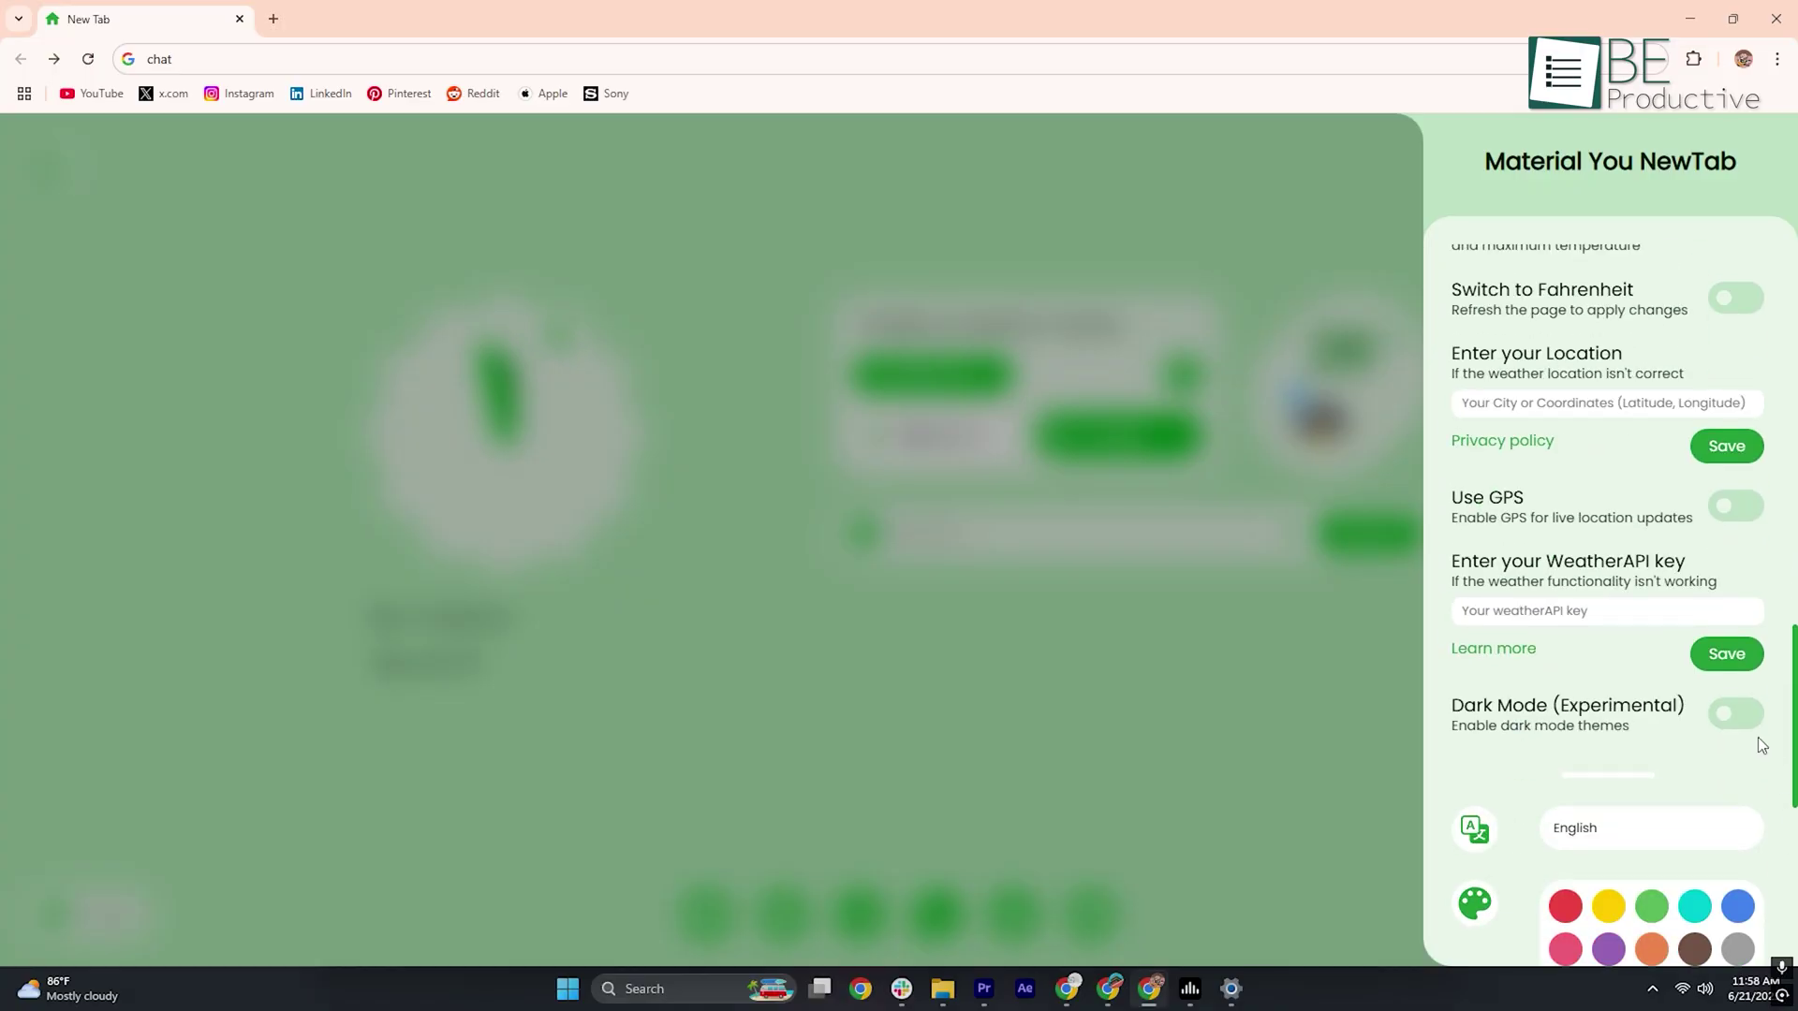
{"action": "left_click", "coordinate": [1749, 730]}
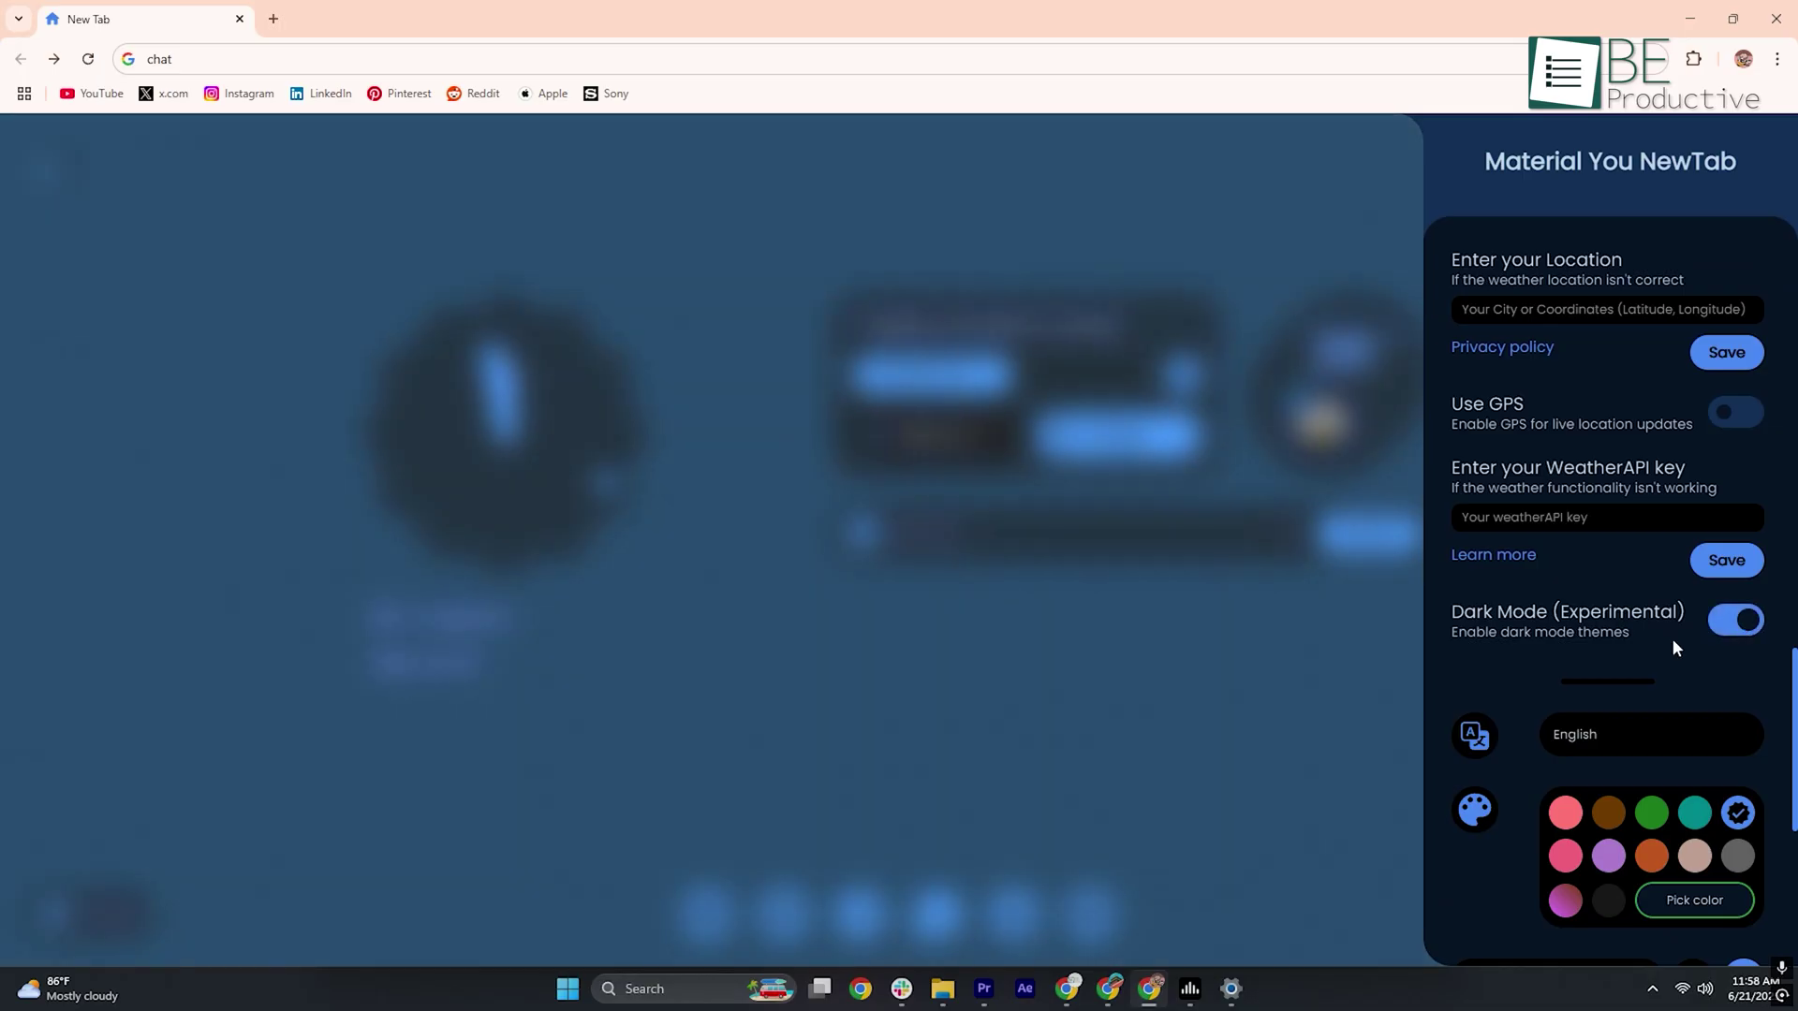
{"action": "left_click", "coordinate": [1410, 666]}
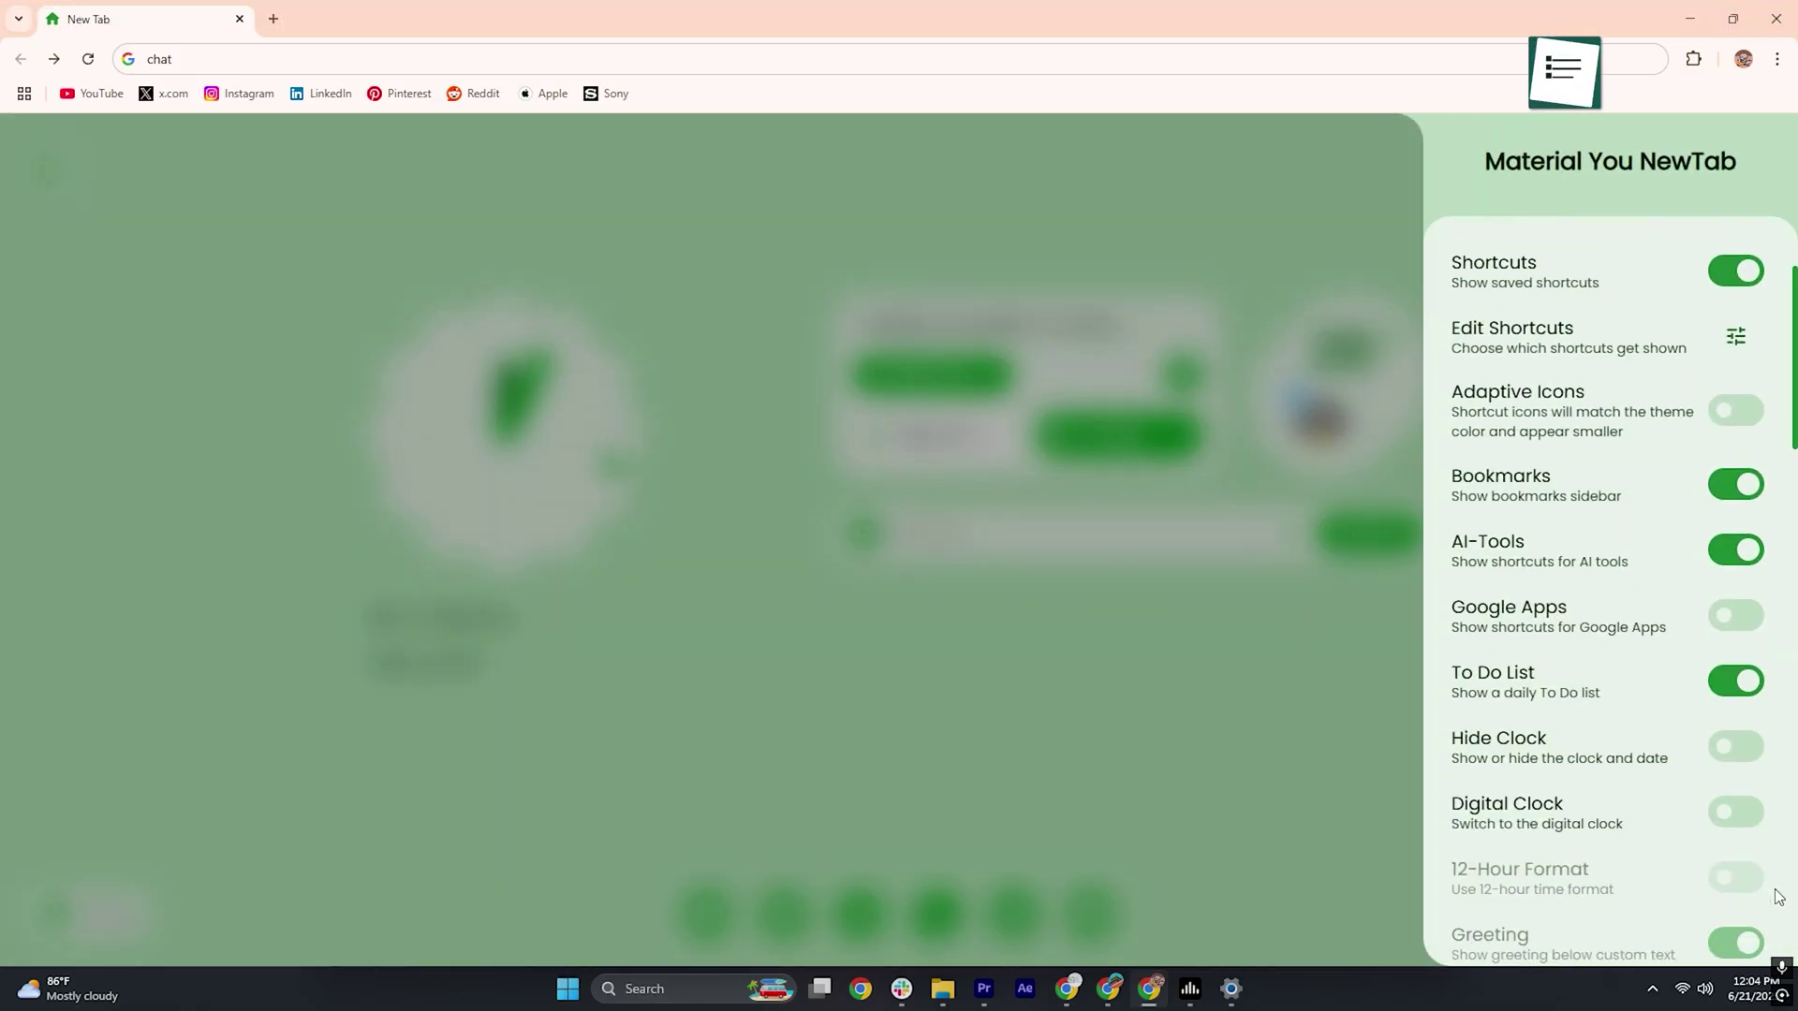
Step: Keep English as the interface language in the language dropdown
{"action": "scroll", "coordinate": [1778, 896], "scroll_direction": "down", "scroll_amount": 13}
{"action": "scroll", "coordinate": [1782, 888], "scroll_direction": "down", "scroll_amount": 2}
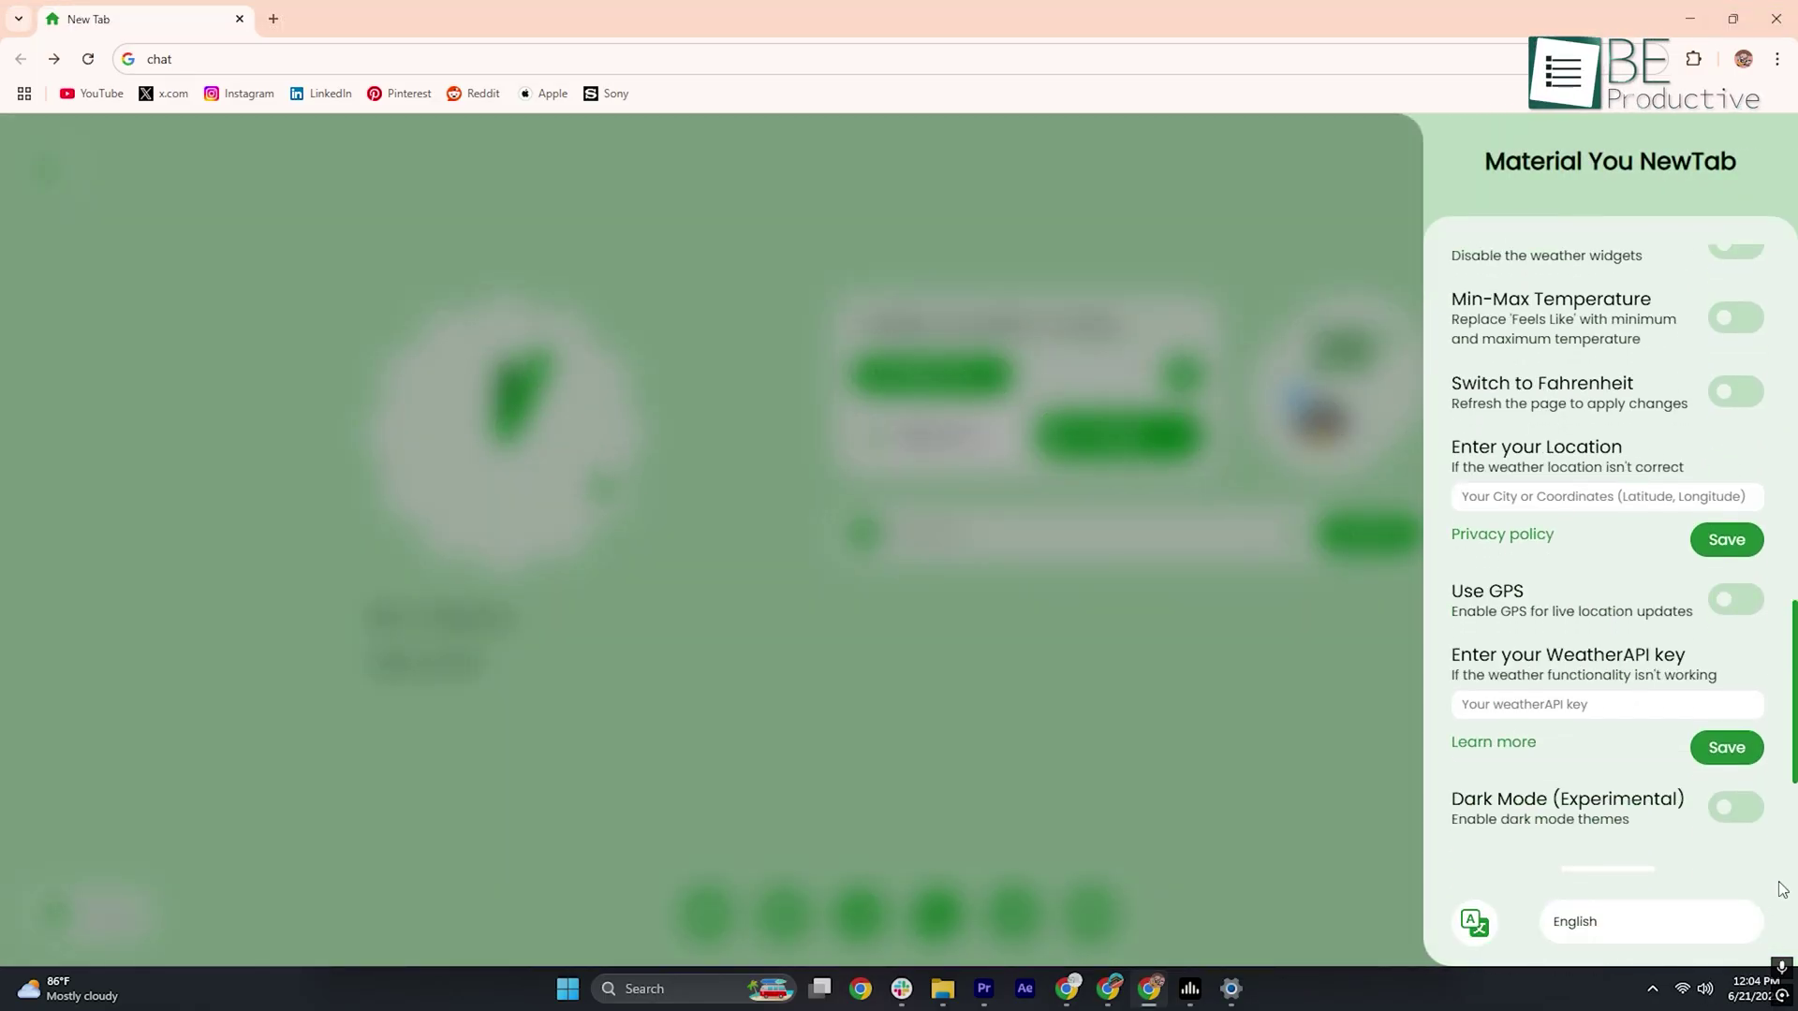
{"action": "scroll", "coordinate": [1783, 876], "scroll_direction": "down", "scroll_amount": 4}
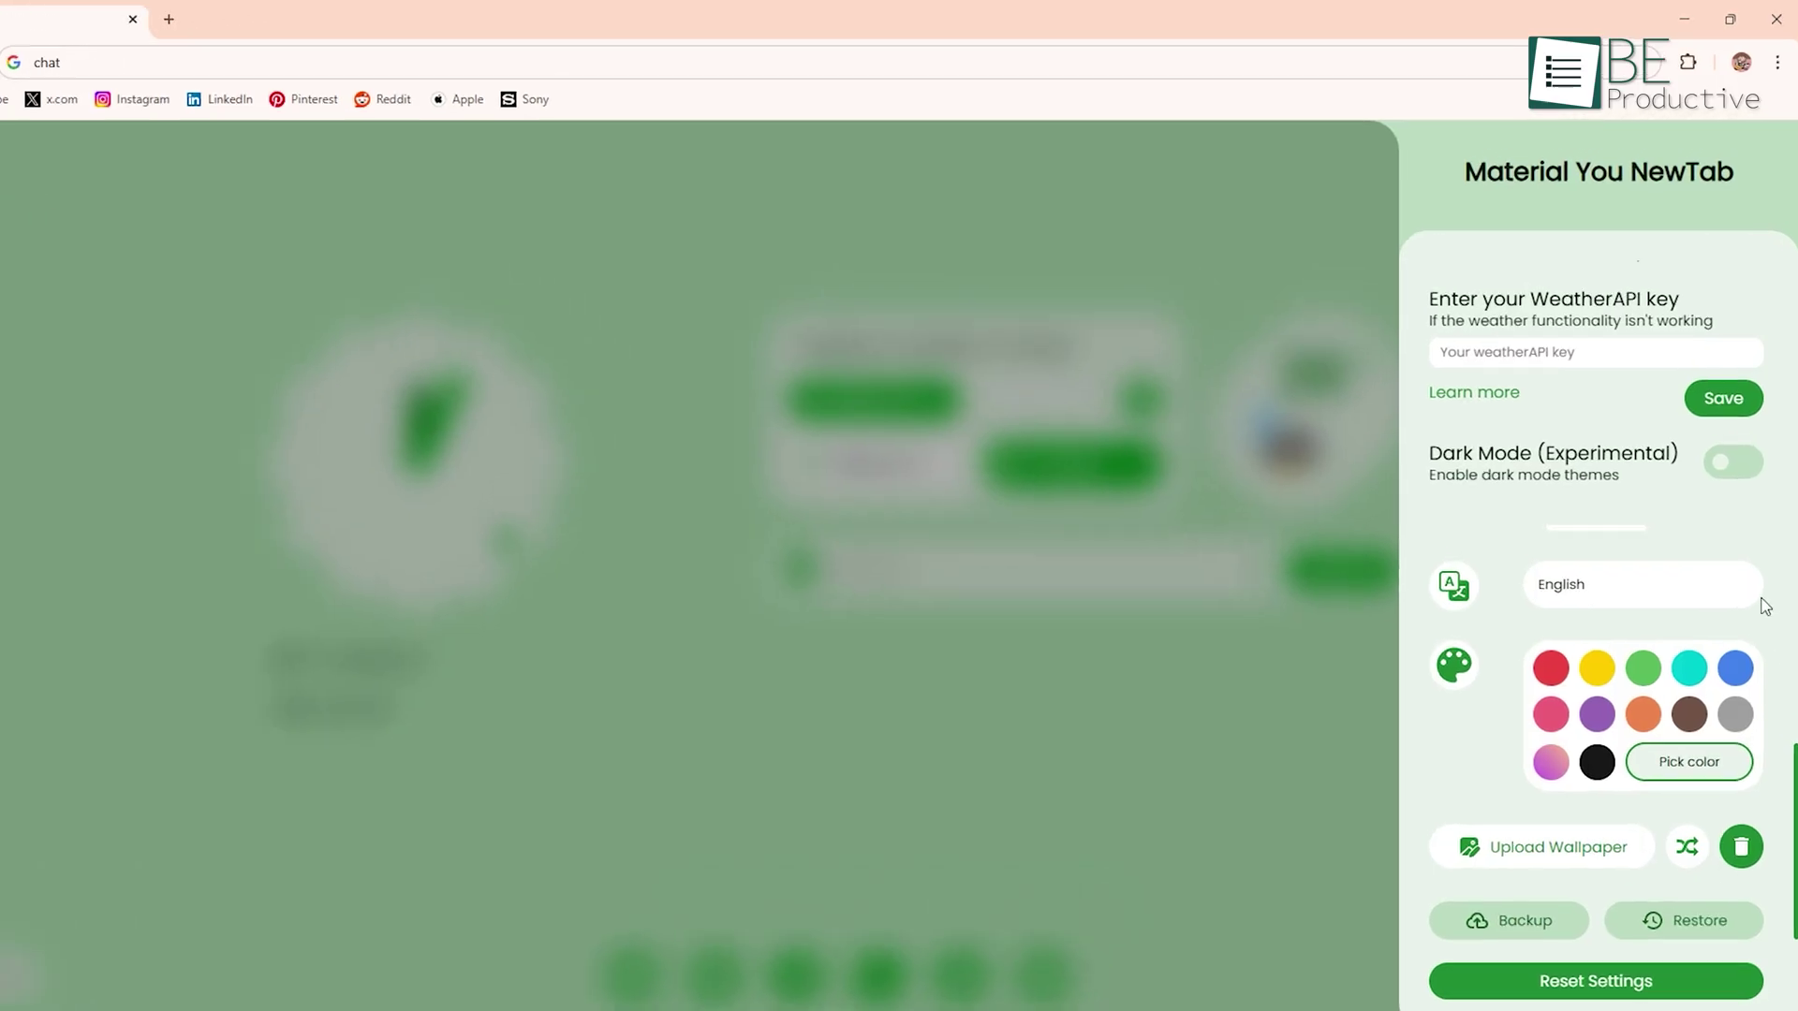
{"action": "left_click", "coordinate": [1758, 560]}
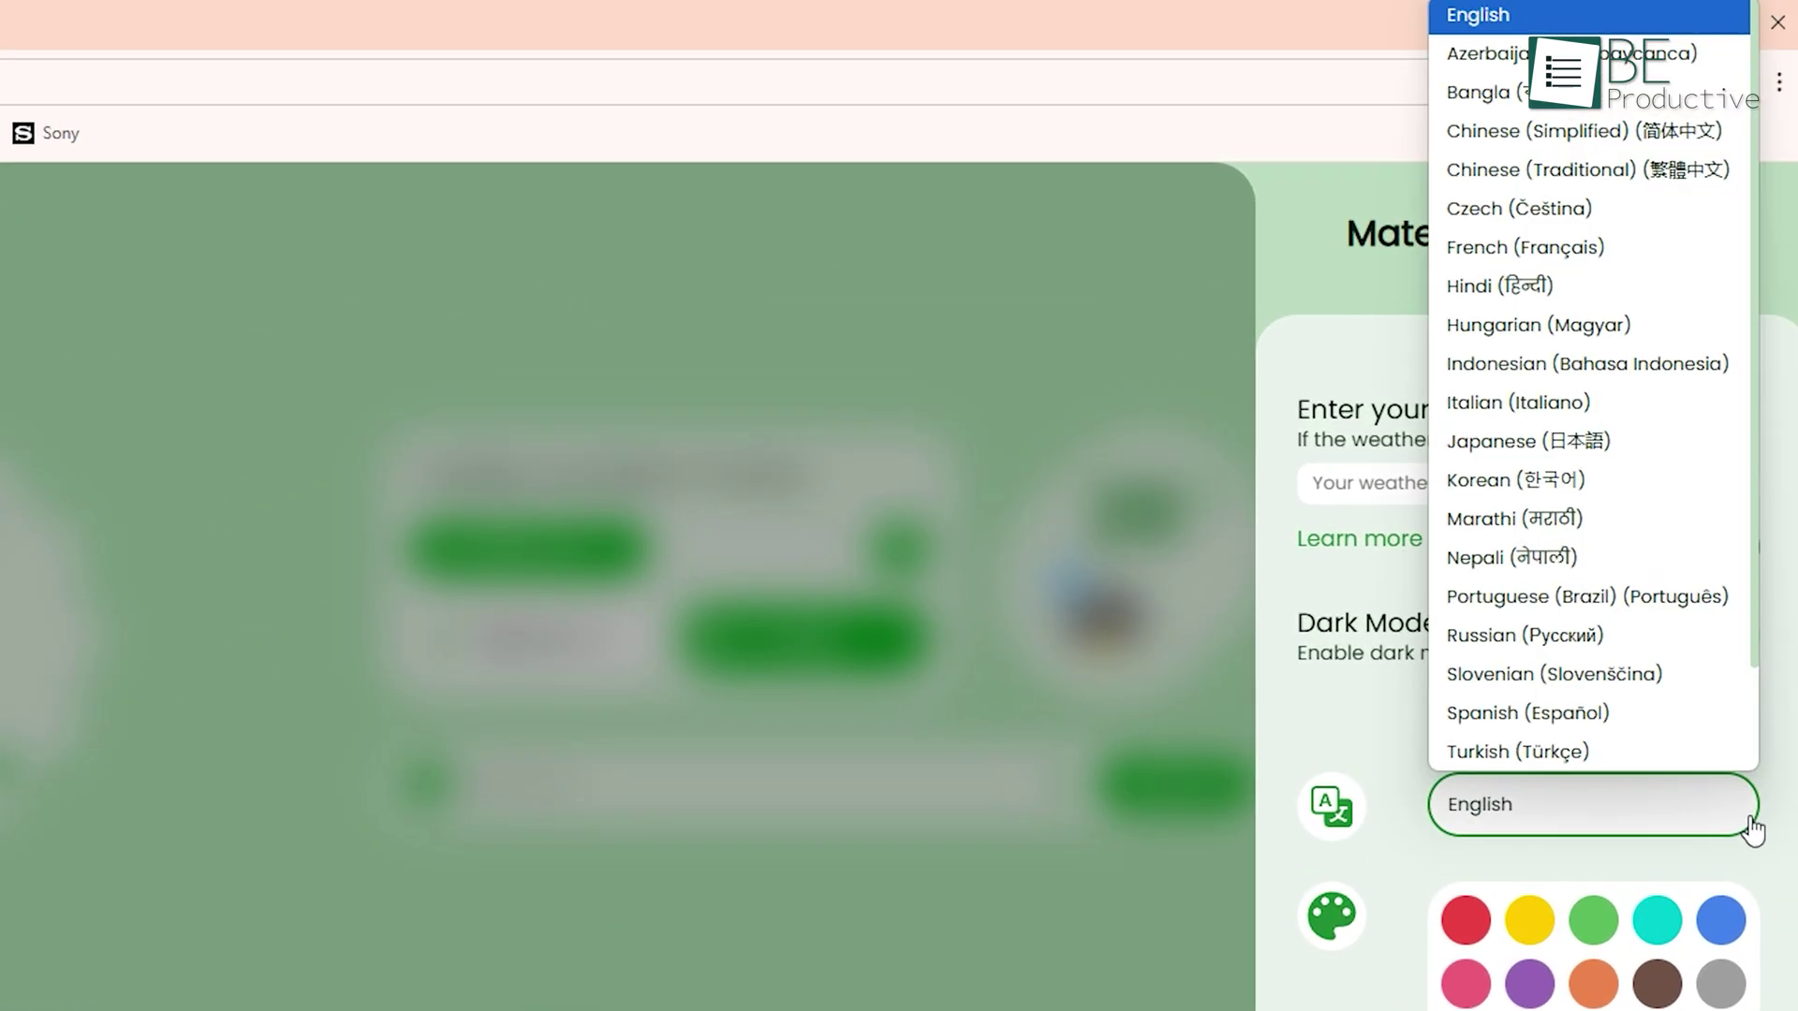
{"action": "left_click", "coordinate": [1769, 818]}
Step: Try red, yellow, brown and grey theme colours, ending on the pink-purple gradient
{"action": "scroll", "coordinate": [1770, 833], "scroll_direction": "down", "scroll_amount": 3}
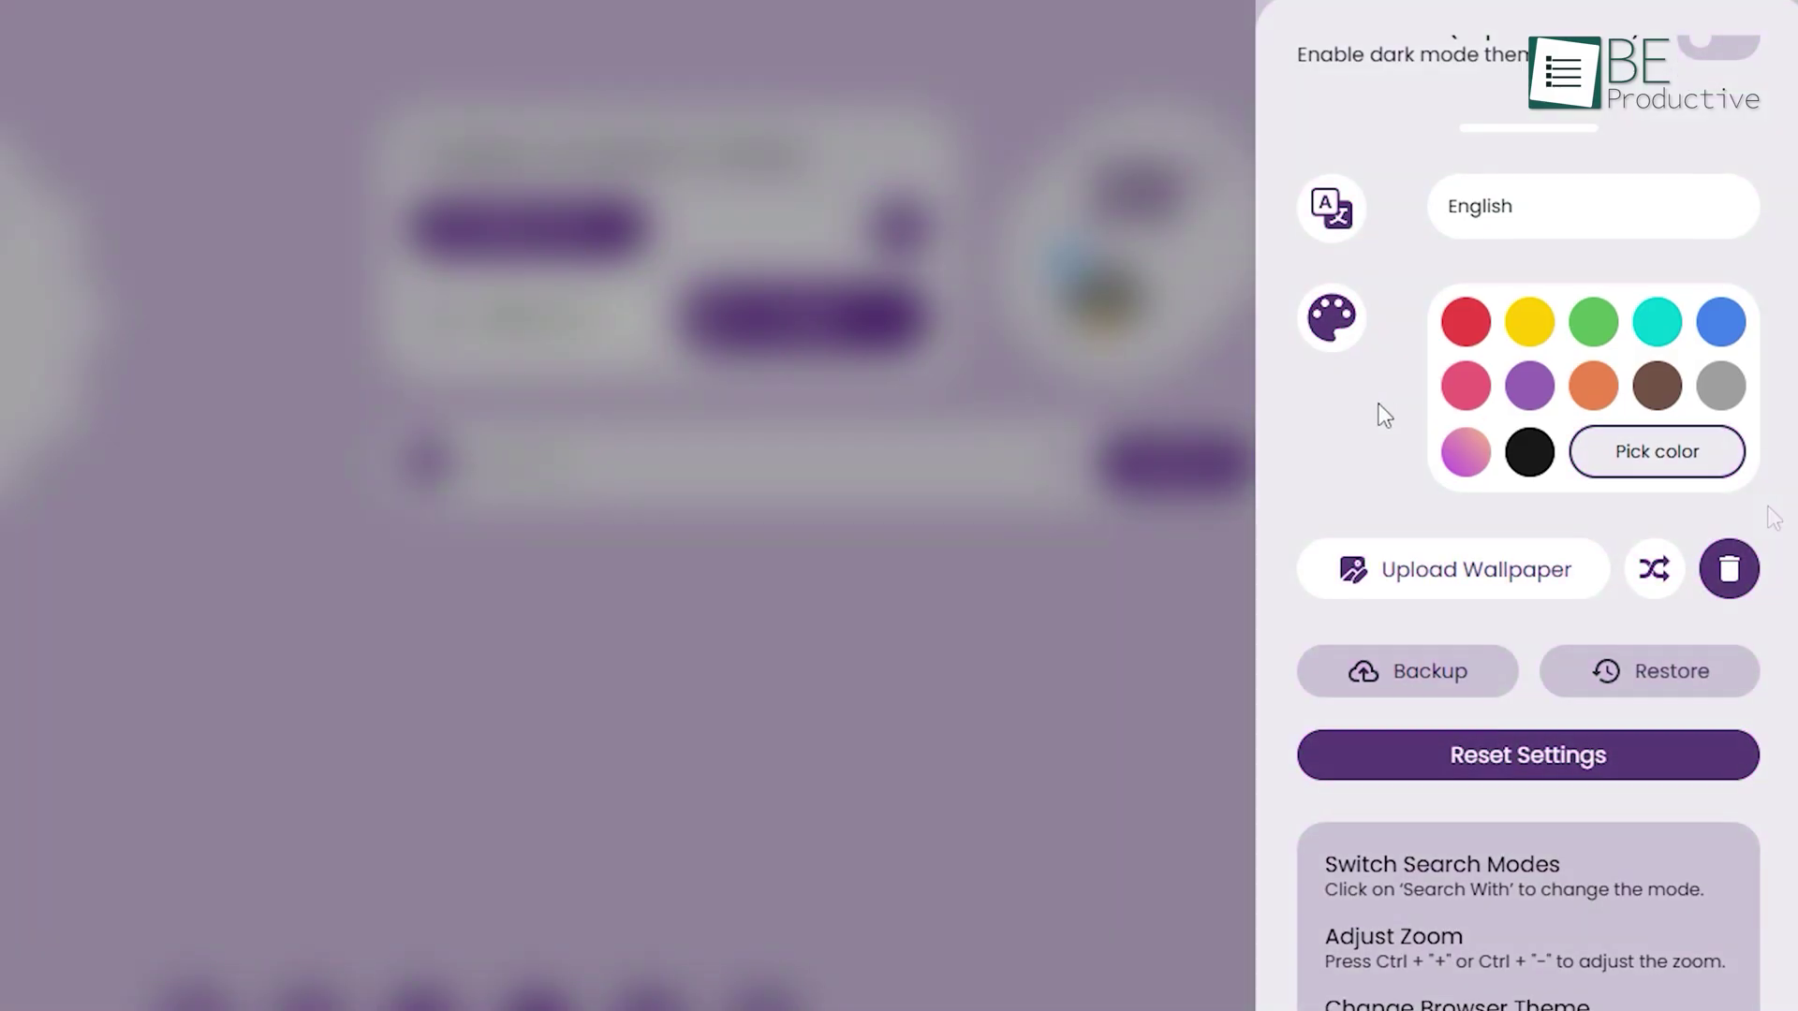
{"action": "left_click", "coordinate": [1472, 538]}
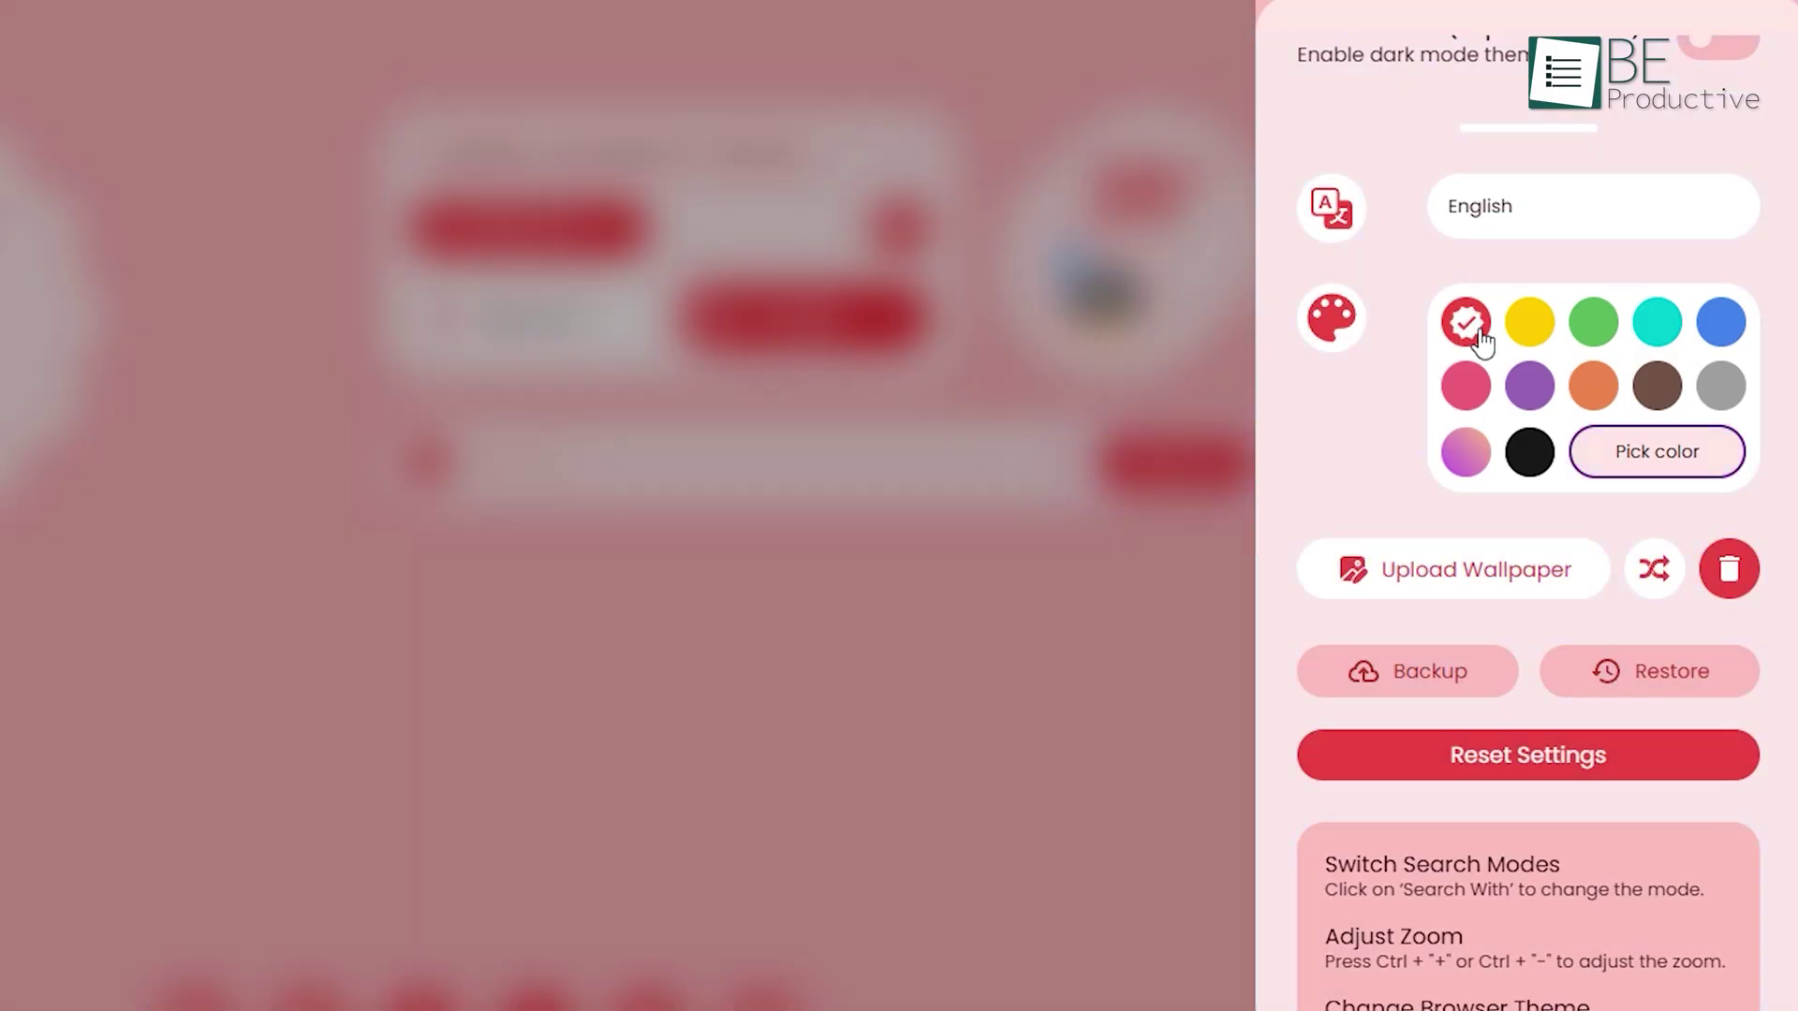
{"action": "left_click", "coordinate": [1533, 323]}
{"action": "left_click", "coordinate": [1658, 385]}
{"action": "left_click", "coordinate": [1721, 385]}
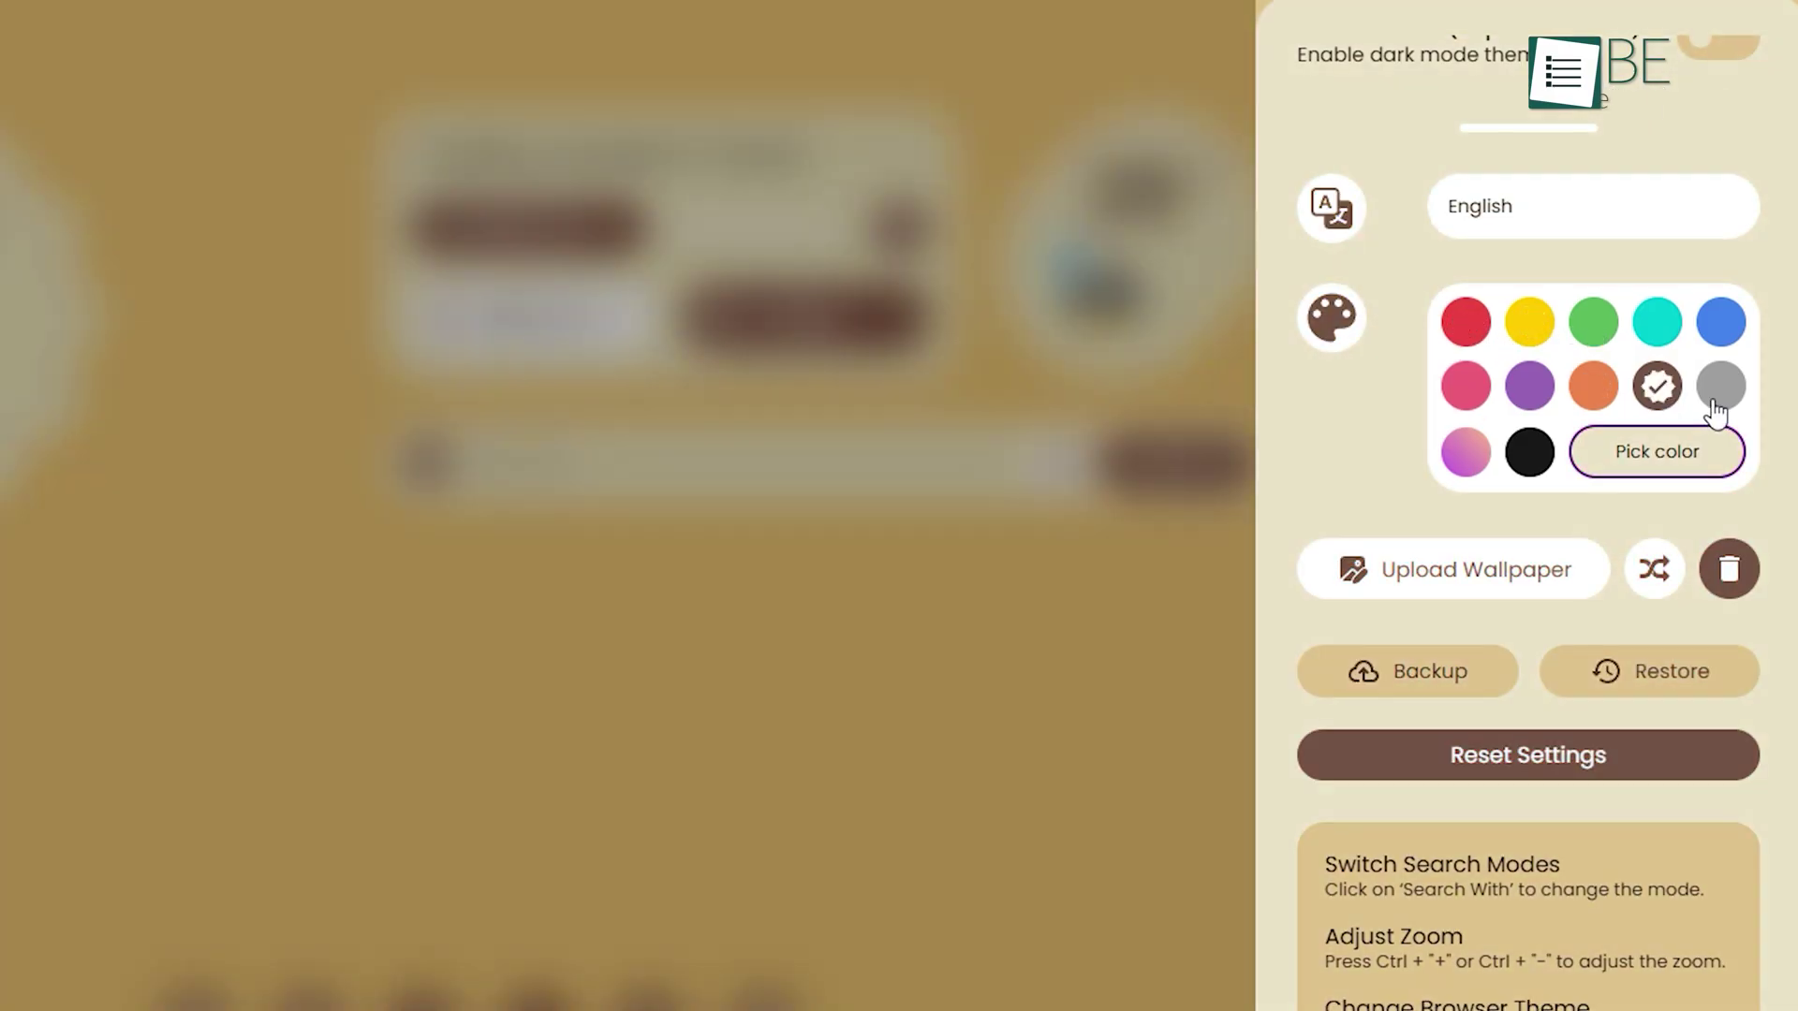
{"action": "left_click", "coordinate": [1458, 448]}
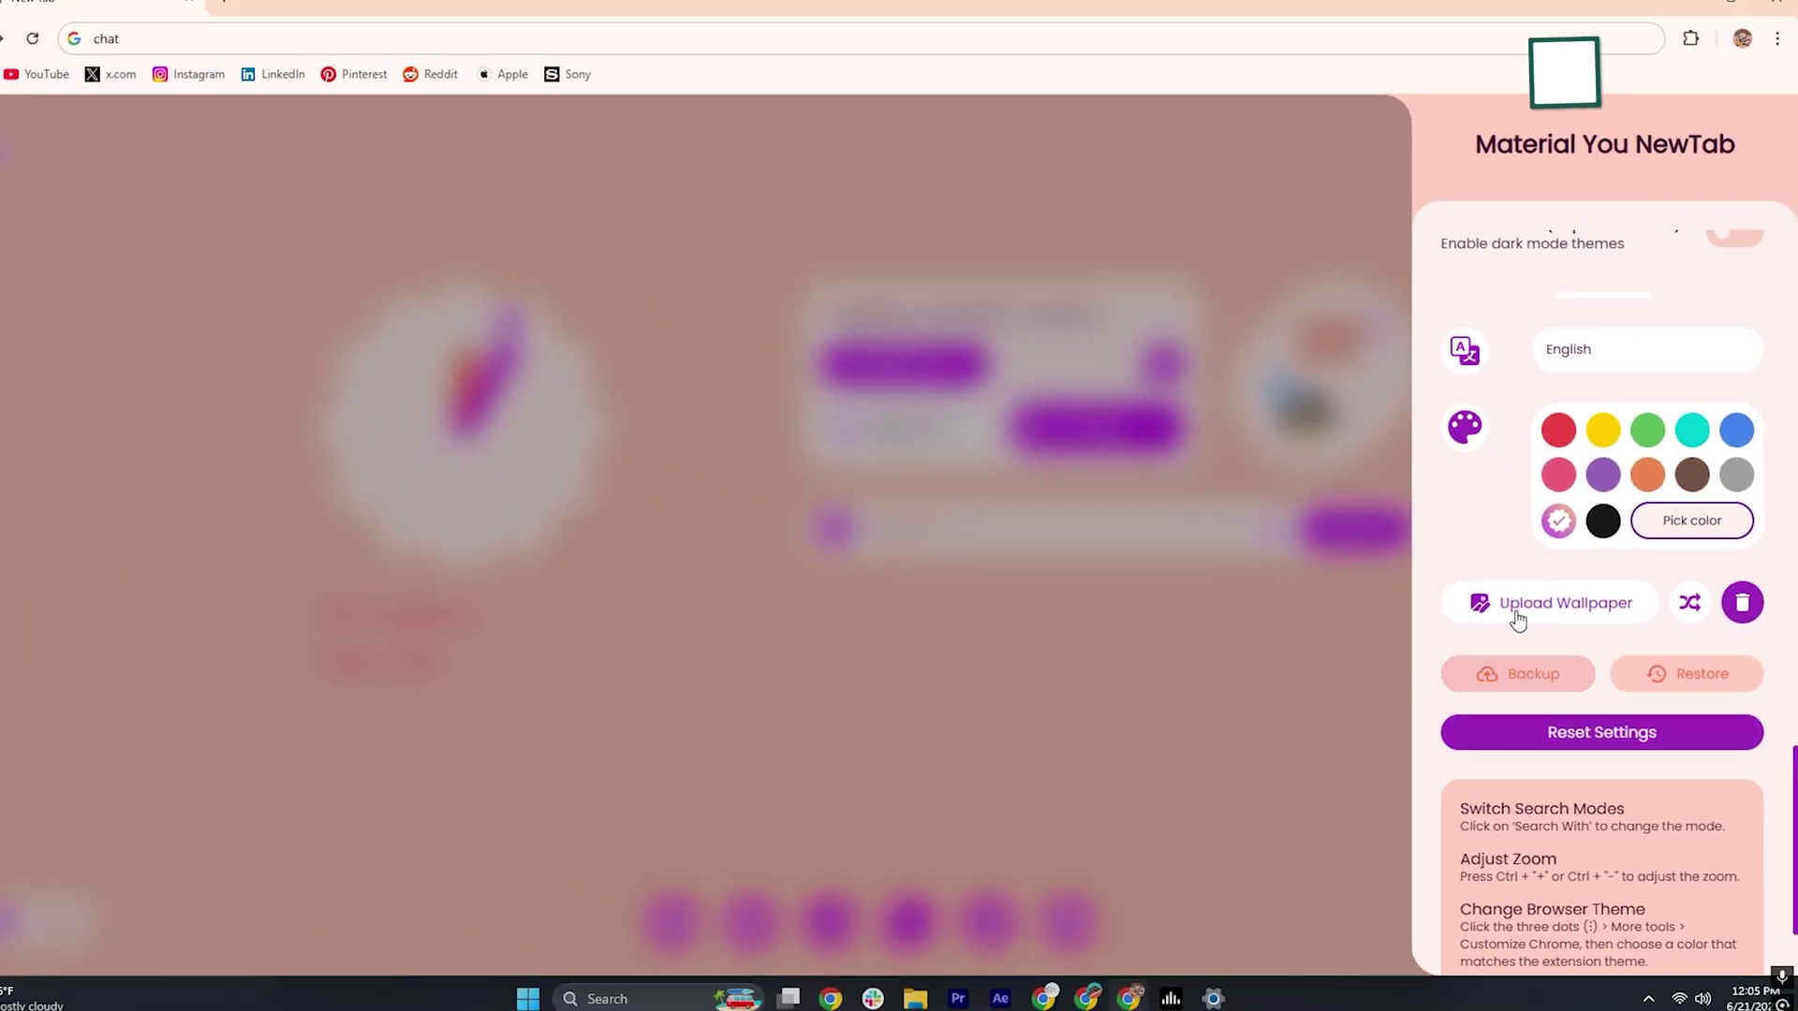
Step: Upload the red abstract image from Downloads as the wallpaper
{"action": "left_click", "coordinate": [1402, 580]}
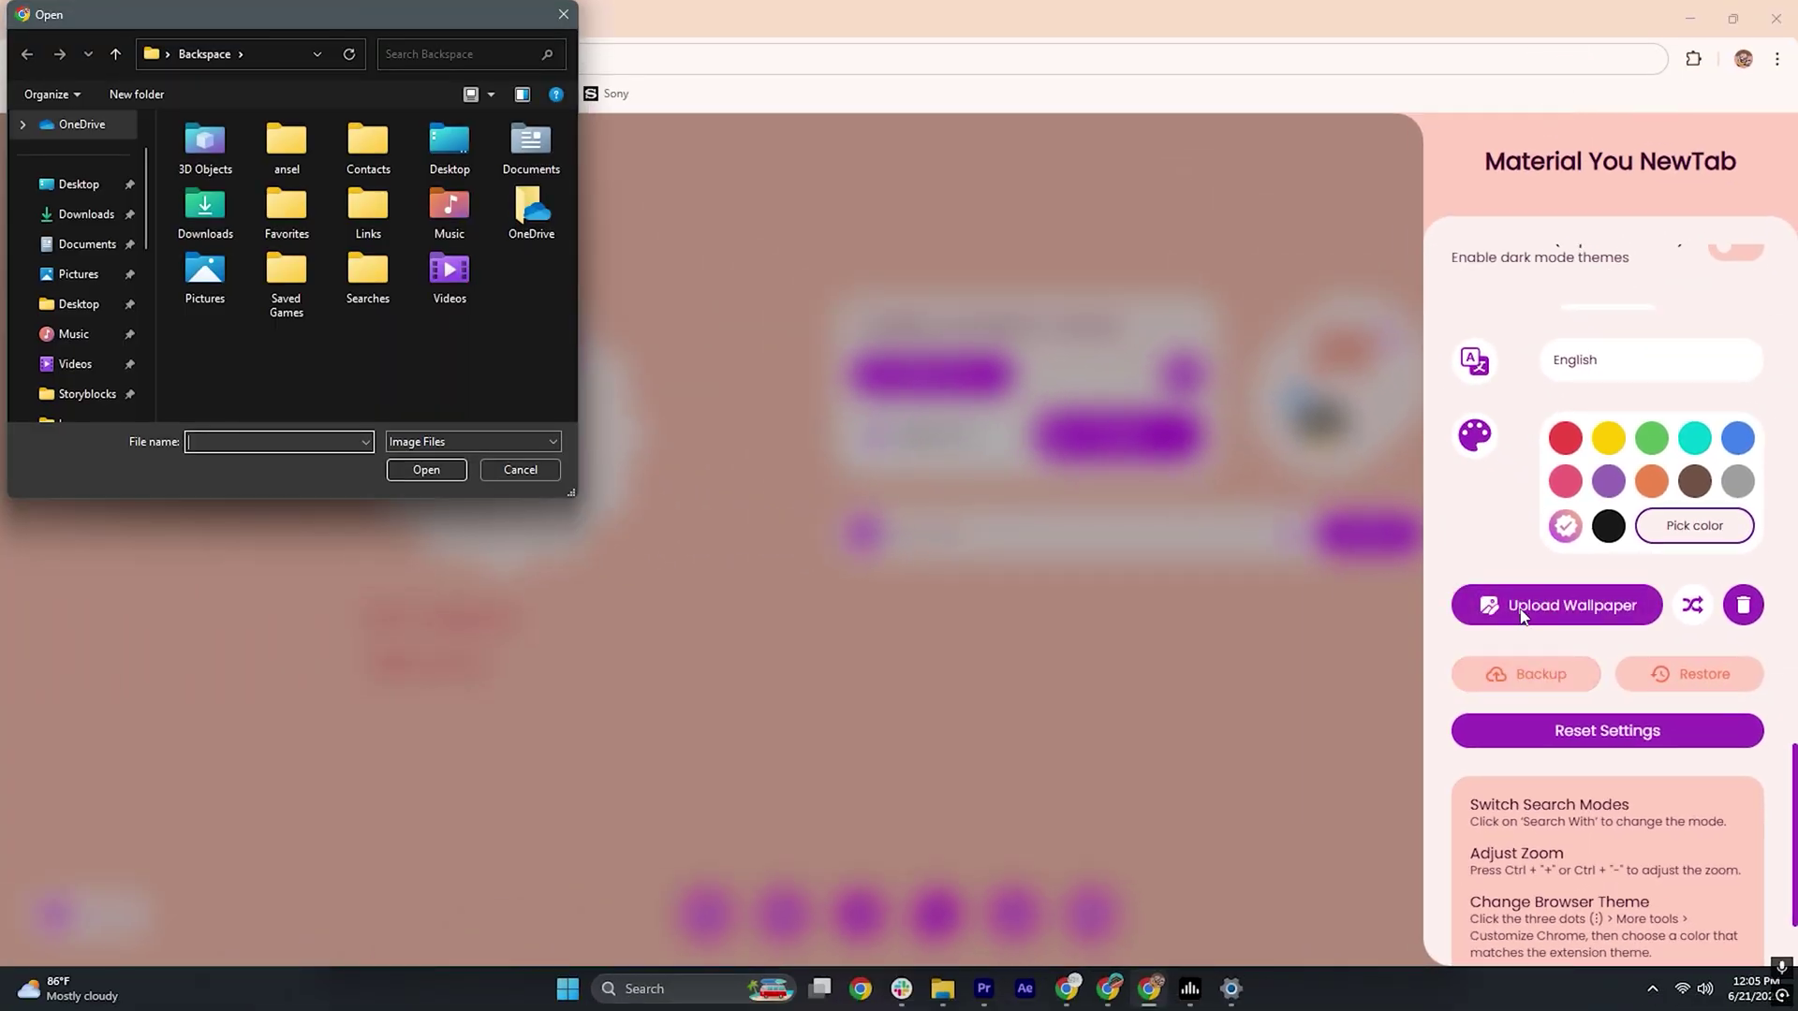
{"action": "left_click", "coordinate": [86, 214]}
{"action": "double_click", "coordinate": [207, 222]}
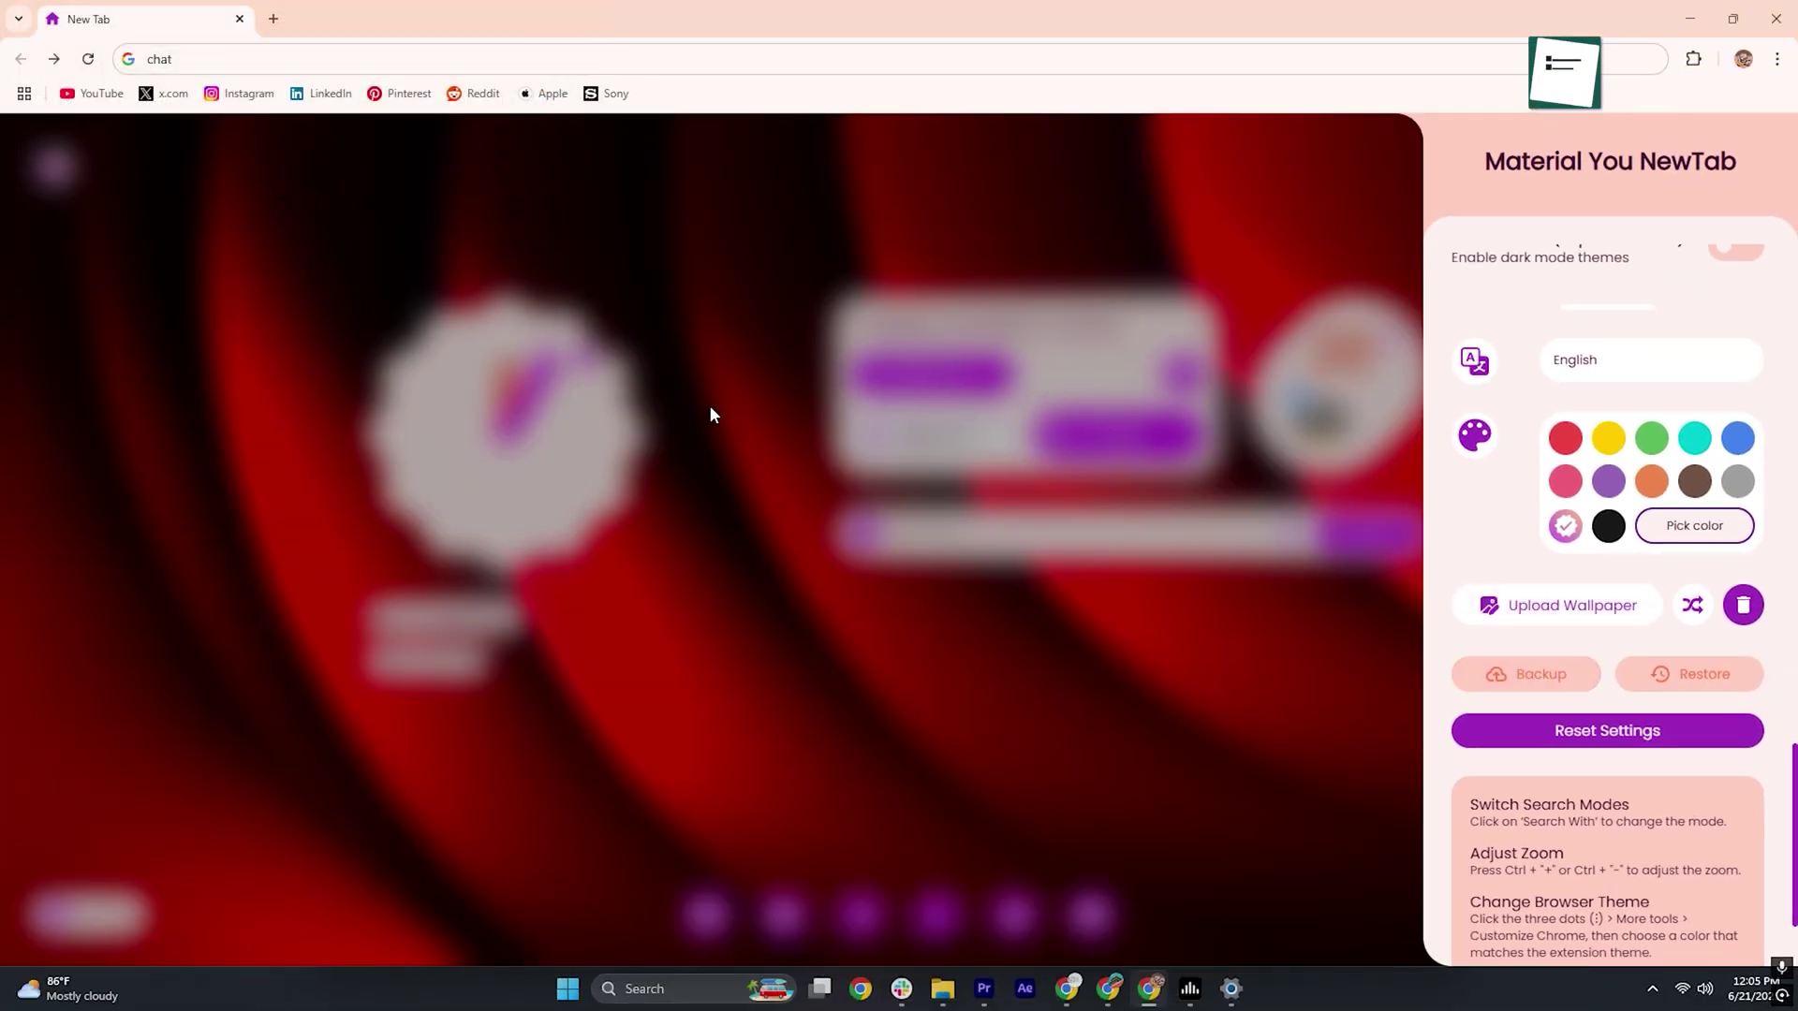
Step: Set the theme colour to a custom bright red, RGB 255, 0, 0
{"action": "left_click", "coordinate": [1566, 437]}
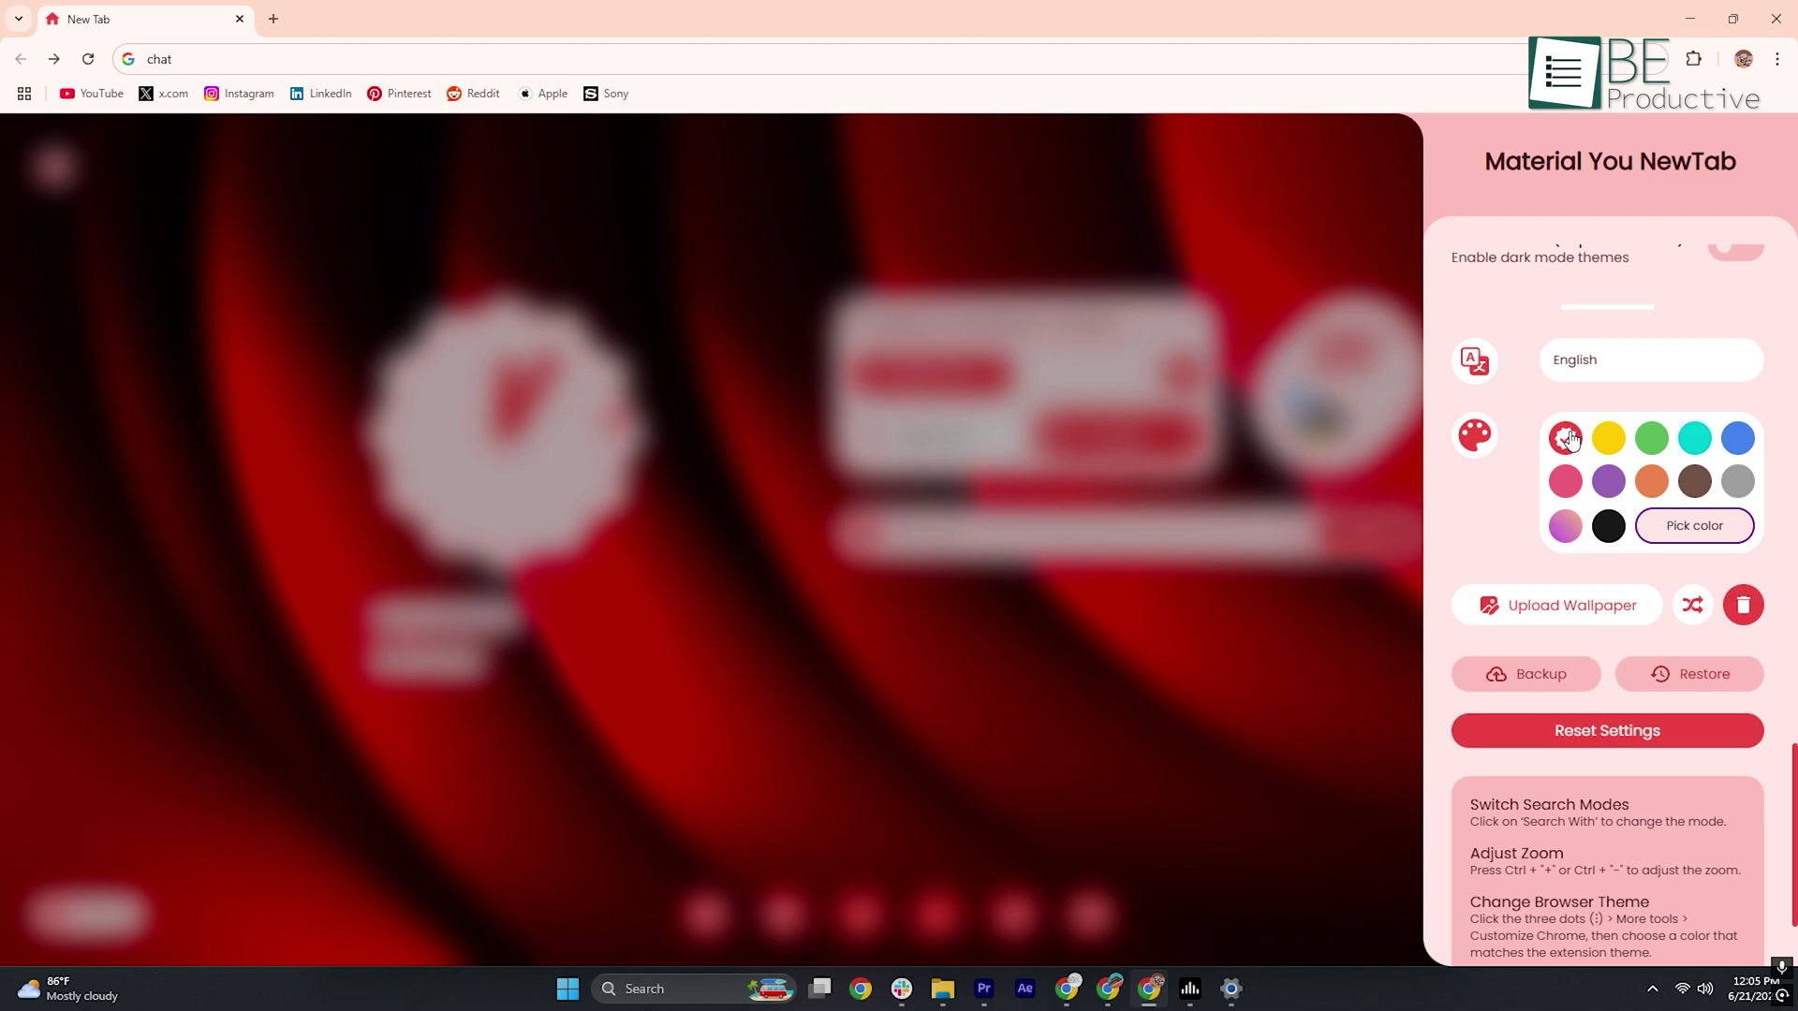
{"action": "left_click", "coordinate": [1695, 525]}
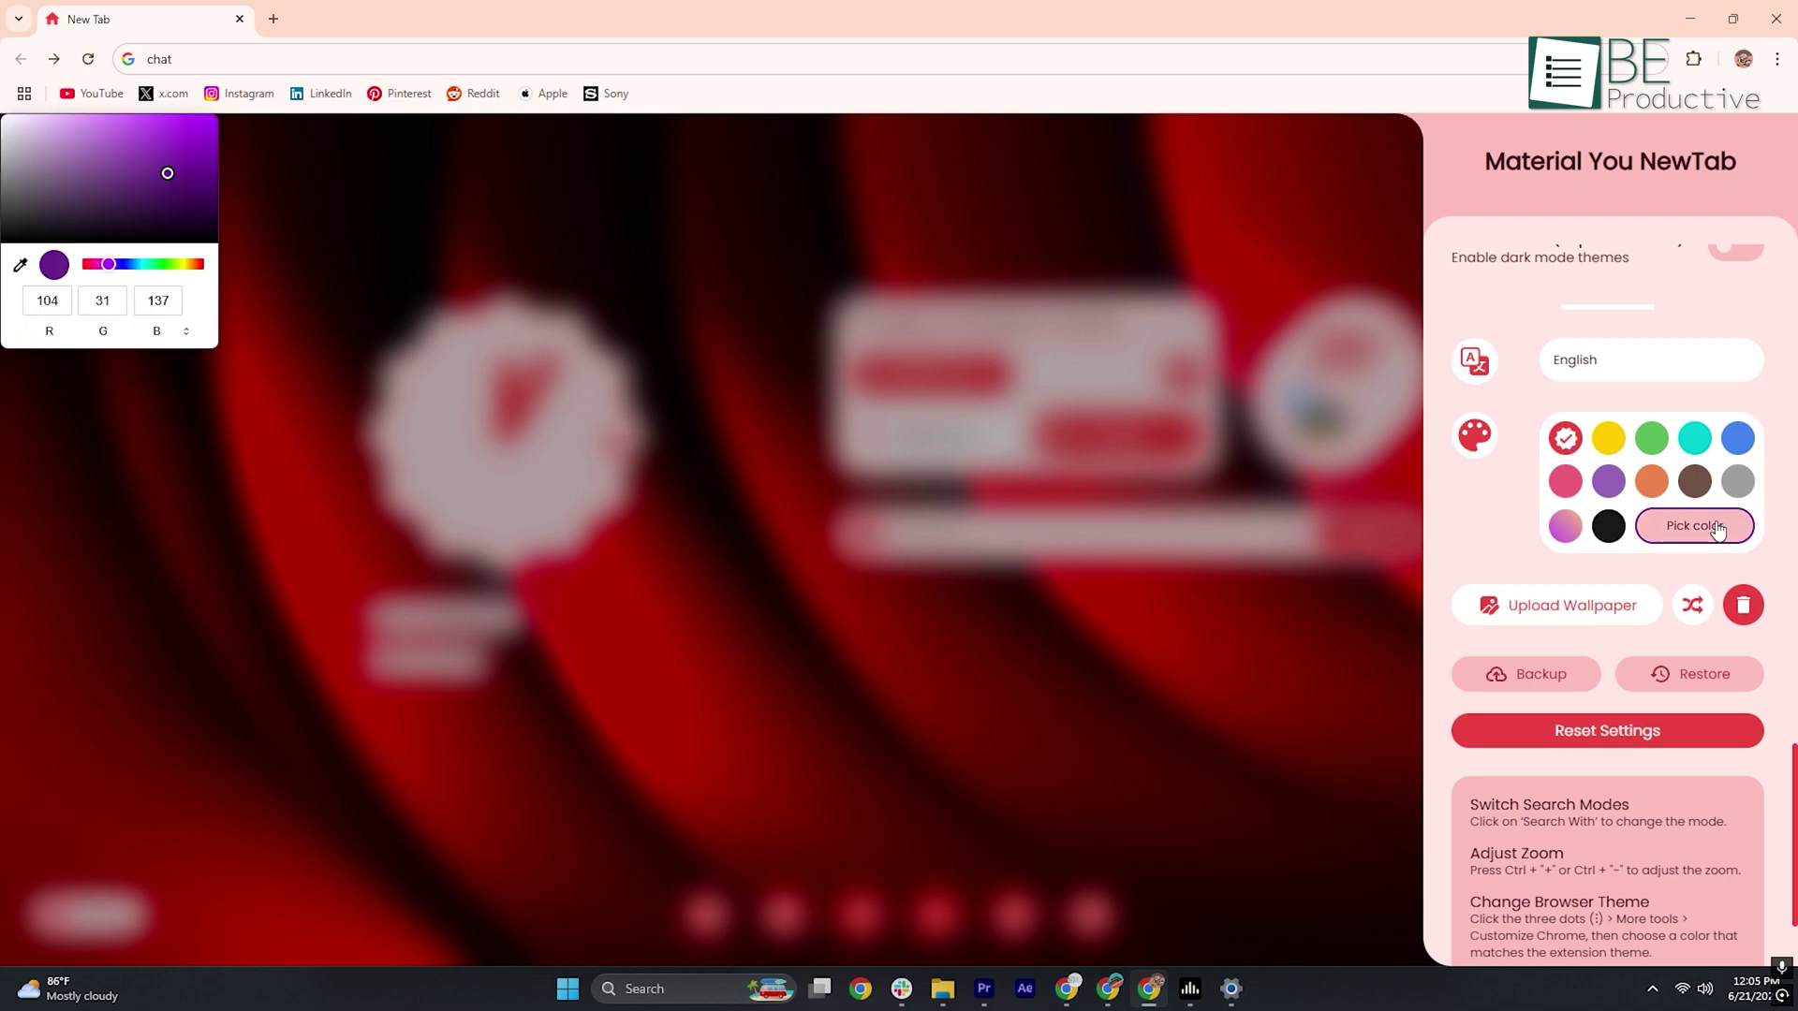
{"action": "left_click_drag", "start_coordinate": [123, 264], "coordinate": [75, 273]}
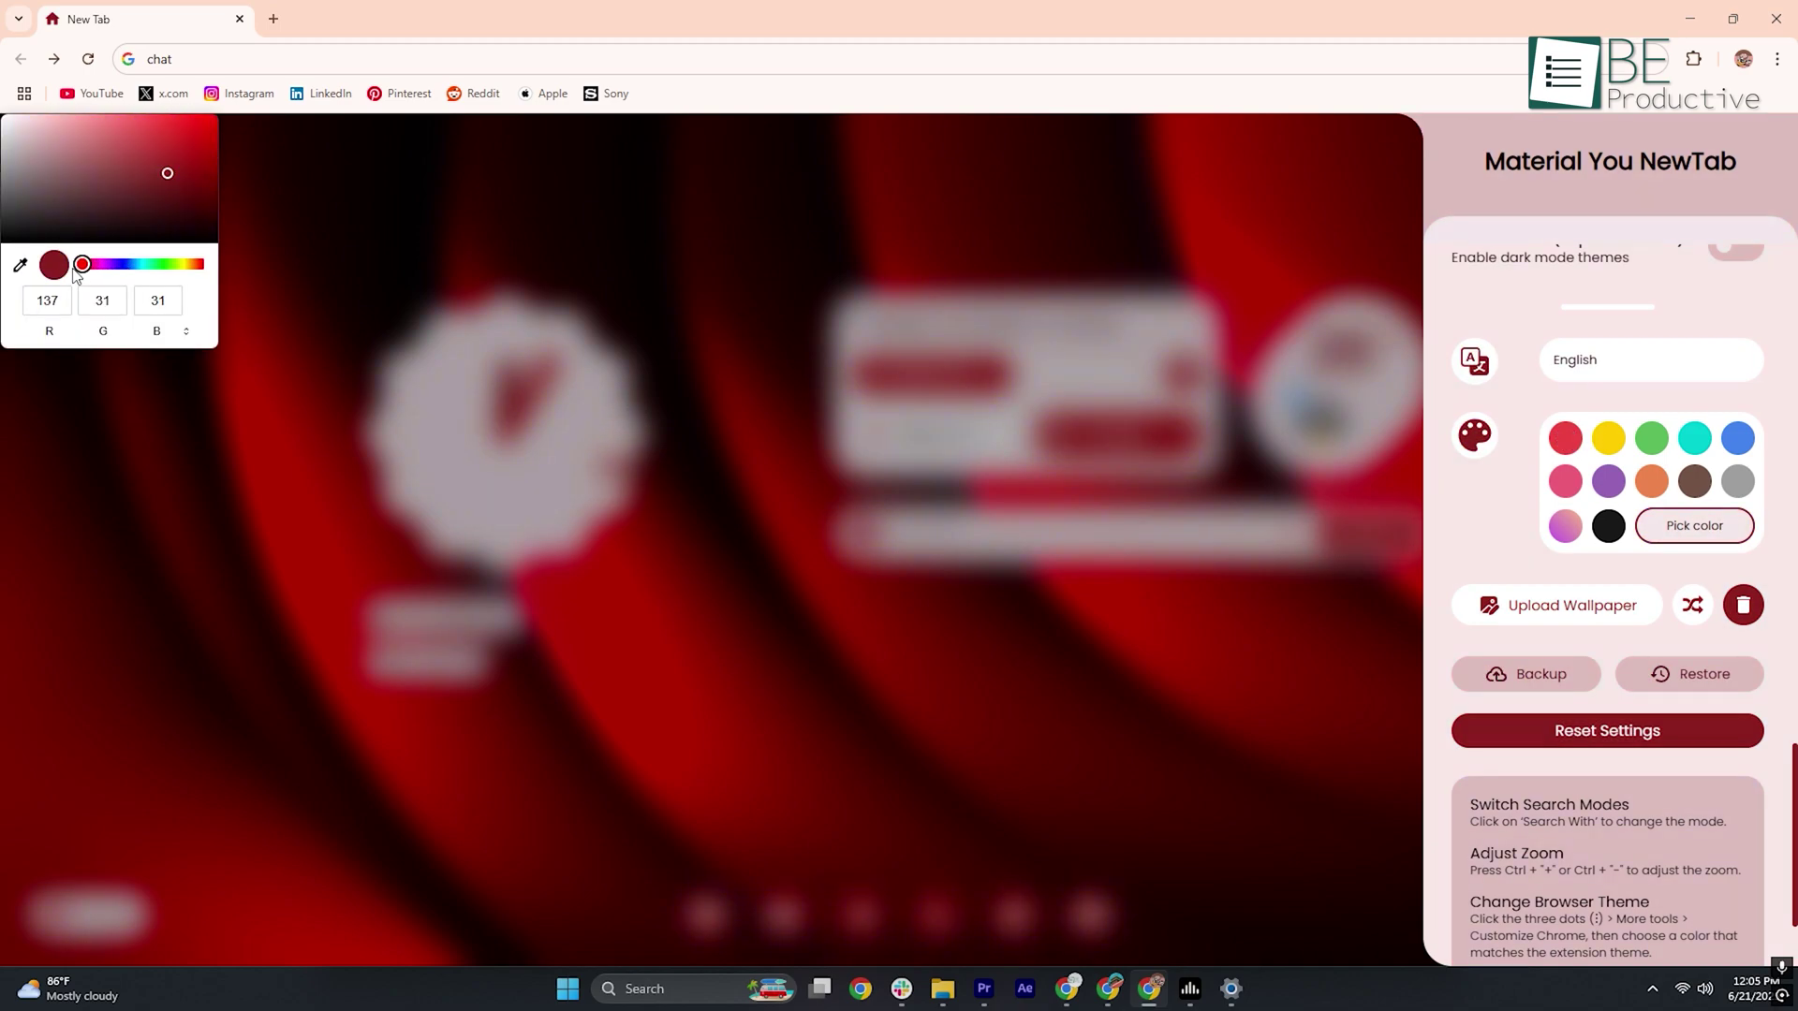
{"action": "left_click_drag", "start_coordinate": [157, 179], "coordinate": [273, 101]}
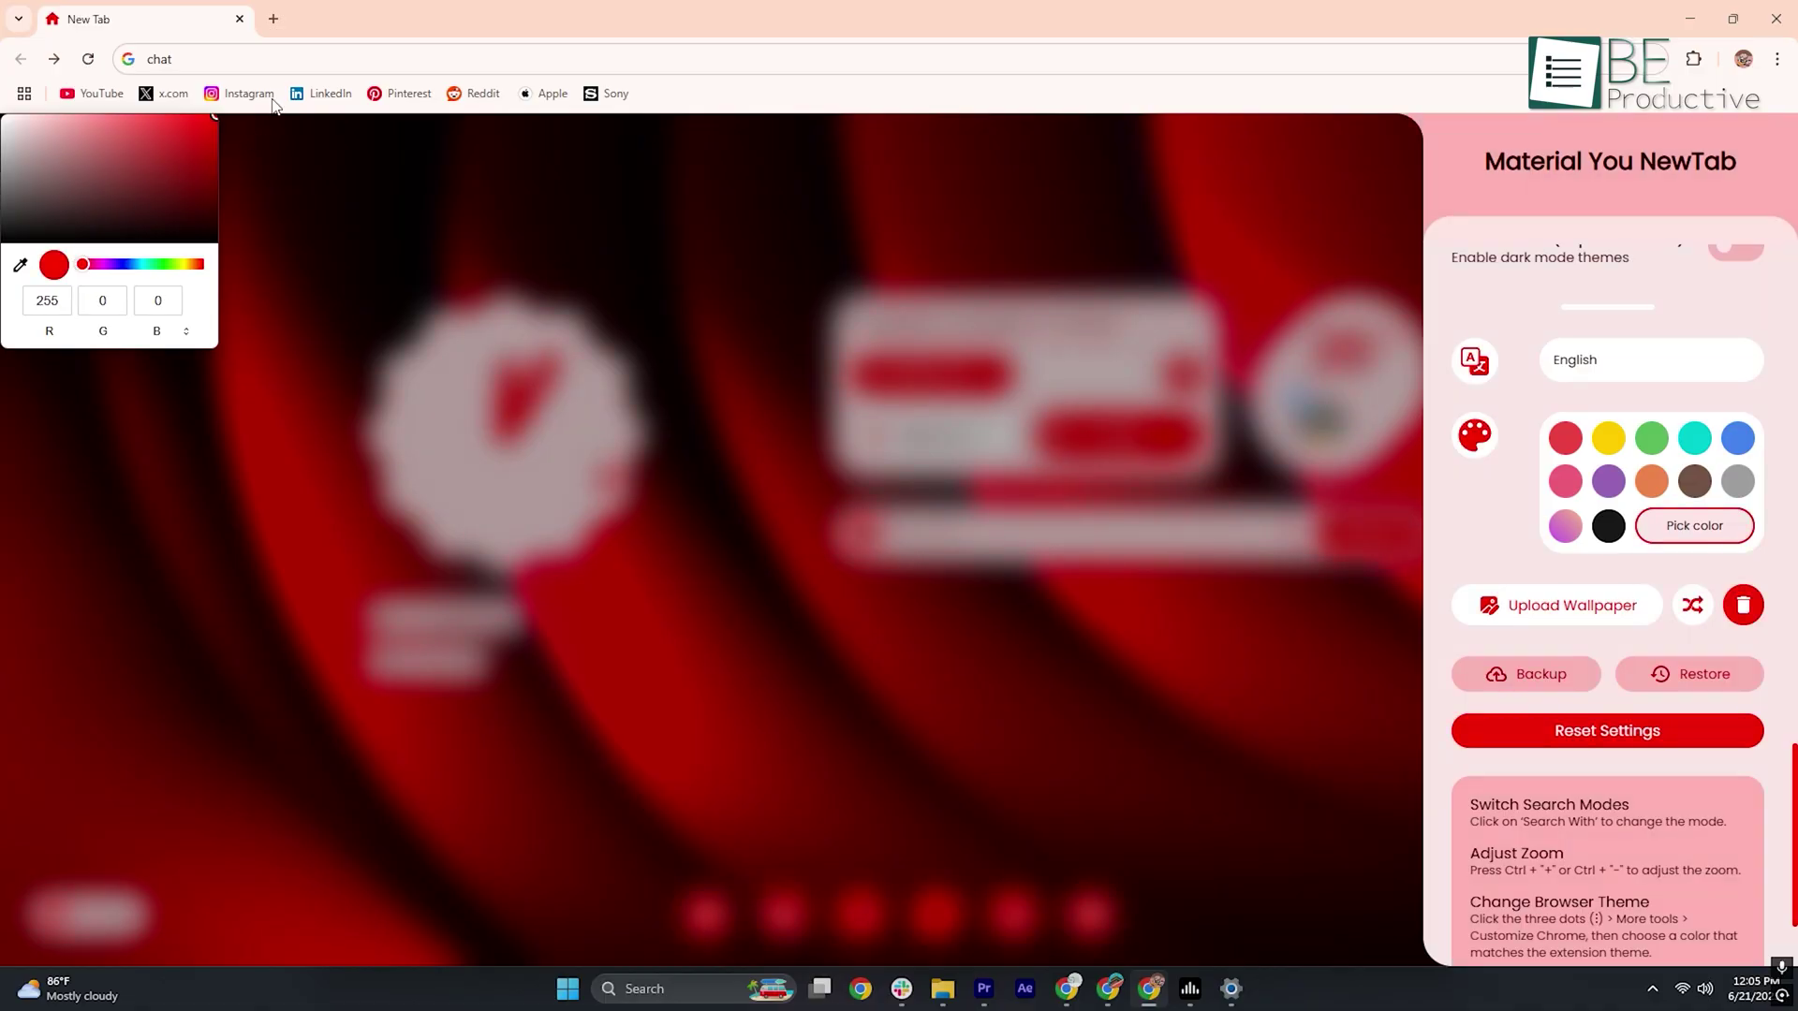
{"action": "left_click", "coordinate": [1115, 397]}
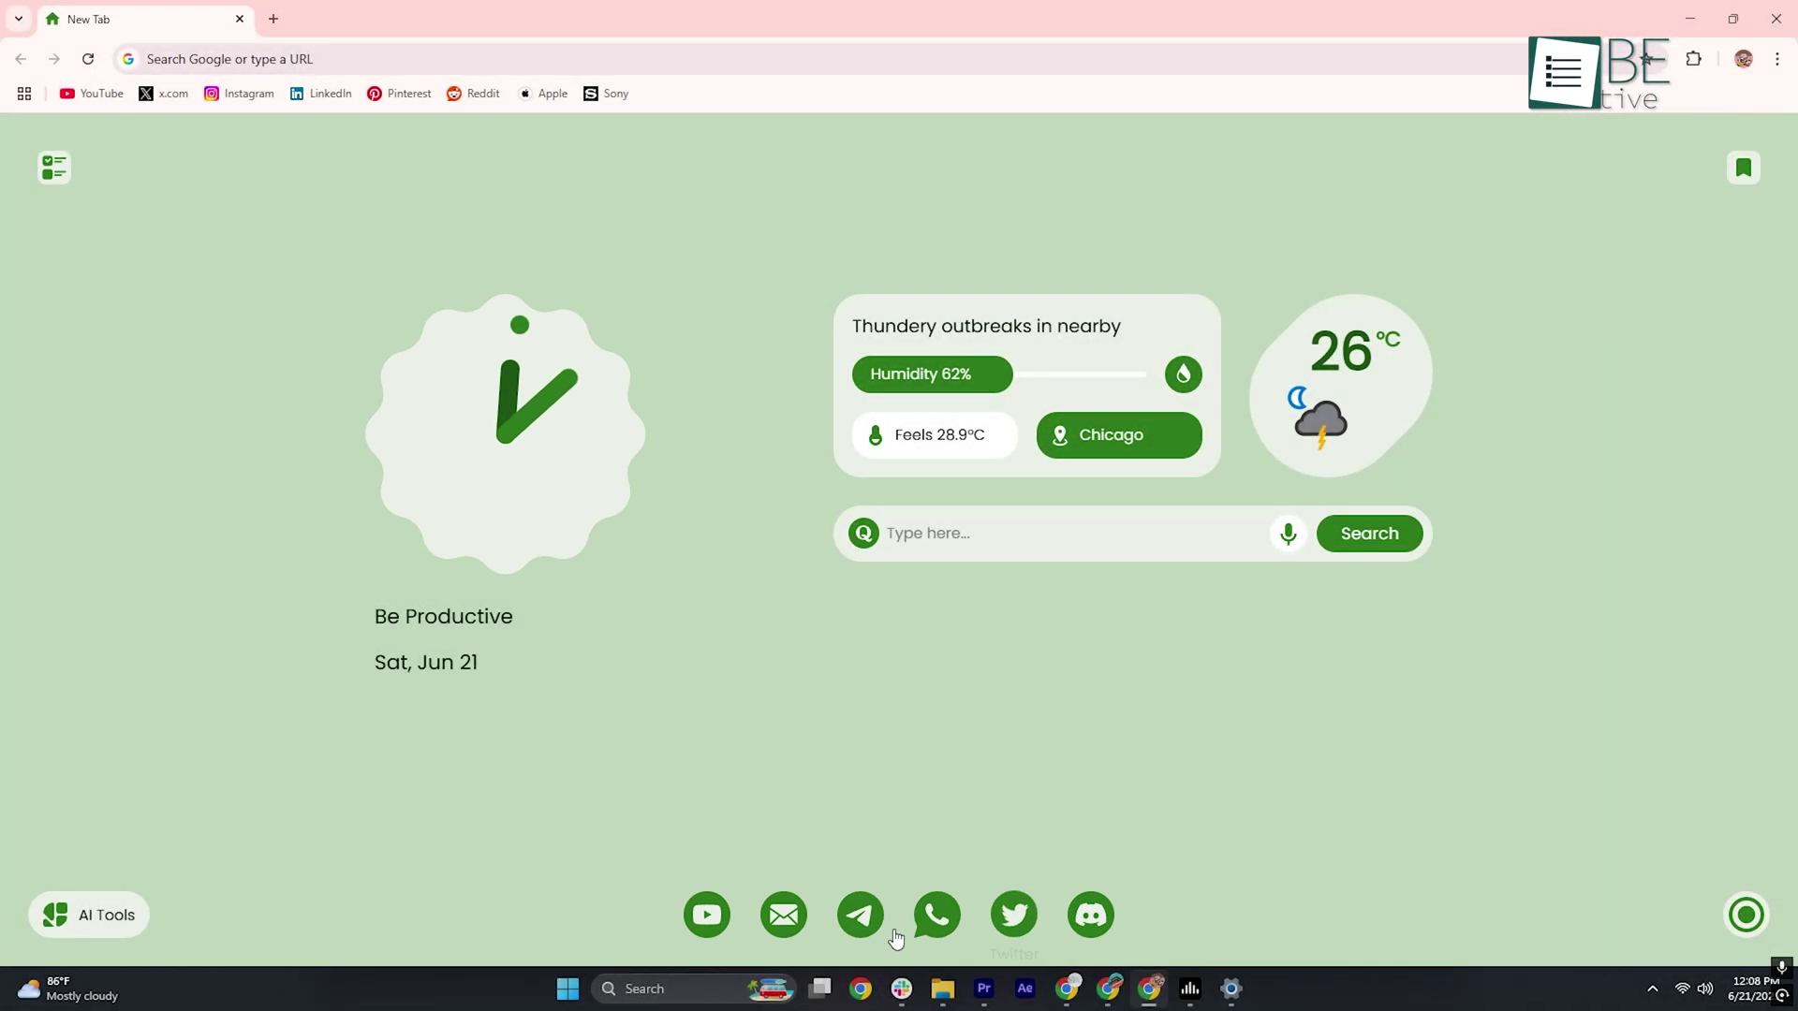
Step: Expand the AI tools and make the search box search YouTube instead of Google
{"action": "left_click", "coordinate": [110, 941]}
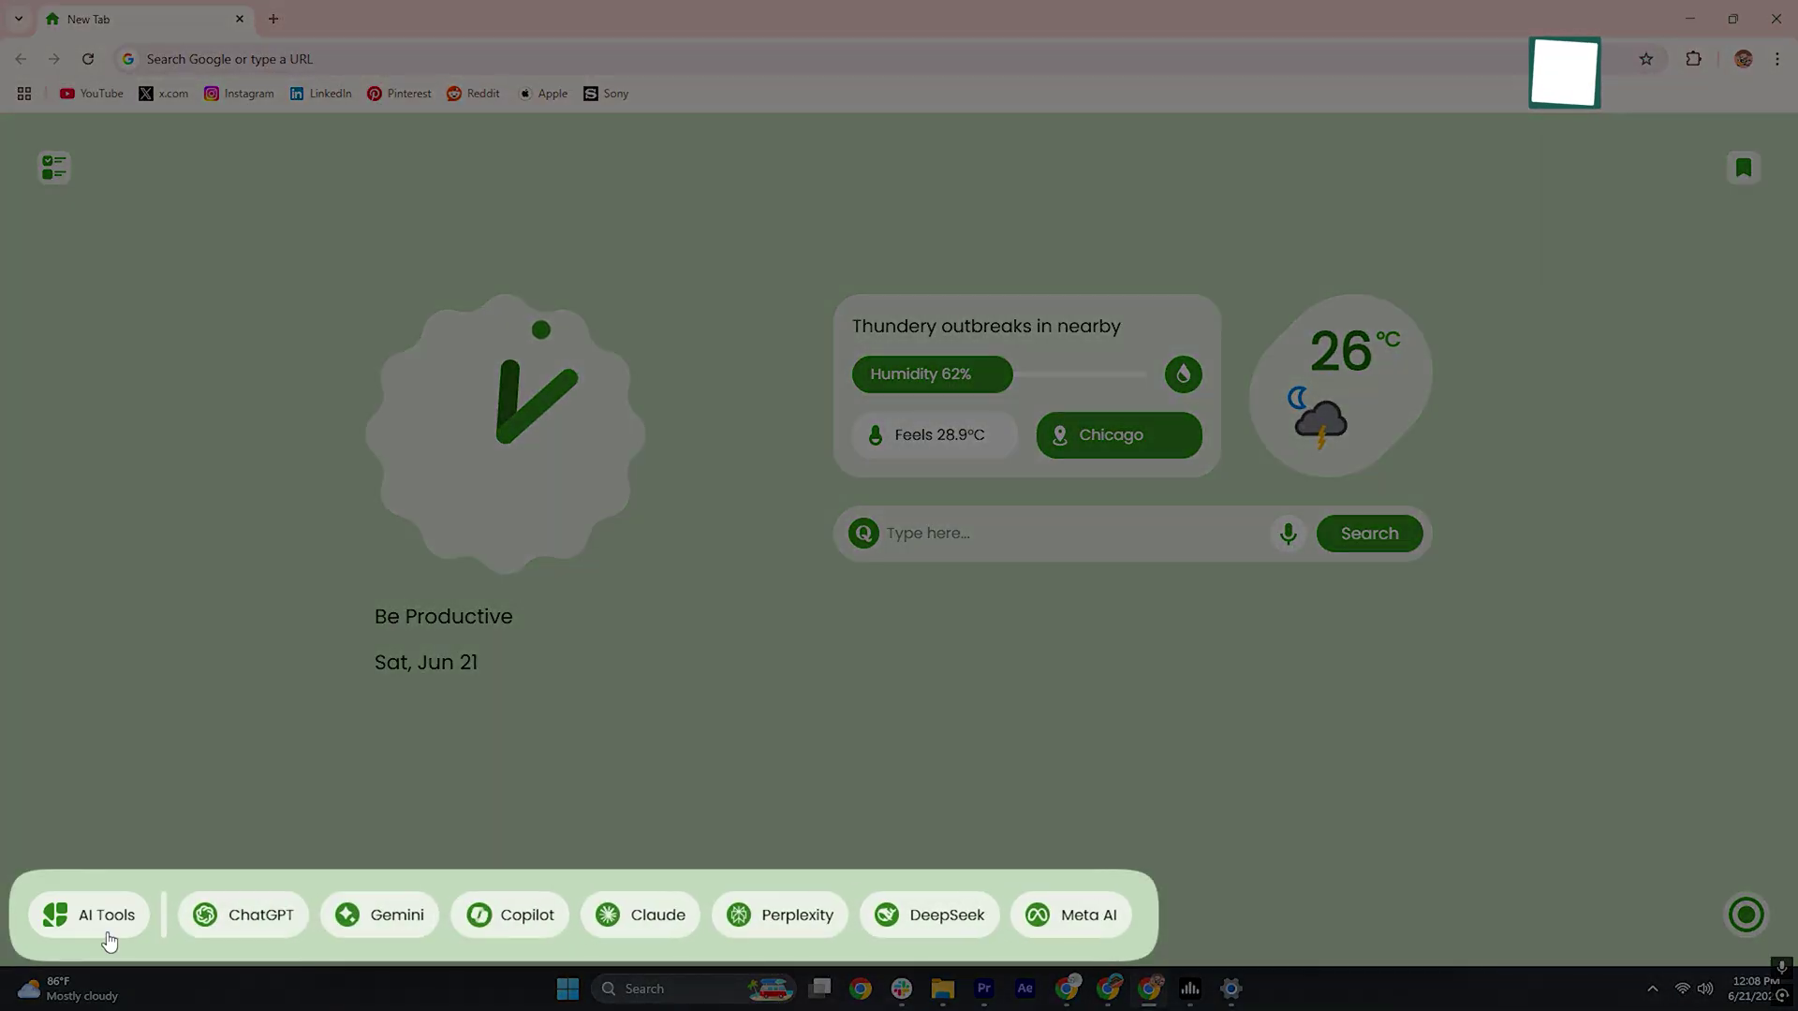
{"action": "left_click", "coordinate": [864, 533]}
{"action": "scroll", "coordinate": [878, 585], "scroll_direction": "down", "scroll_amount": 3}
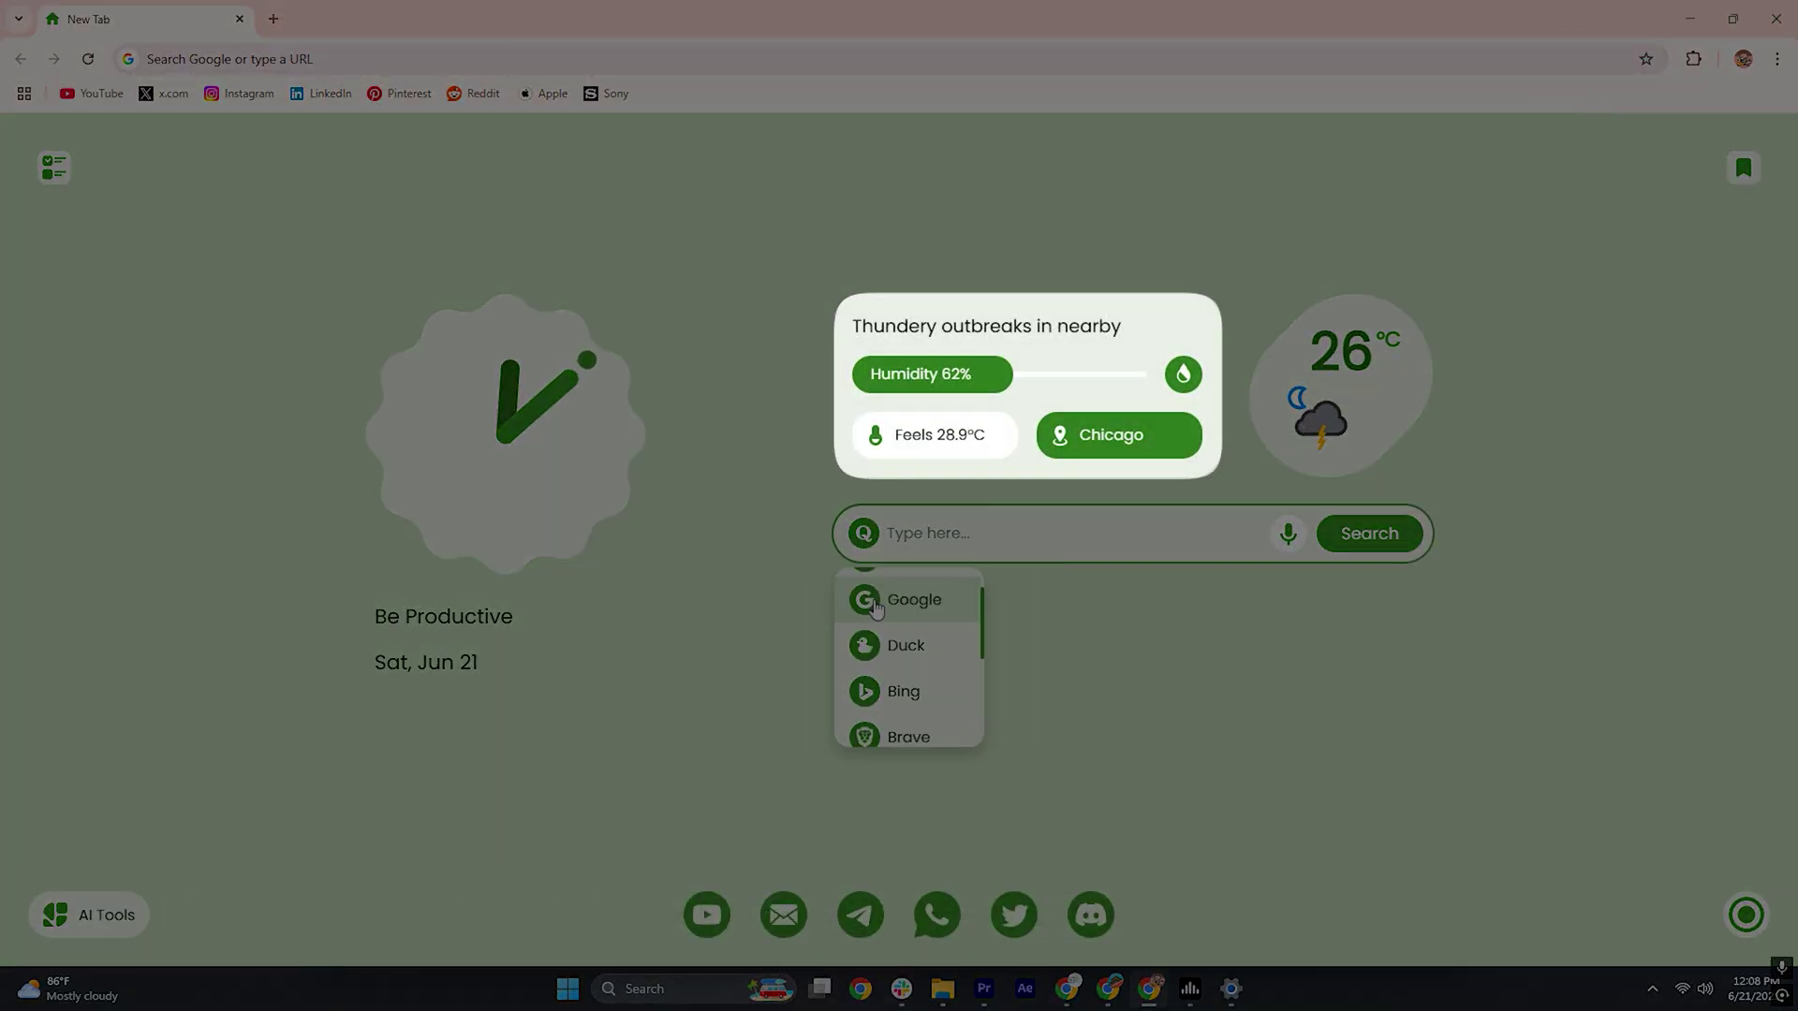
{"action": "left_click", "coordinate": [871, 605]}
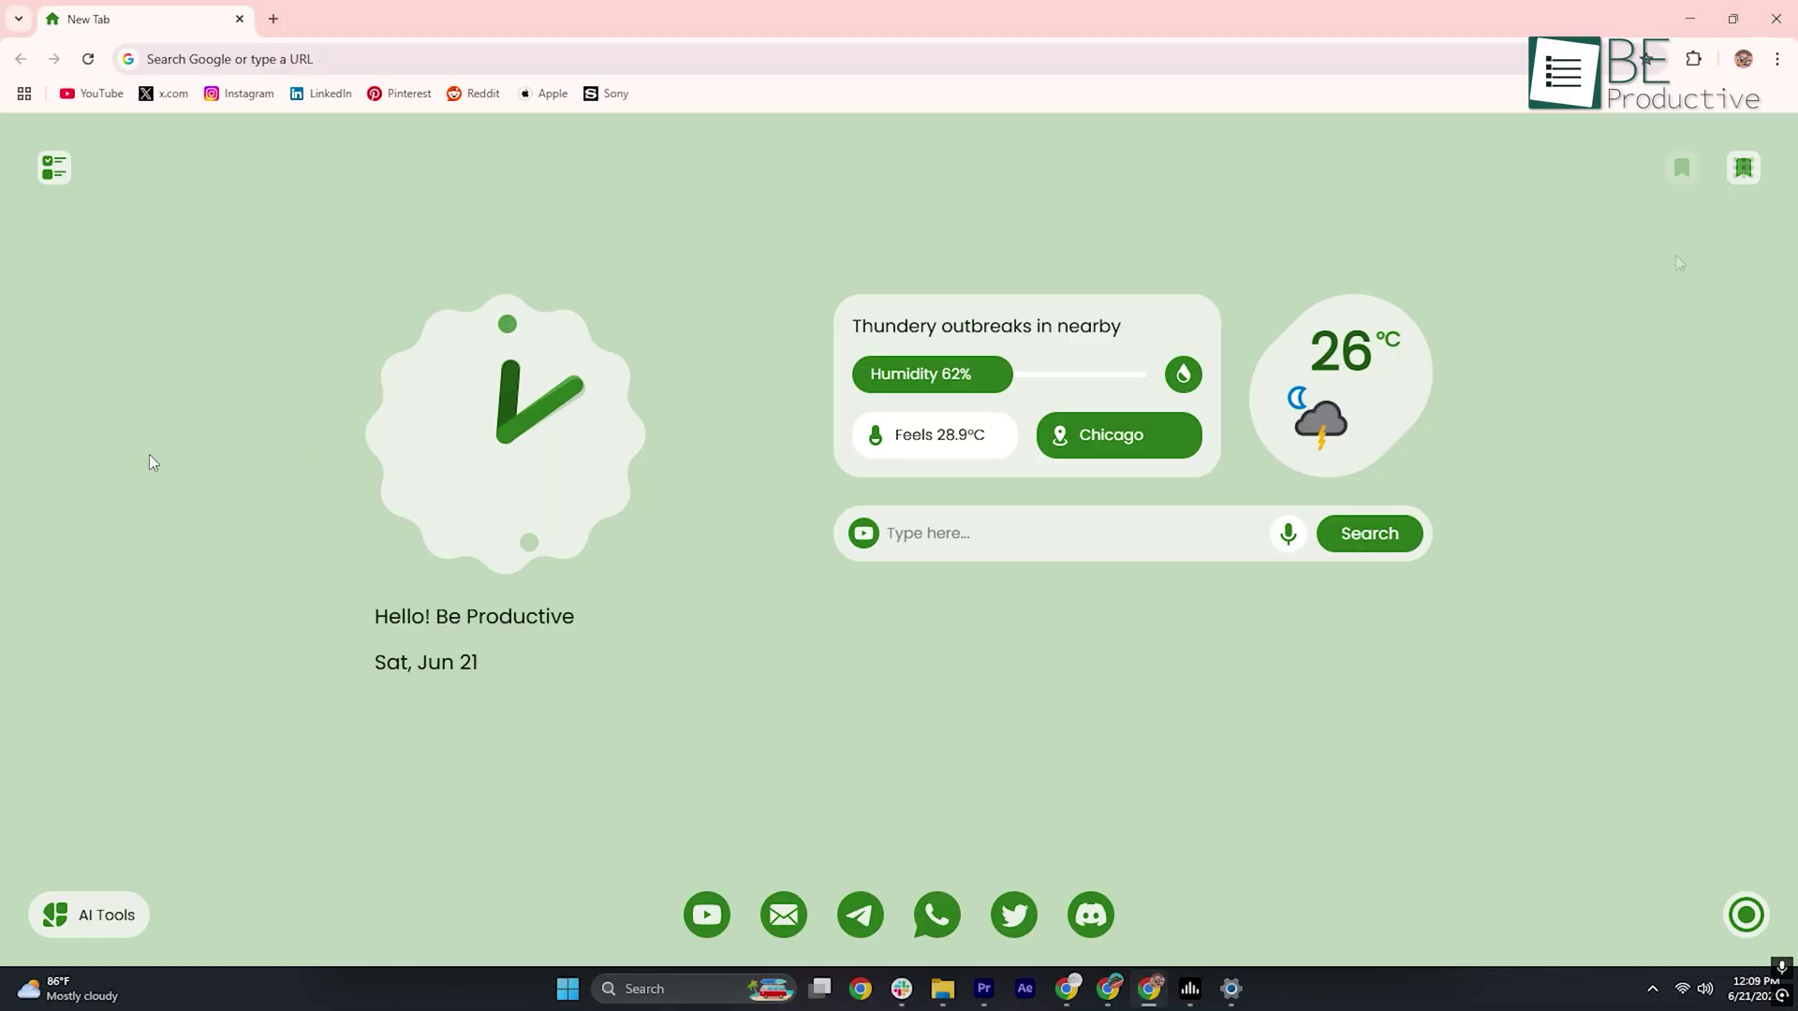
Step: Browse the Google apps panel from Account and Gmail down to Books, Blogger and Earth
{"action": "left_click", "coordinate": [1743, 168]}
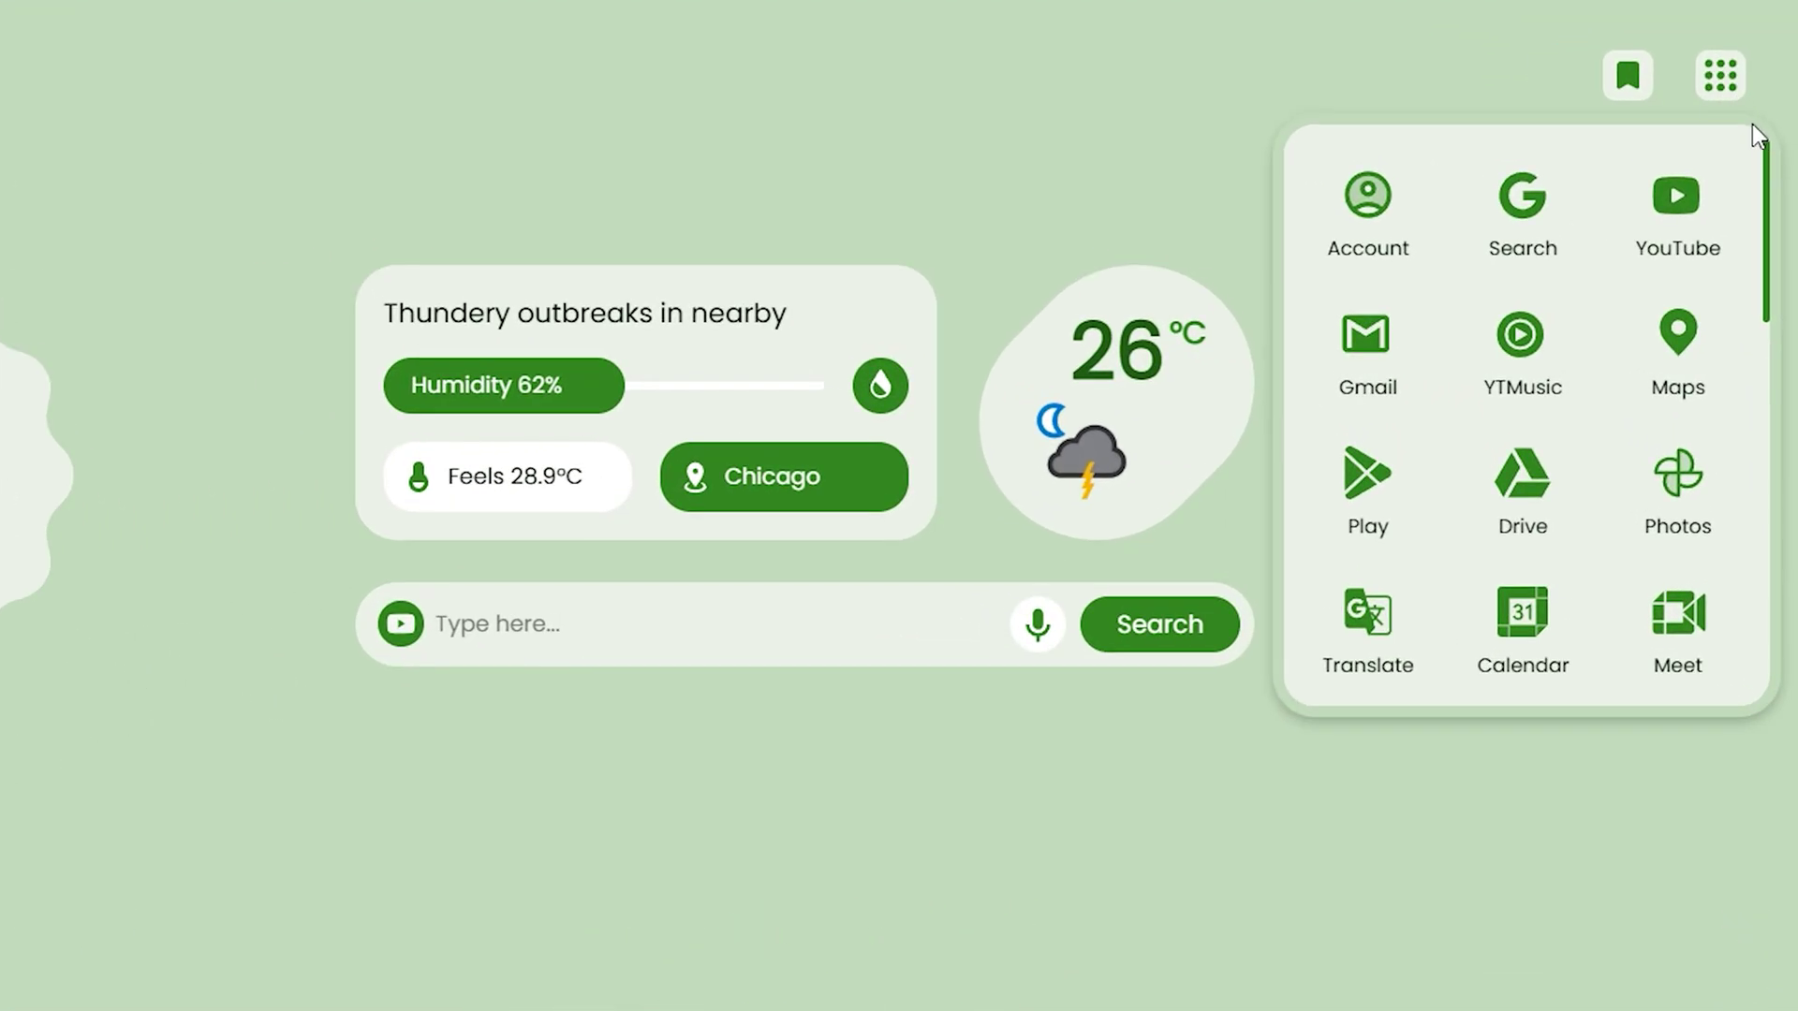
{"action": "left_click_drag", "start_coordinate": [1767, 169], "coordinate": [1766, 209]}
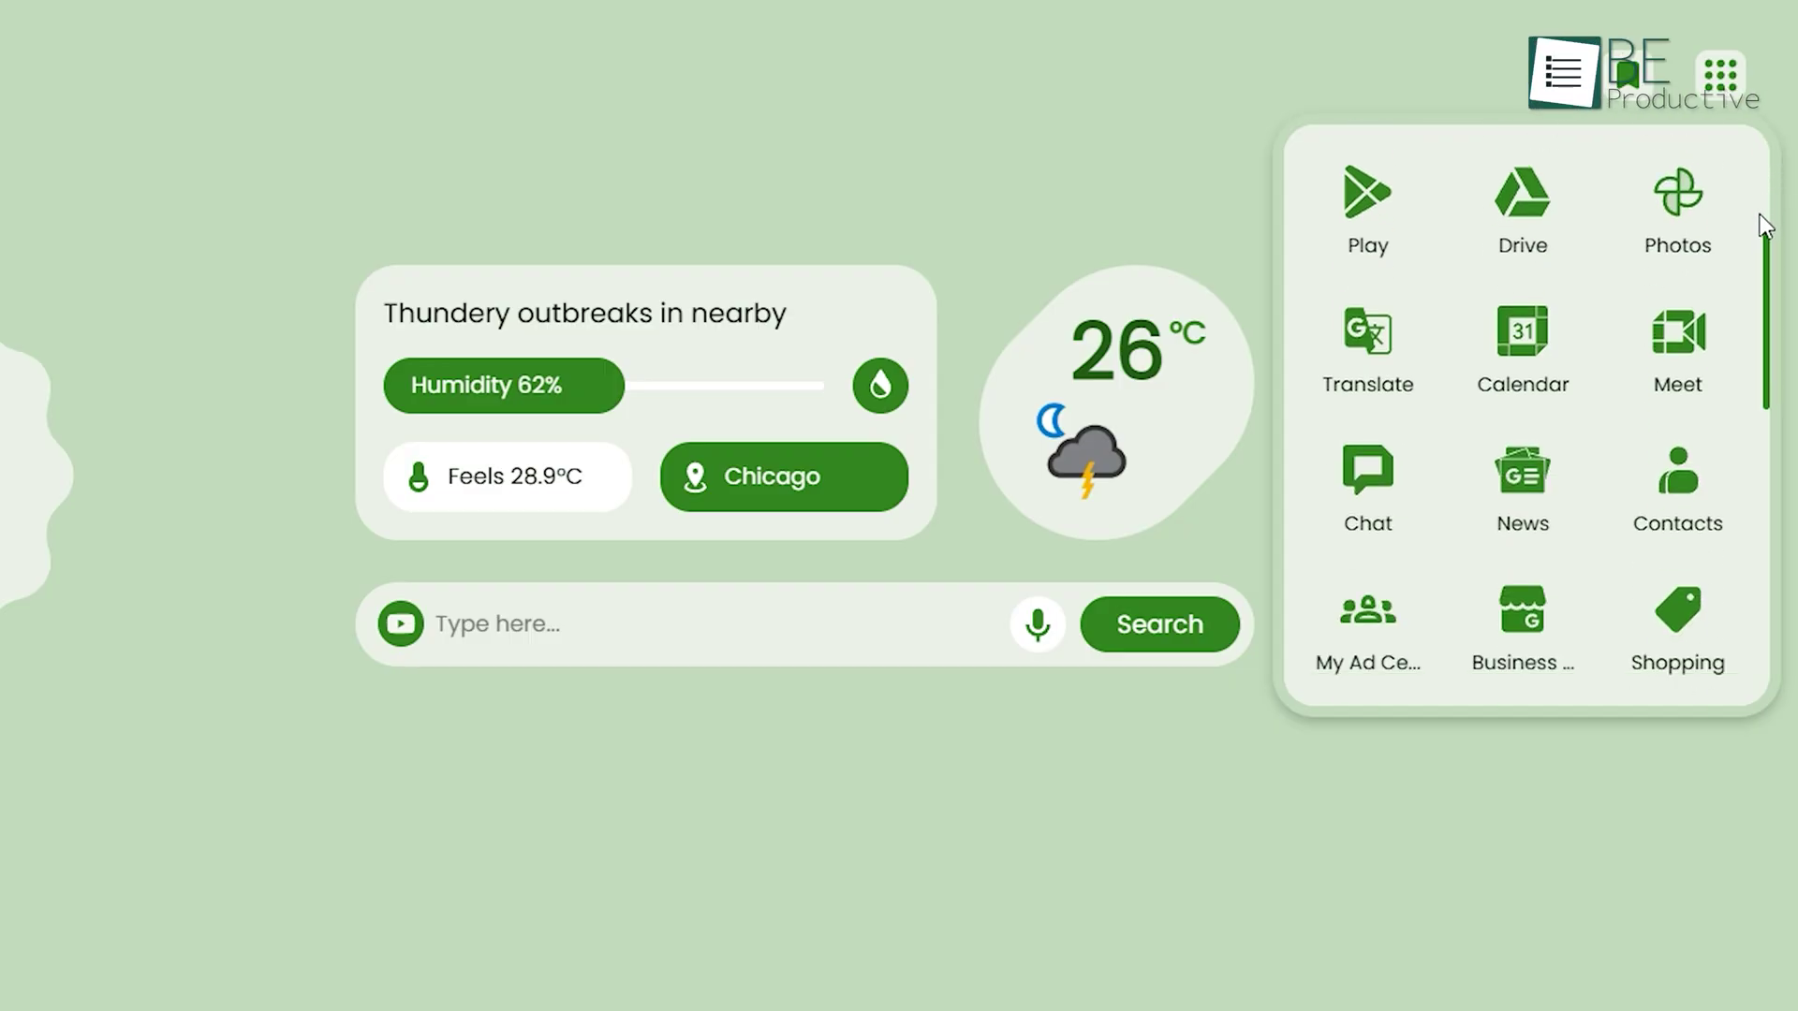
{"action": "scroll", "coordinate": [1764, 237], "scroll_direction": "down", "scroll_amount": 3}
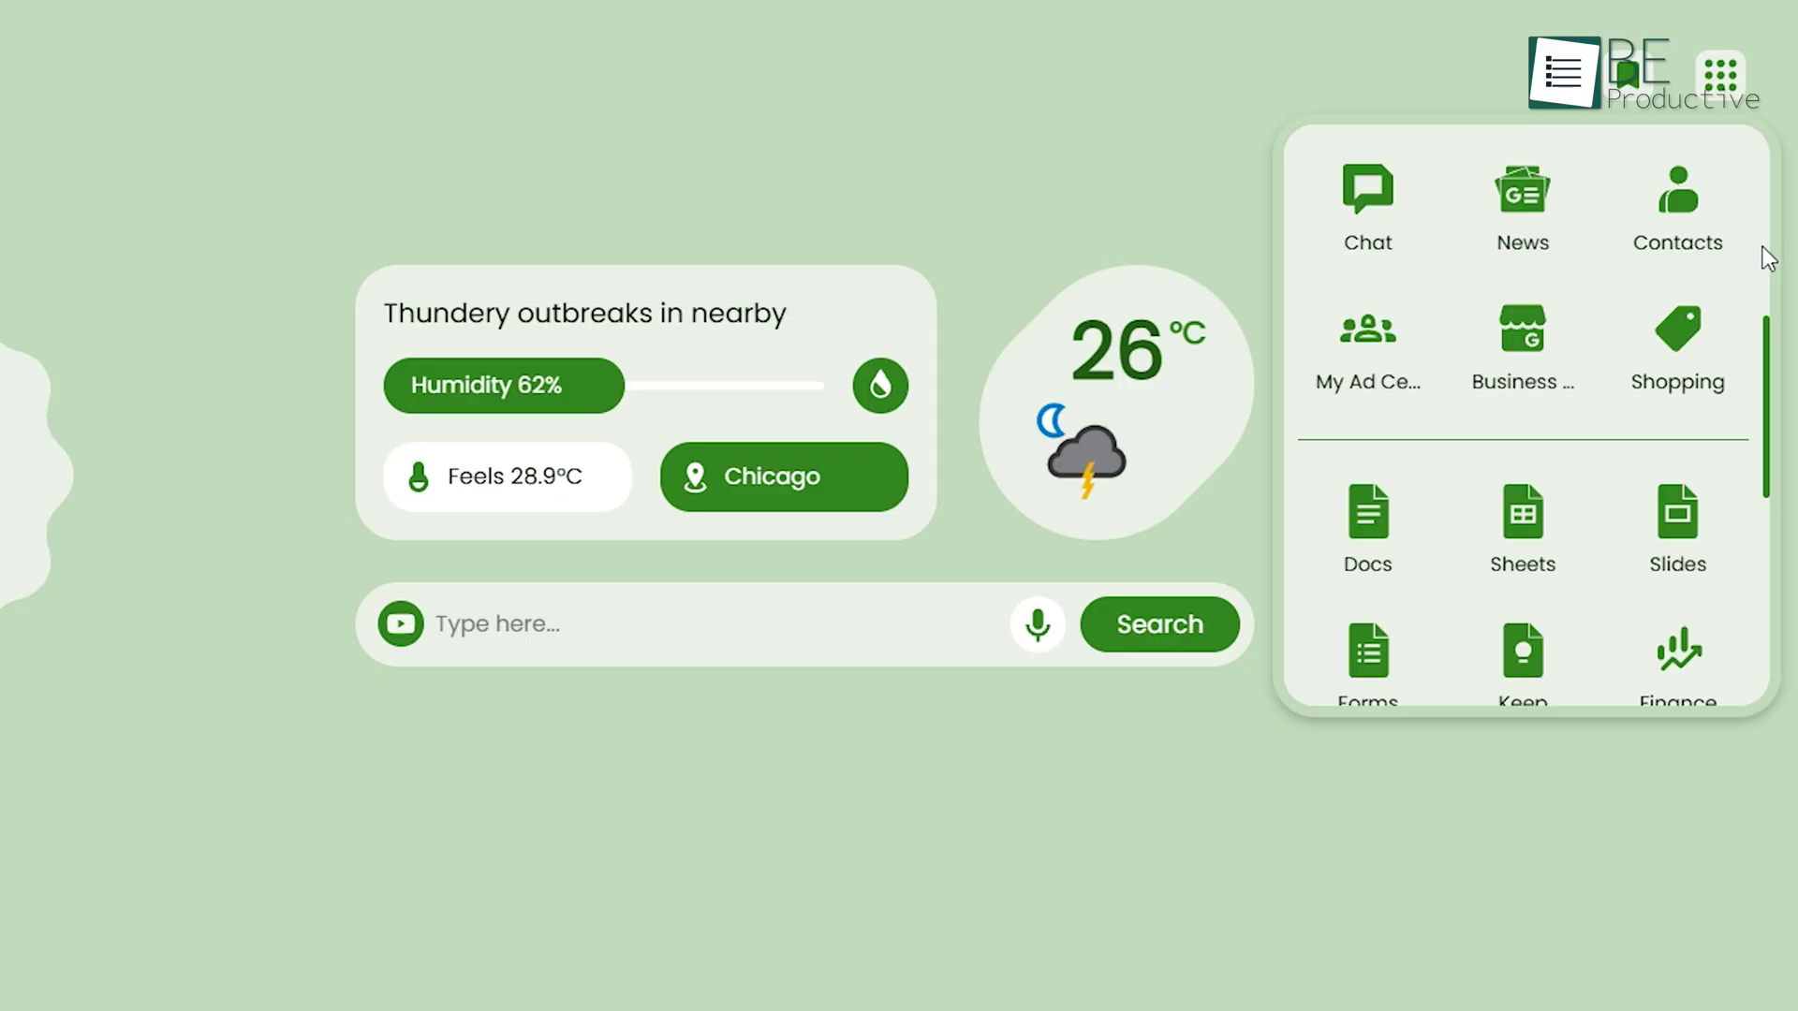
{"action": "scroll", "coordinate": [1768, 258], "scroll_direction": "down", "scroll_amount": 1}
{"action": "scroll", "coordinate": [1762, 248], "scroll_direction": "down", "scroll_amount": 2}
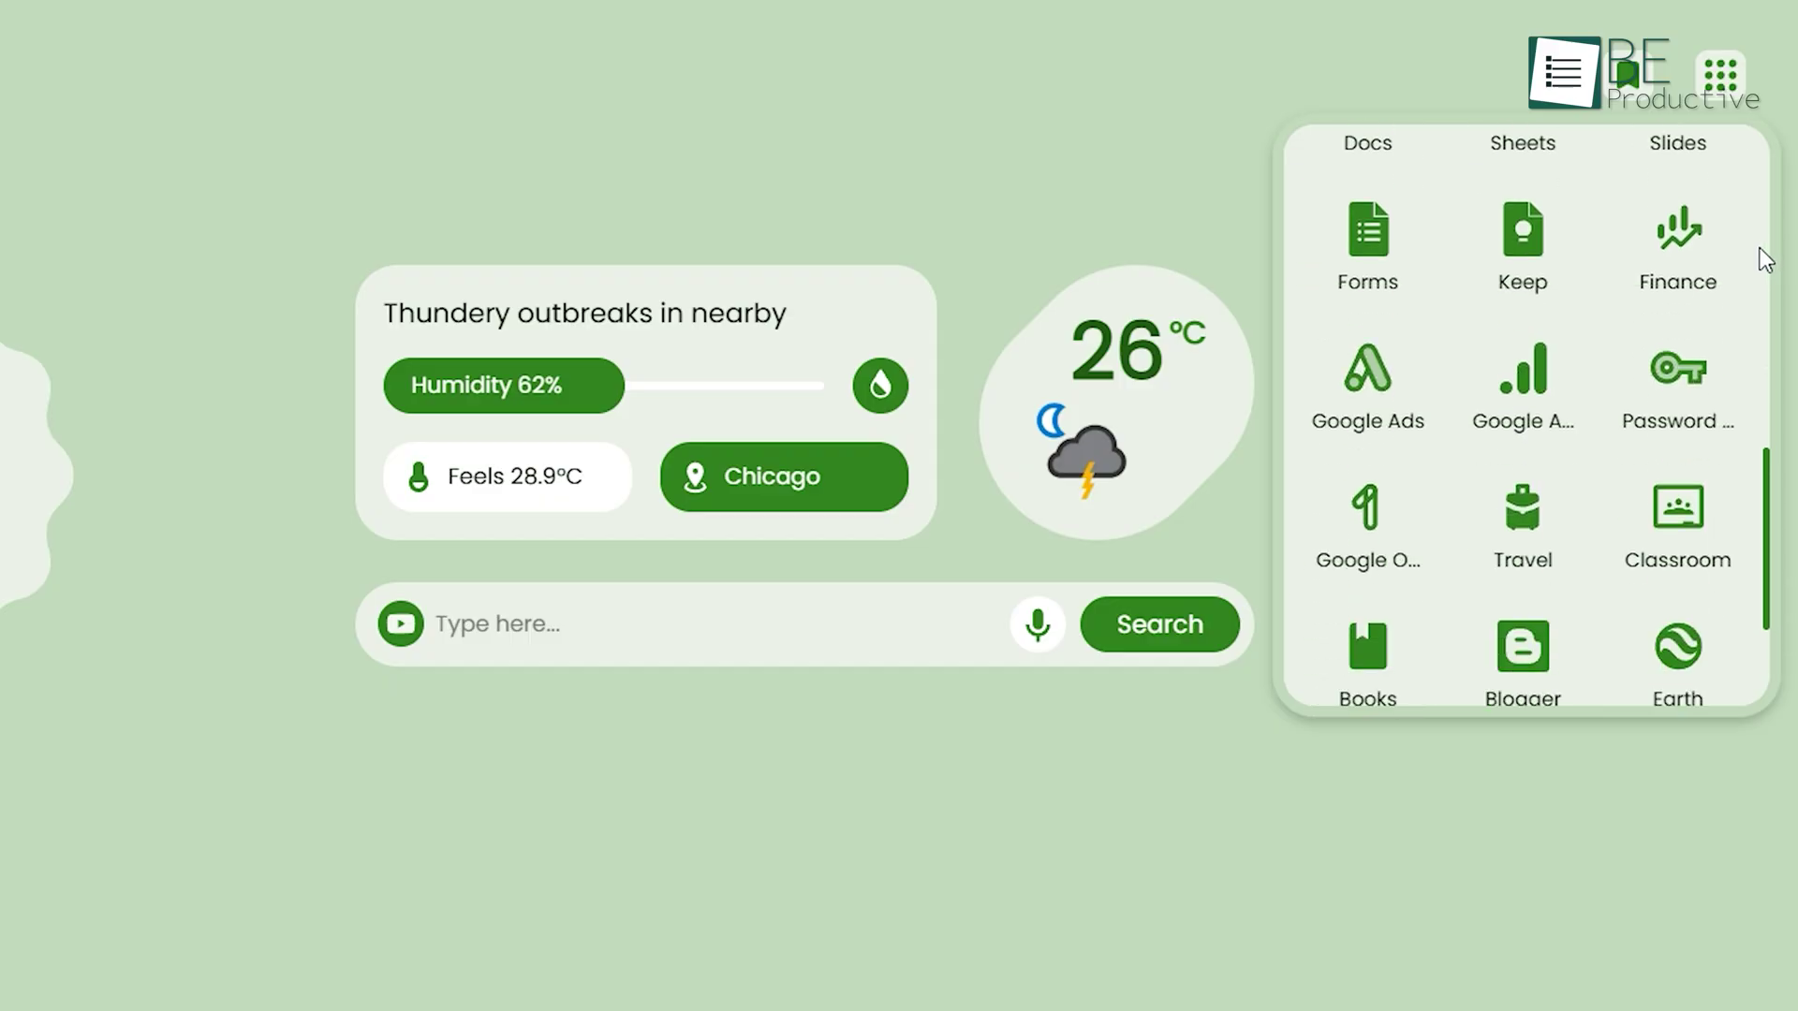
{"action": "scroll", "coordinate": [1764, 256], "scroll_direction": "down", "scroll_amount": 2}
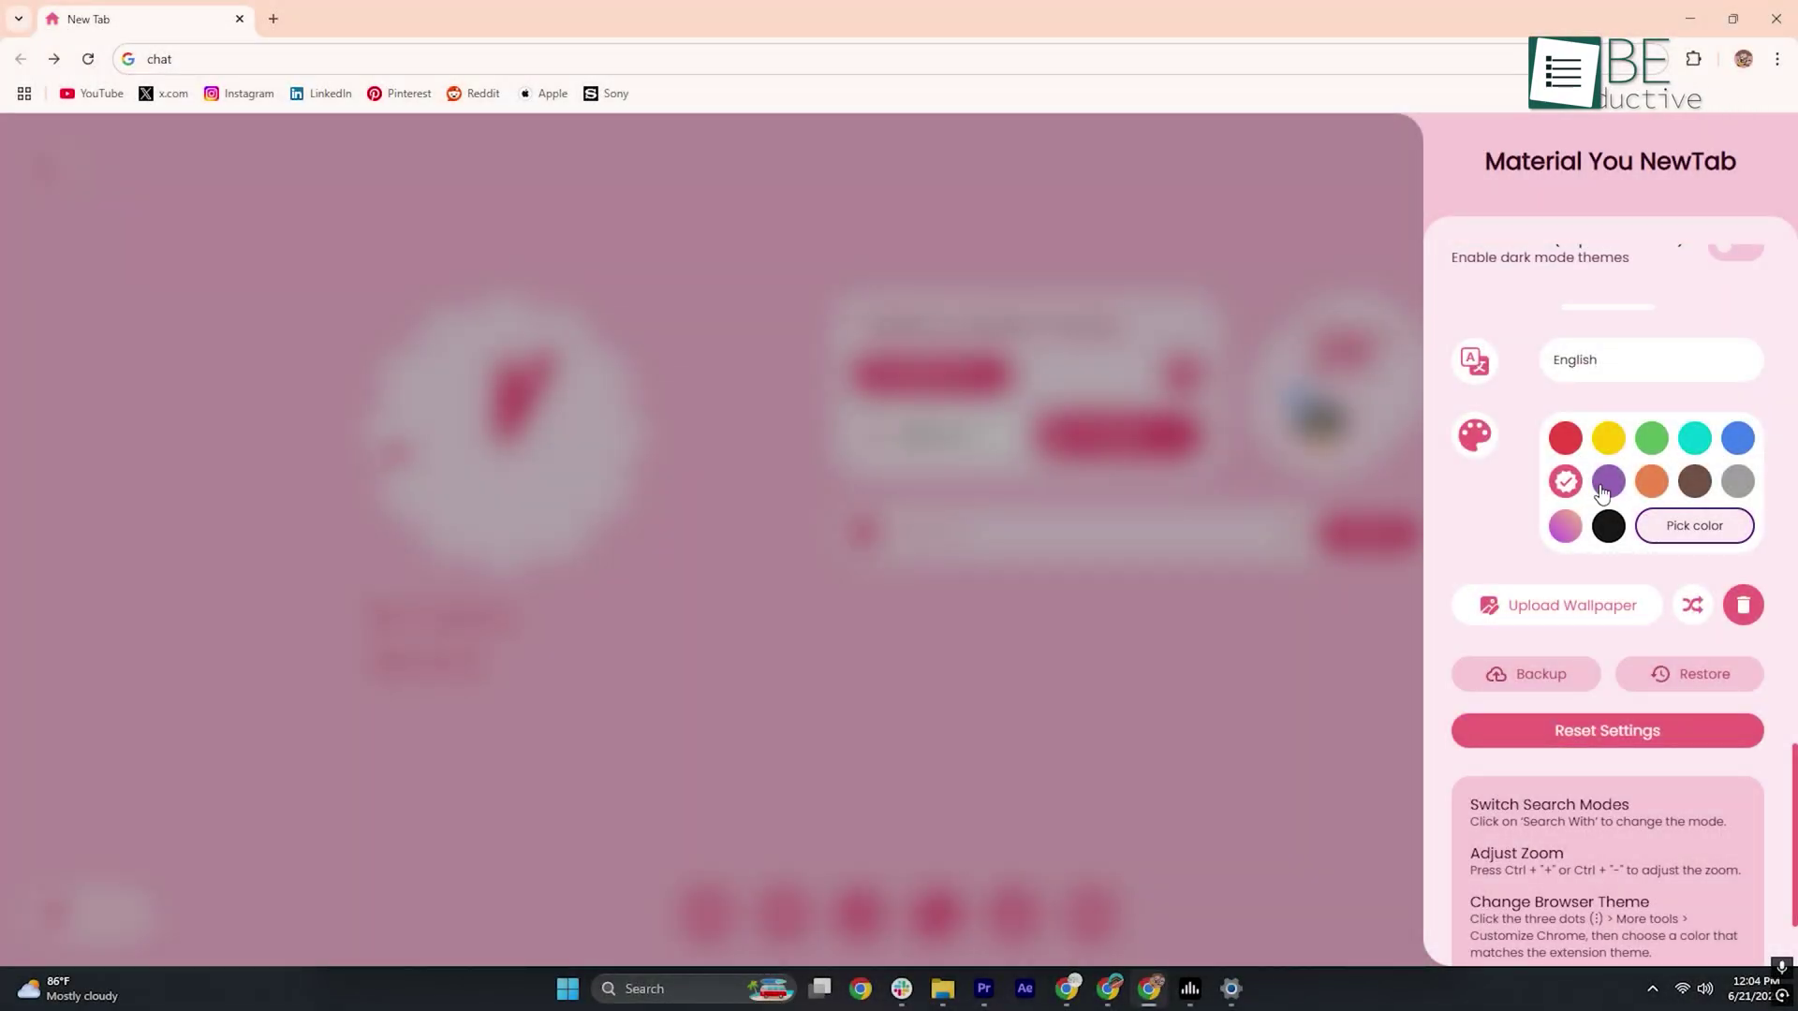
Step: Cycle the theme through purple, orange, brown and grey, finishing on the pink-purple gradient
{"action": "left_click", "coordinate": [1606, 483]}
{"action": "left_click", "coordinate": [1652, 483]}
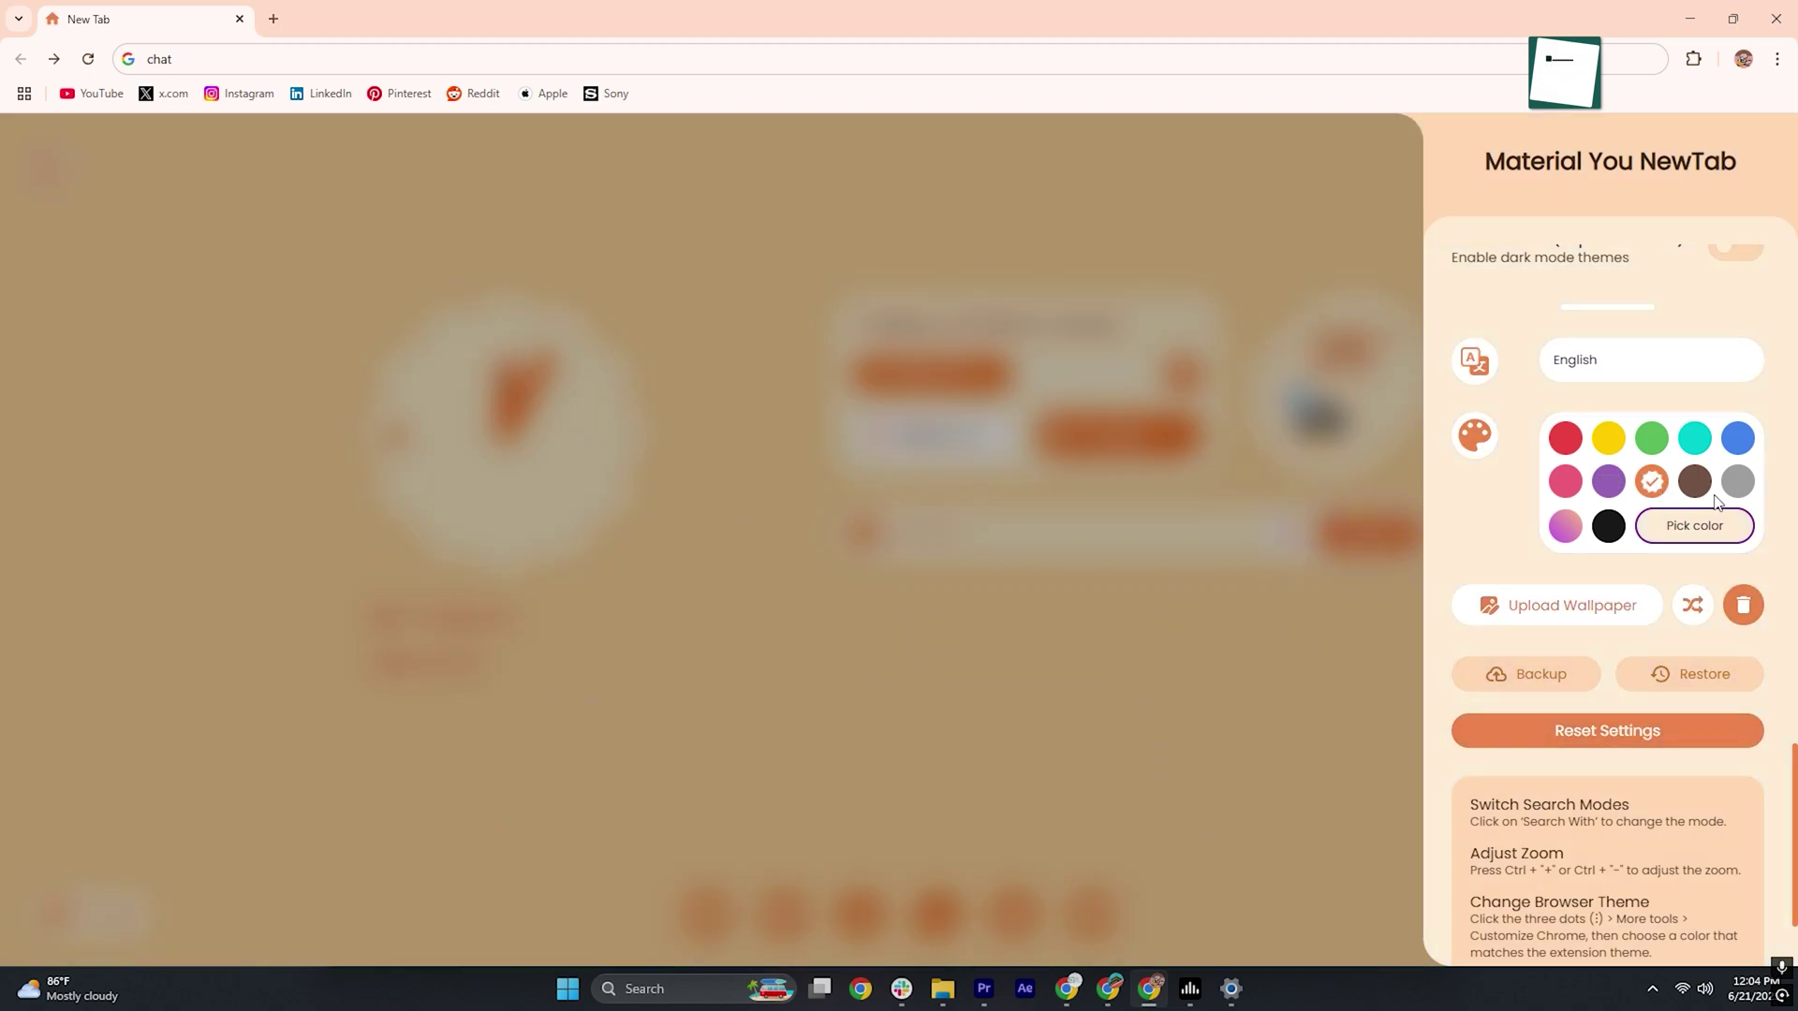
{"action": "left_click", "coordinate": [1694, 482]}
{"action": "left_click", "coordinate": [1737, 481]}
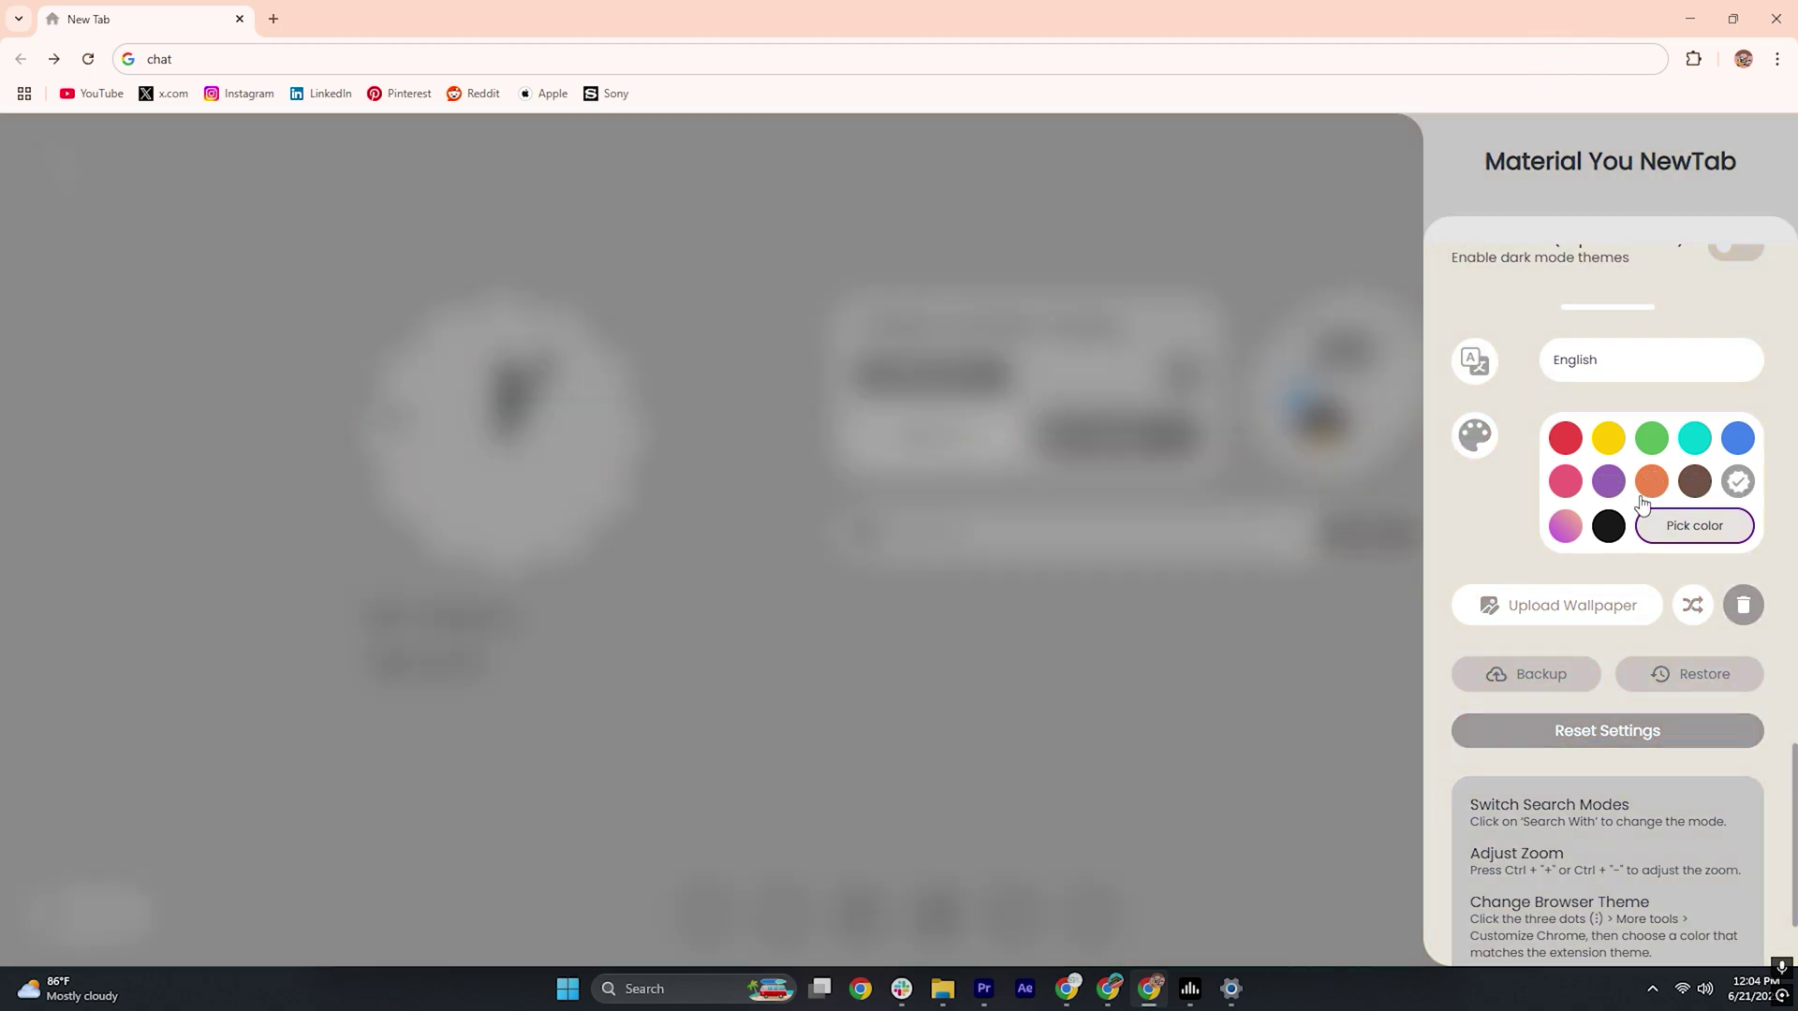
{"action": "left_click", "coordinate": [1562, 524]}
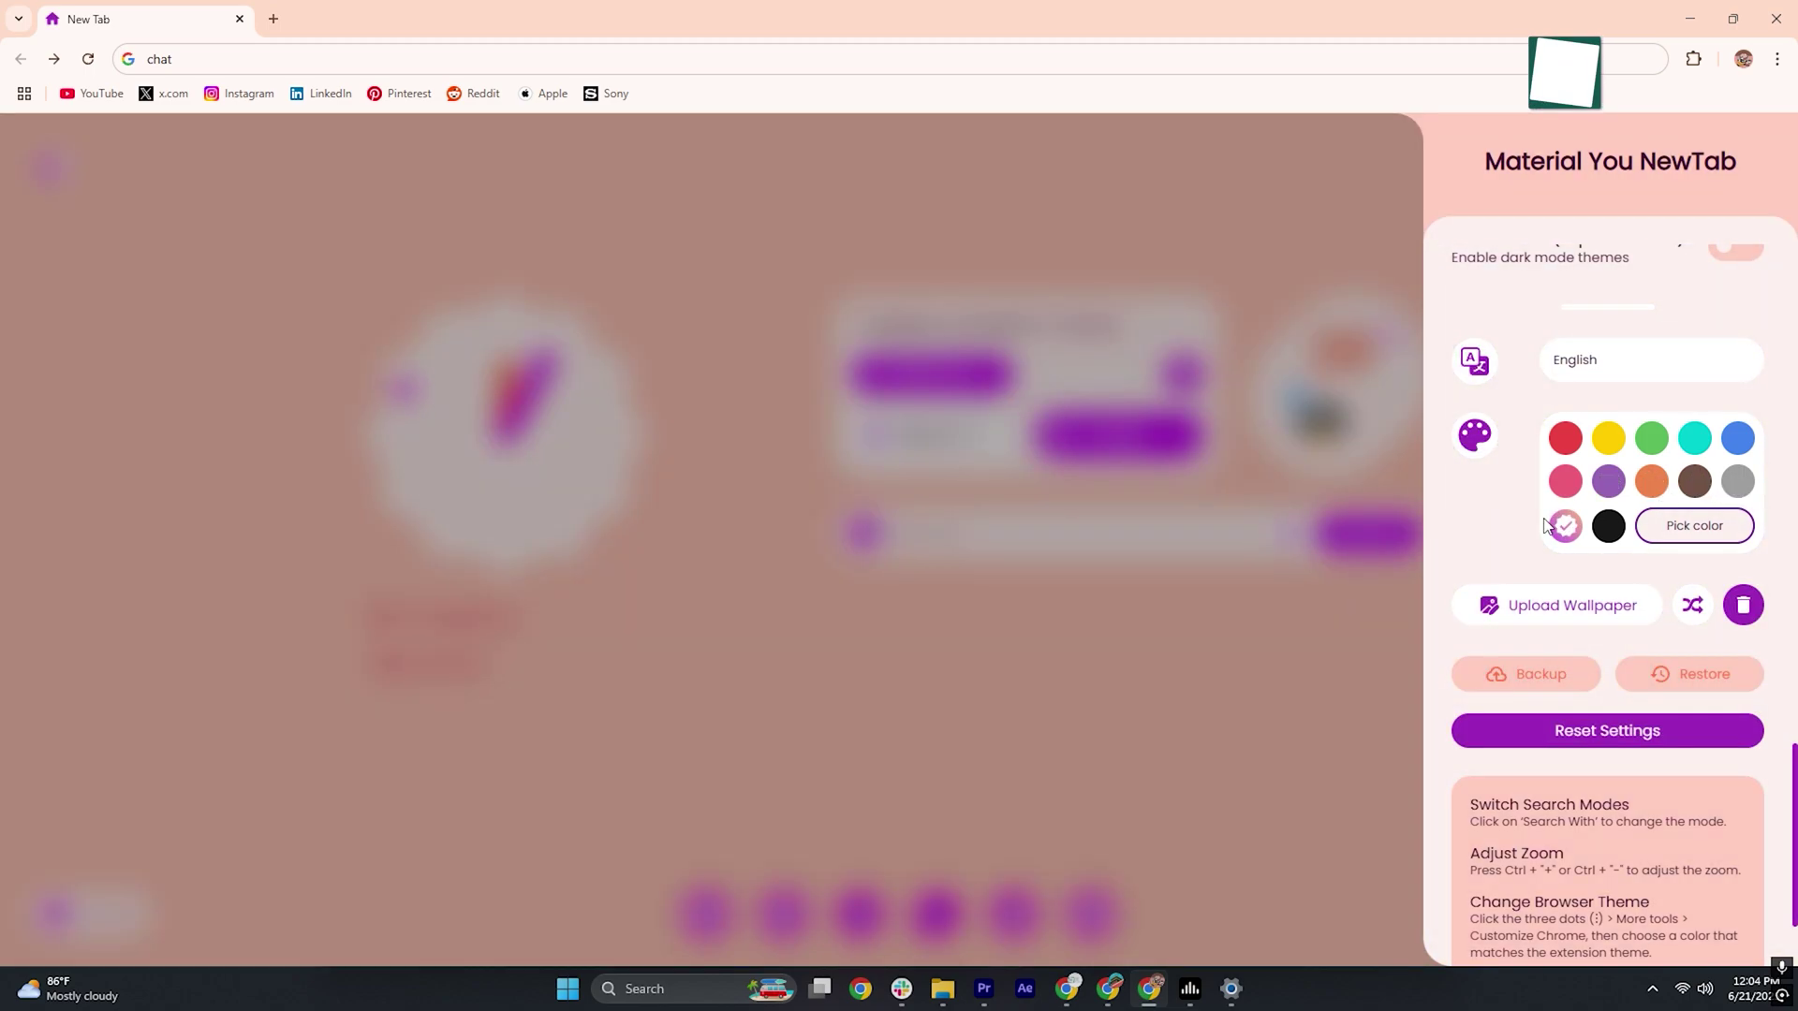